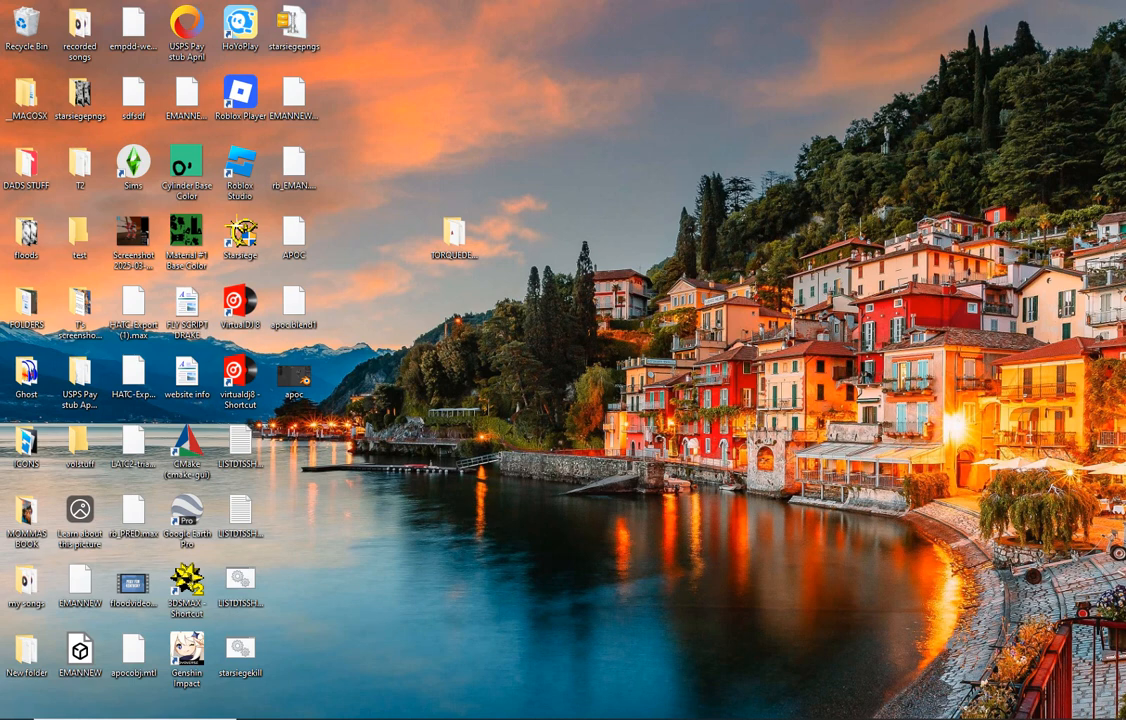
# Open the Torque3D 4.0.3 download page from torque3d.org in Chrome and view the release assets on GitHub
pyautogui.moveTo(669, 715)
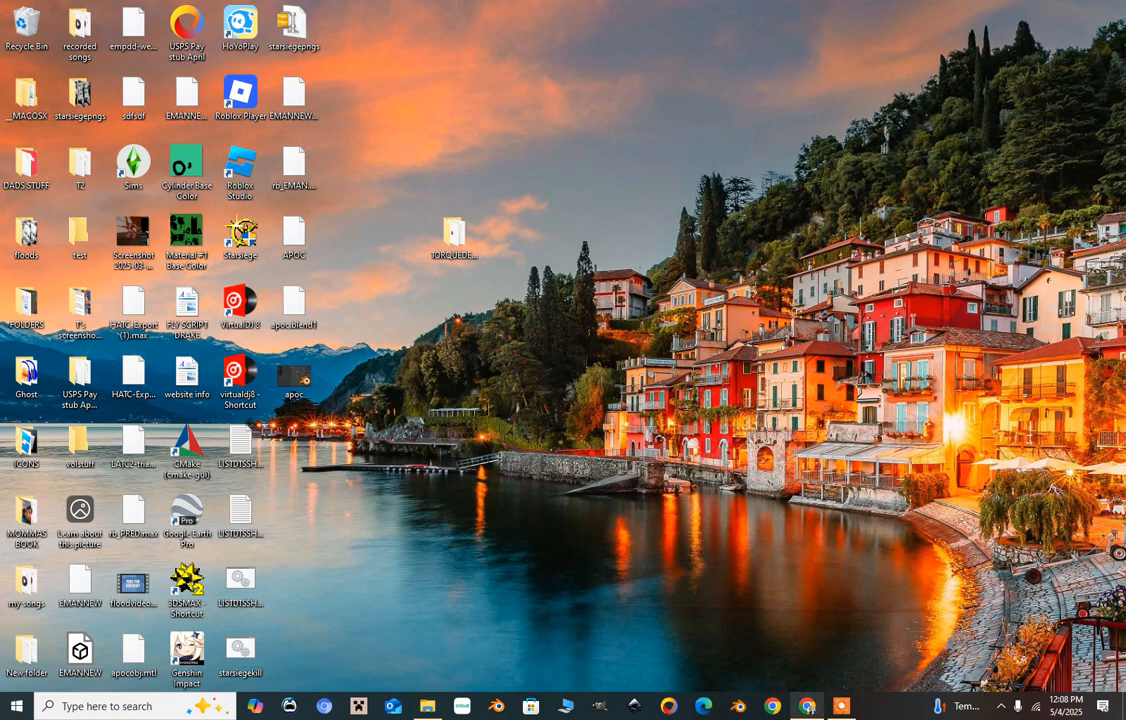
pyautogui.click(807, 706)
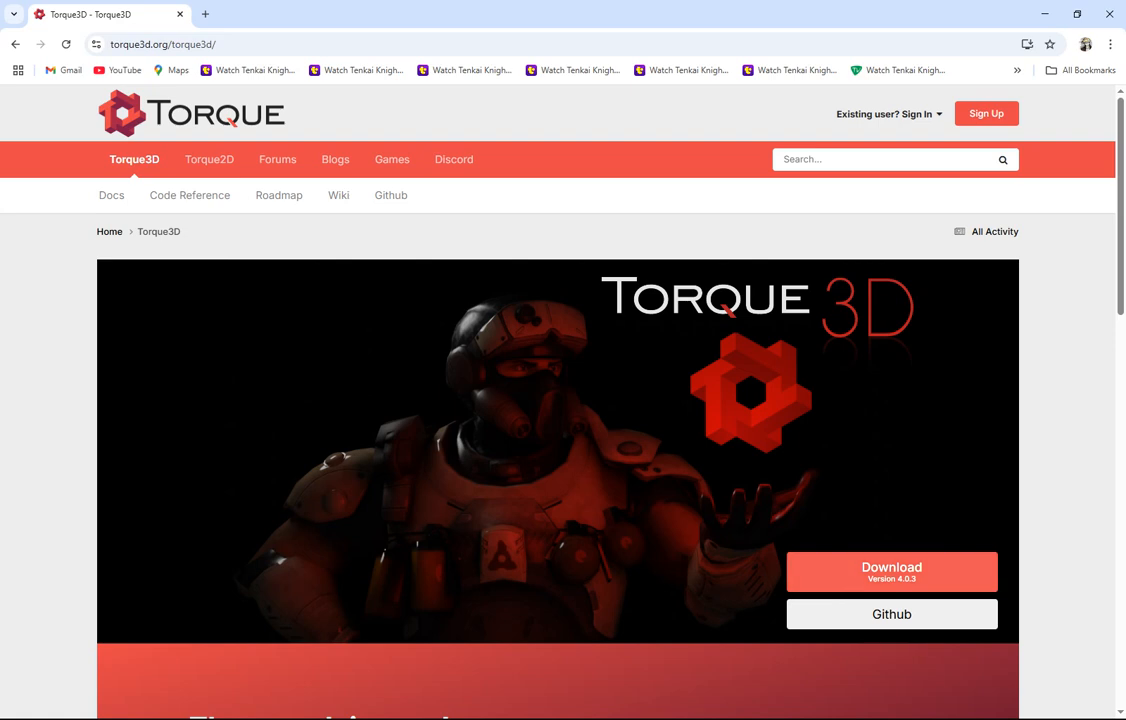
pyautogui.click(892, 572)
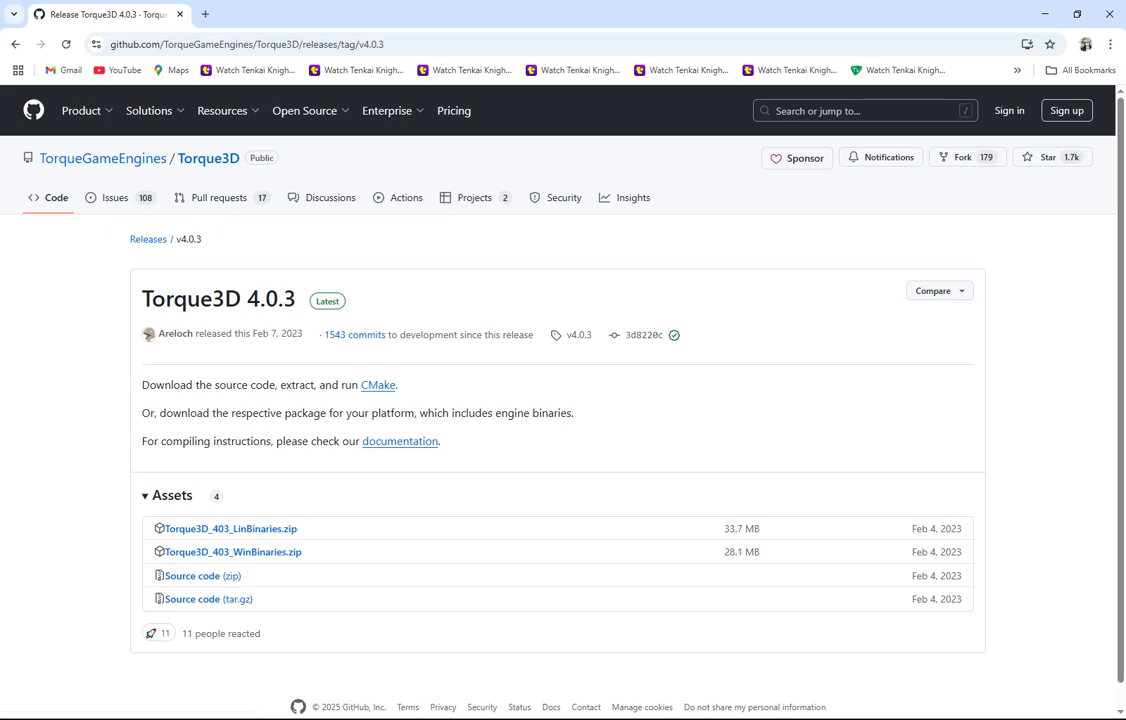
pyautogui.scroll(-1, 558, 400)
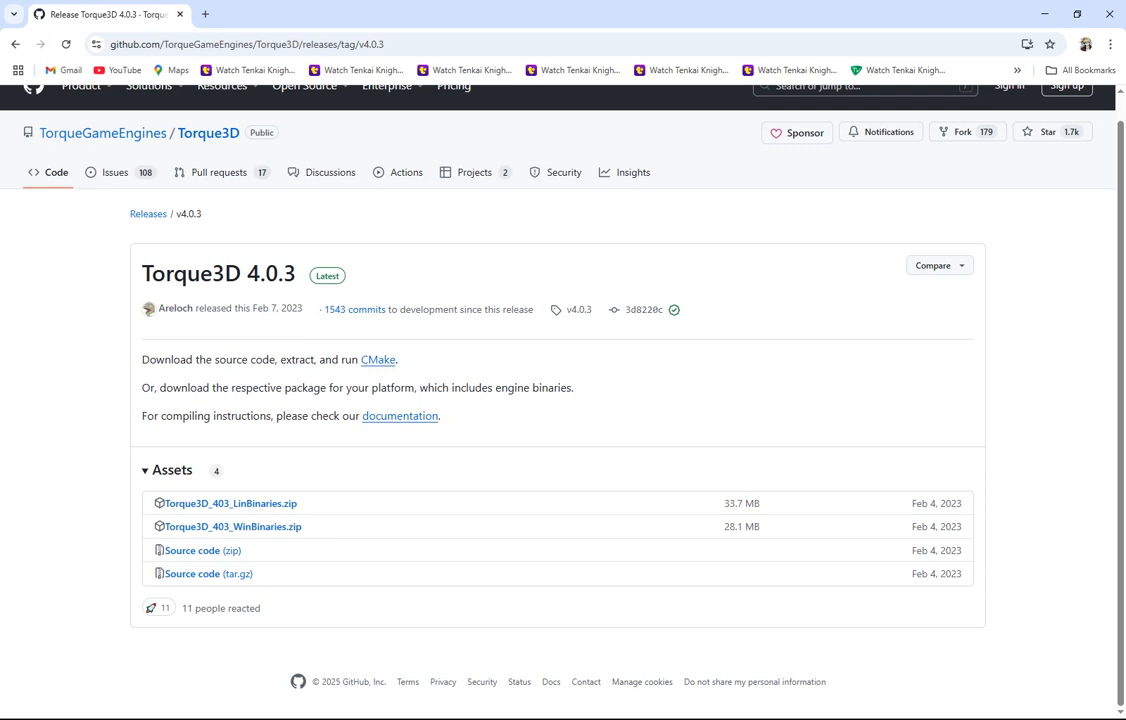
pyautogui.click(1045, 14)
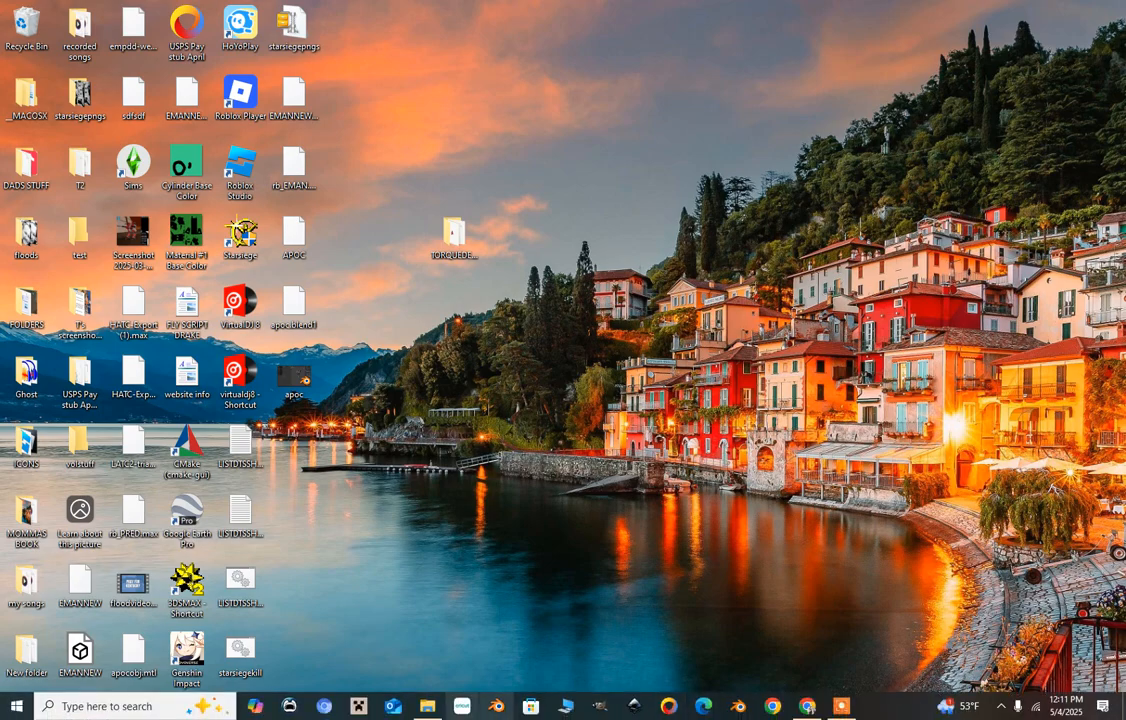
pyautogui.click(427, 709)
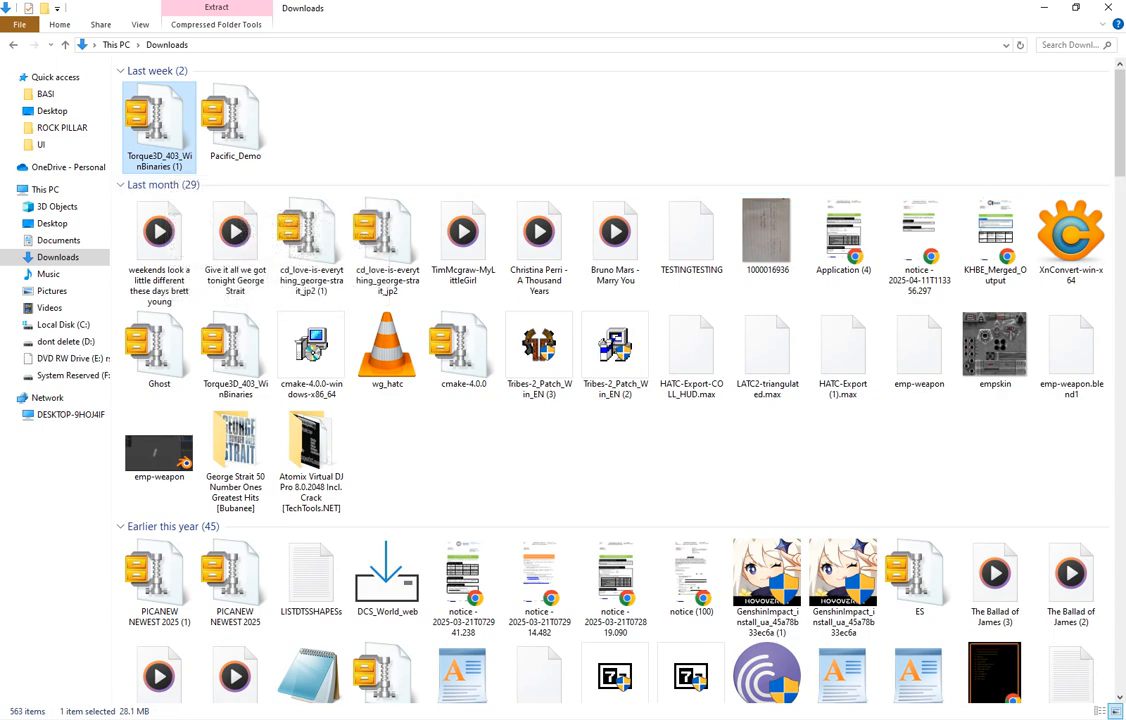
pyautogui.rightClick(150, 112)
pyautogui.moveTo(185, 118)
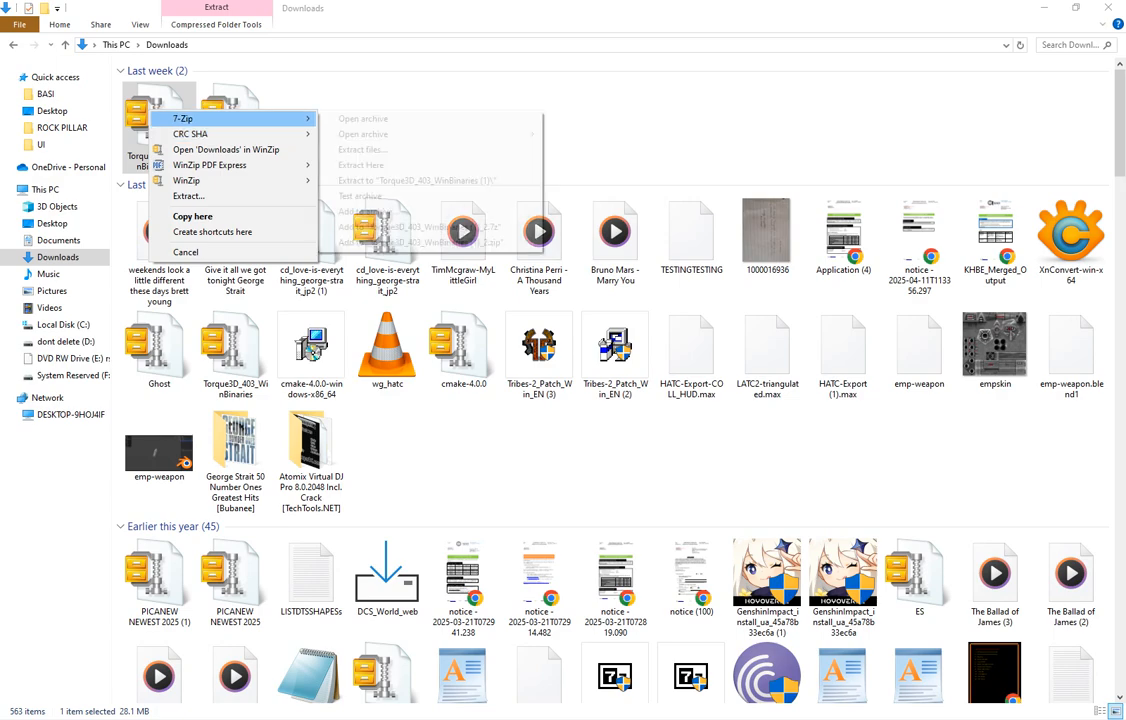
pyautogui.moveTo(375, 134)
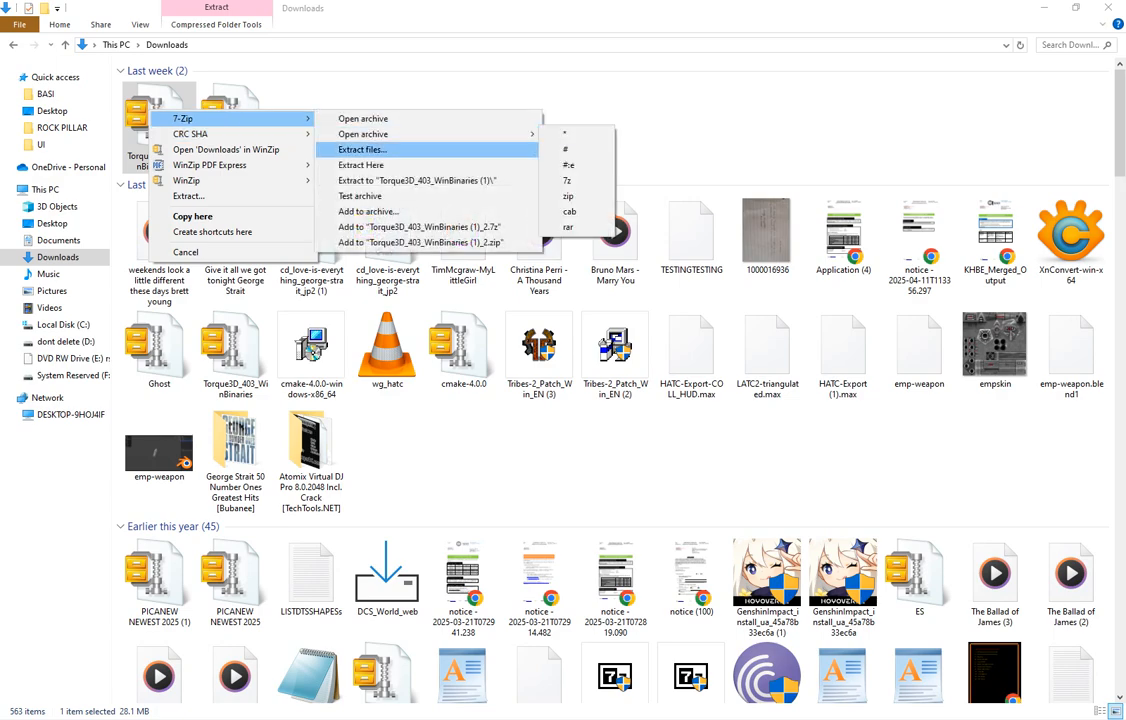
pyautogui.click(362, 149)
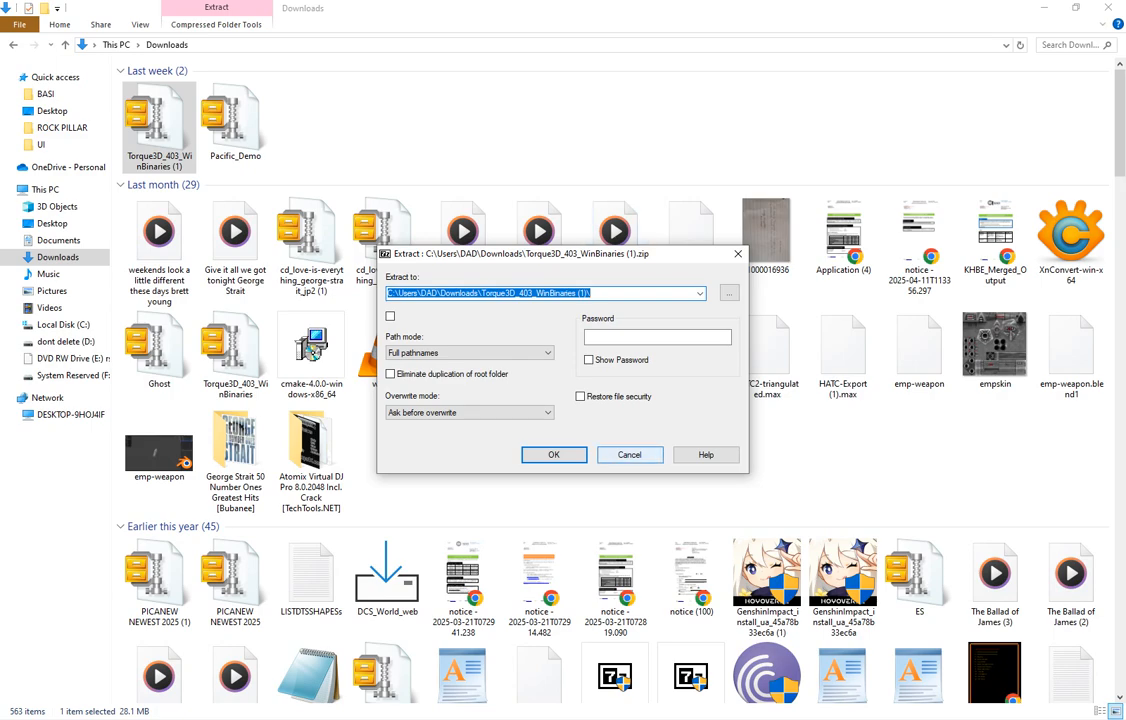
pyautogui.click(629, 454)
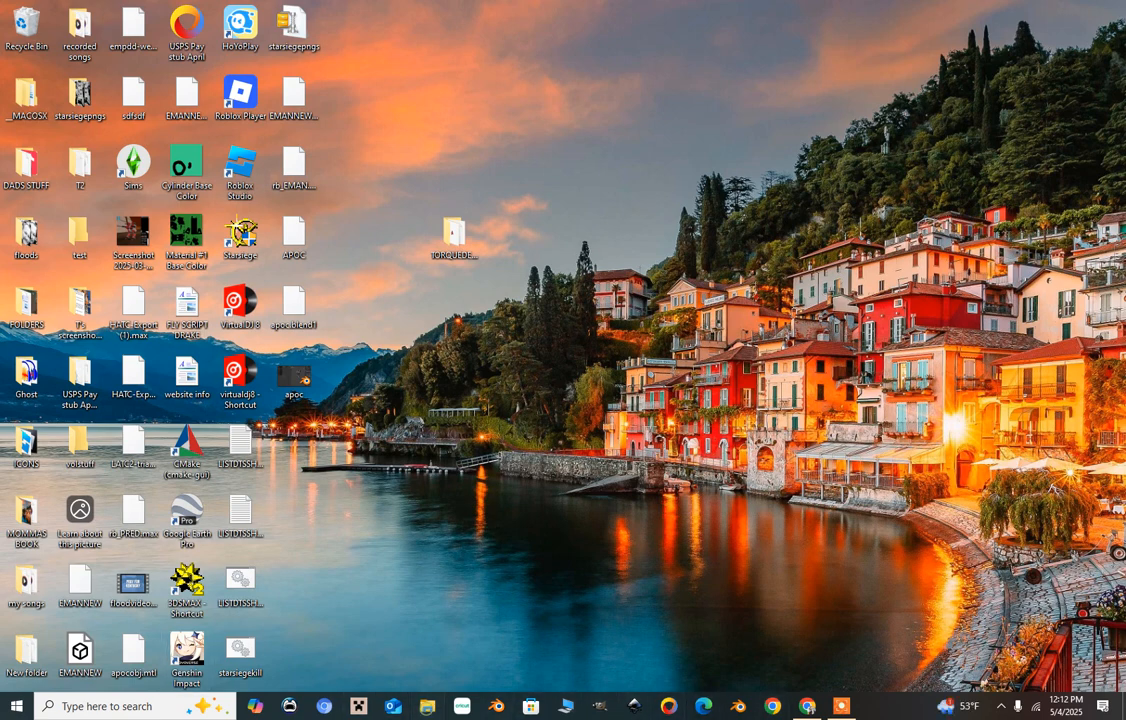
# Open the data folder inside TorqueWhatever on Local Disk (C:) in File Explorer
pyautogui.click(427, 706)
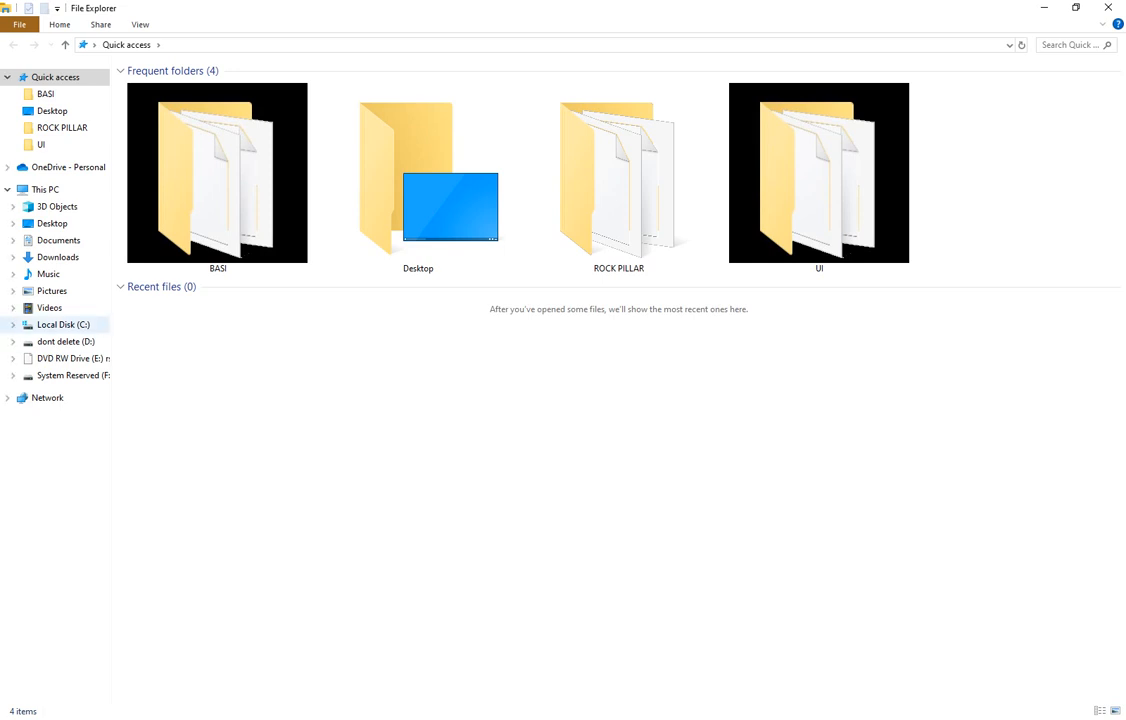
pyautogui.click(63, 324)
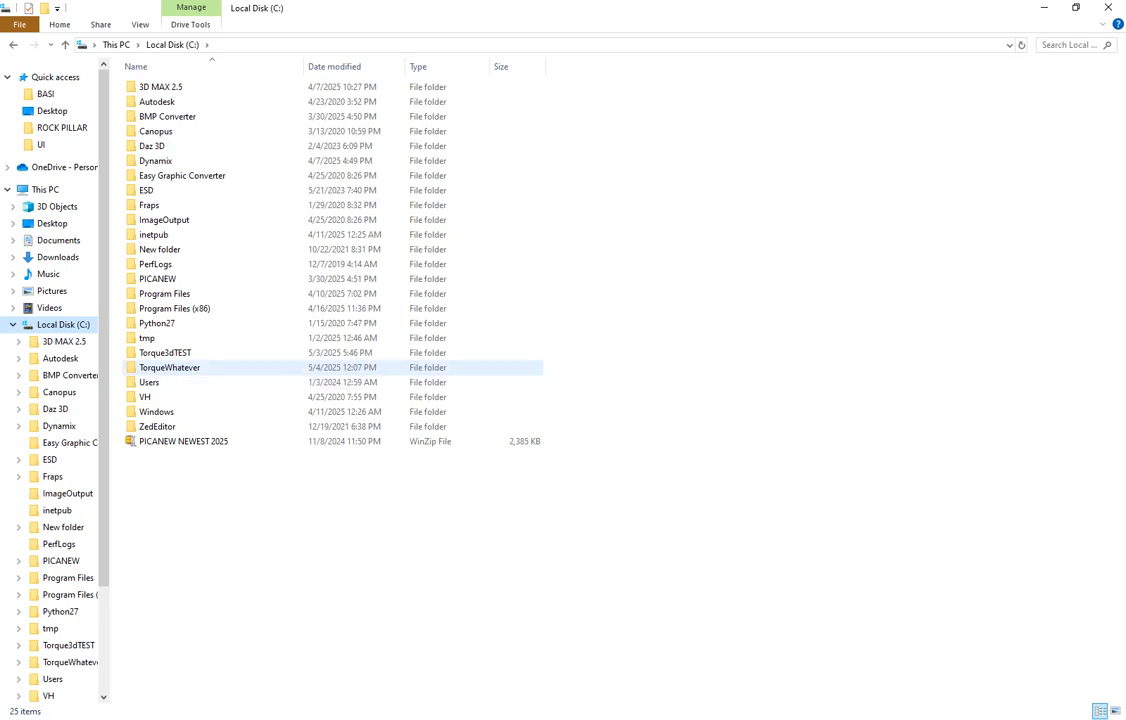
pyautogui.doubleClick(170, 367)
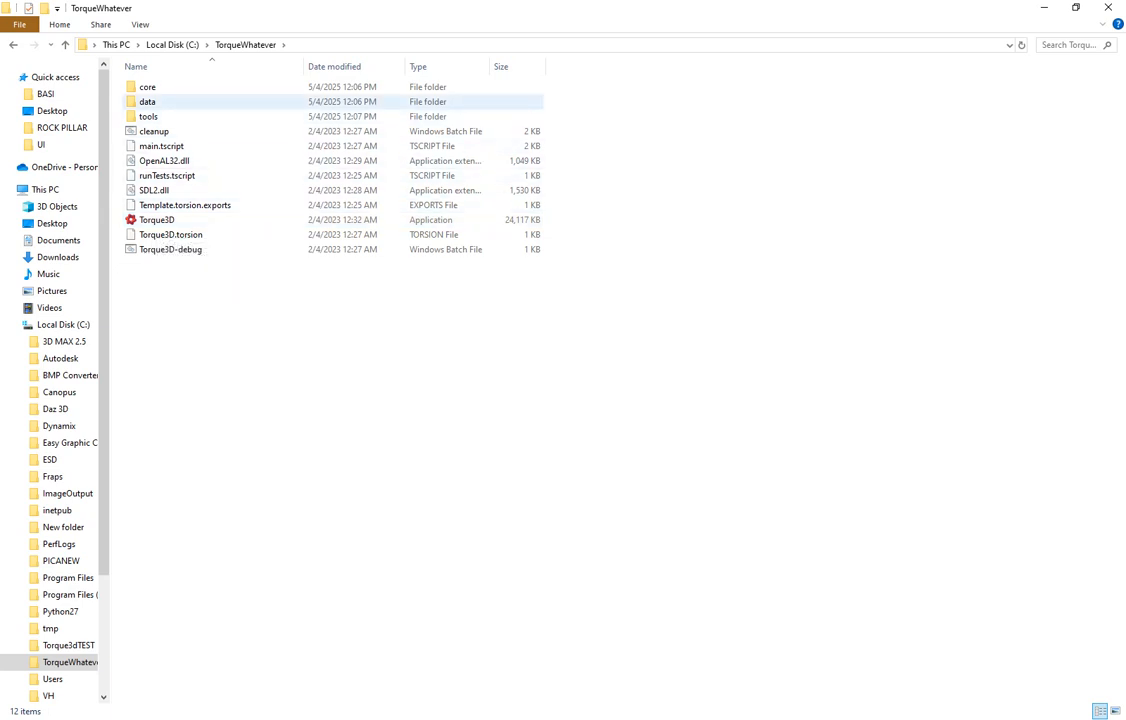
pyautogui.doubleClick(147, 101)
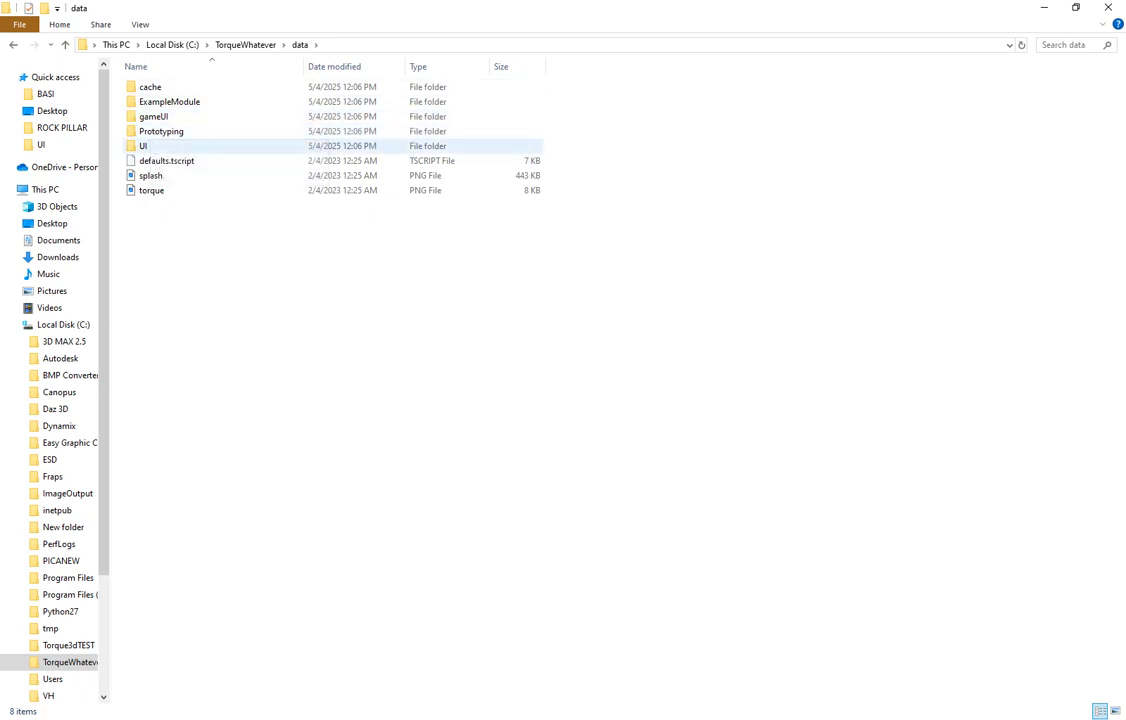
# Create a new folder named "shapes" in the TorqueWhatever data folder
pyautogui.click(143, 146)
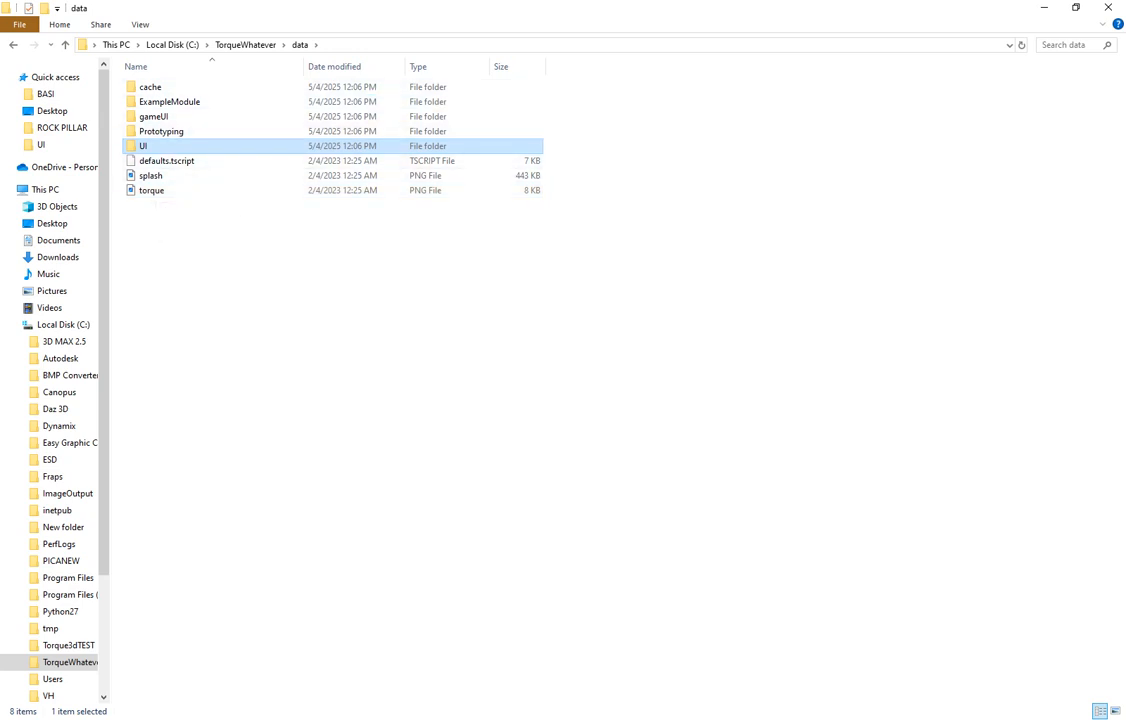
pyautogui.rightClick(179, 201)
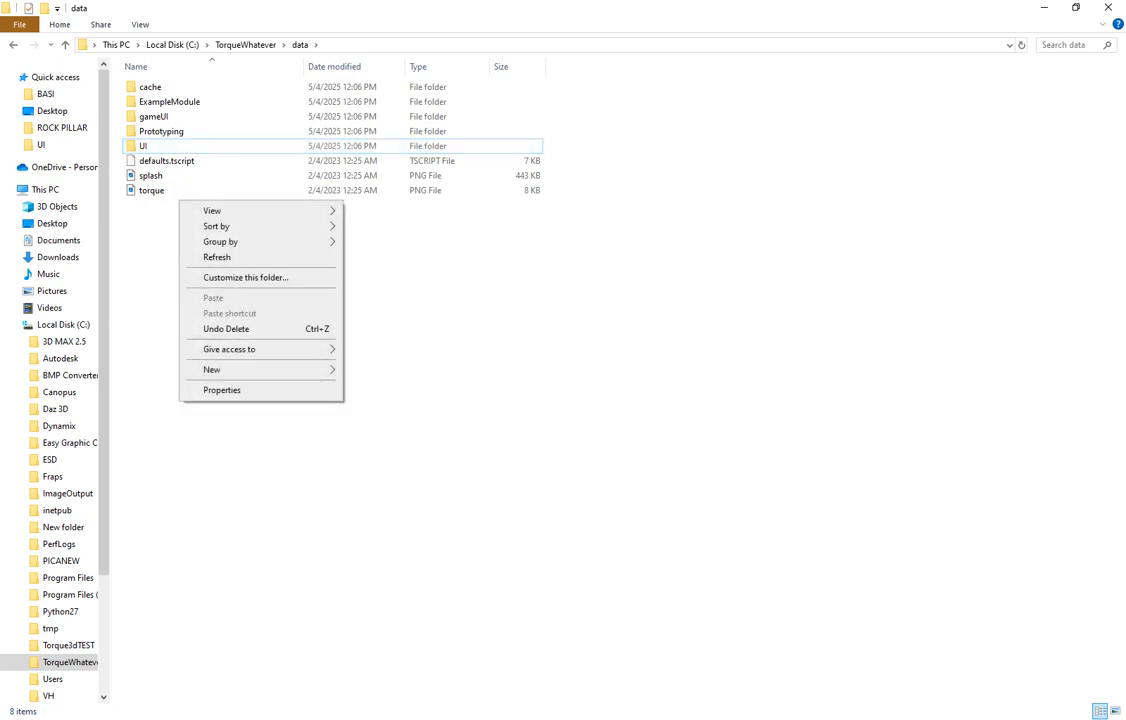
pyautogui.moveTo(246, 370)
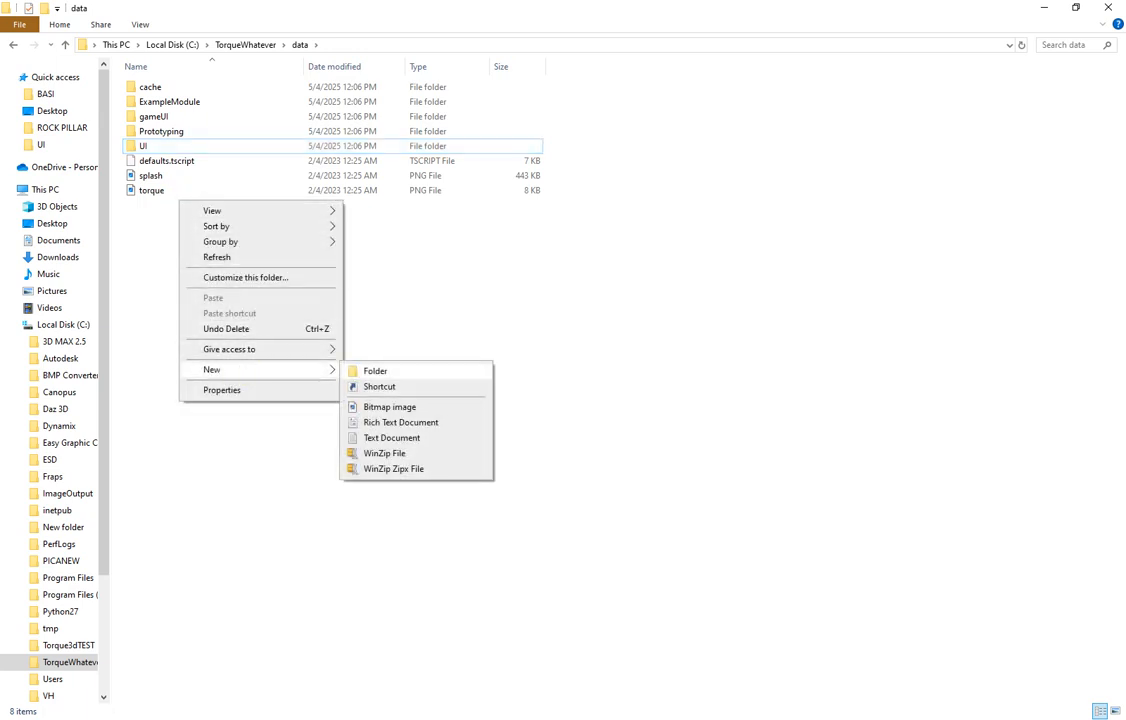
pyautogui.click(370, 370)
pyautogui.write('shapes')
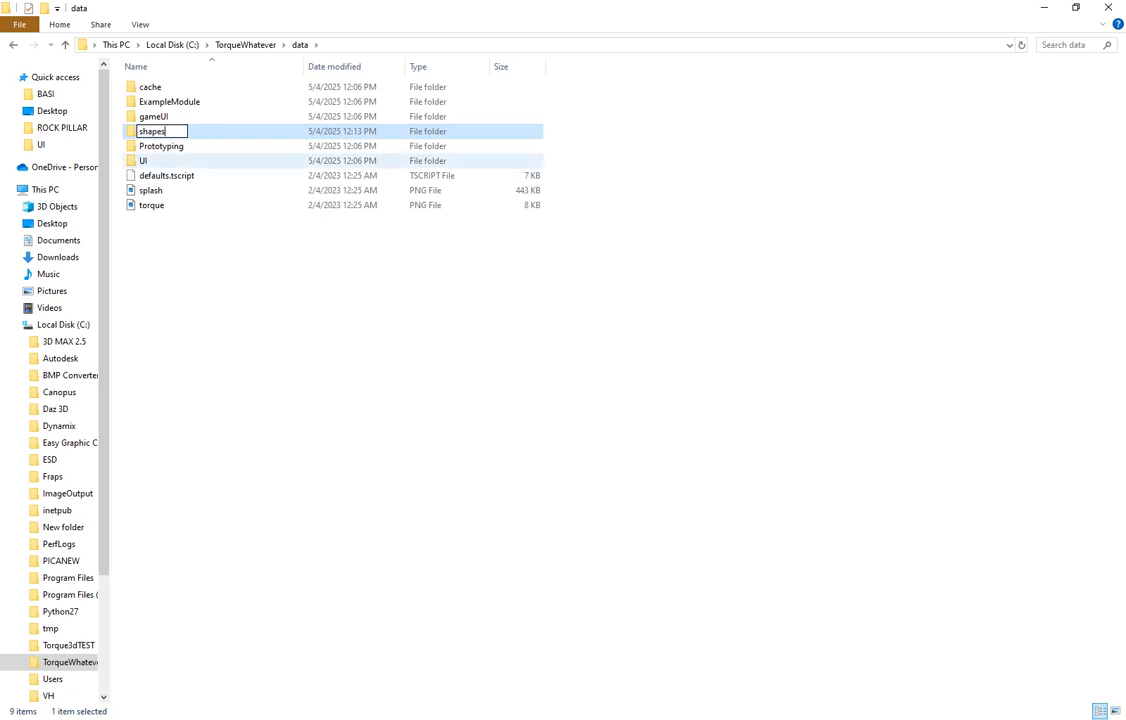
pyautogui.click(176, 229)
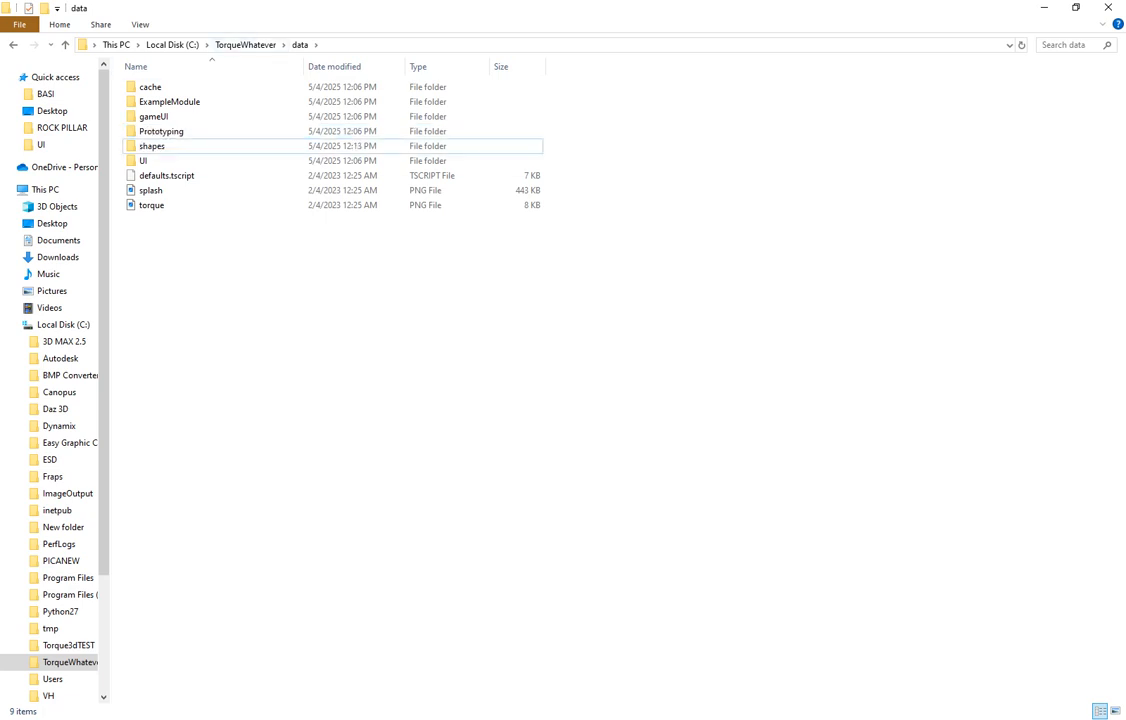
# Create a new folder named "images" in the TorqueWhatever data folder
pyautogui.rightClick(167, 224)
pyautogui.moveTo(205, 248)
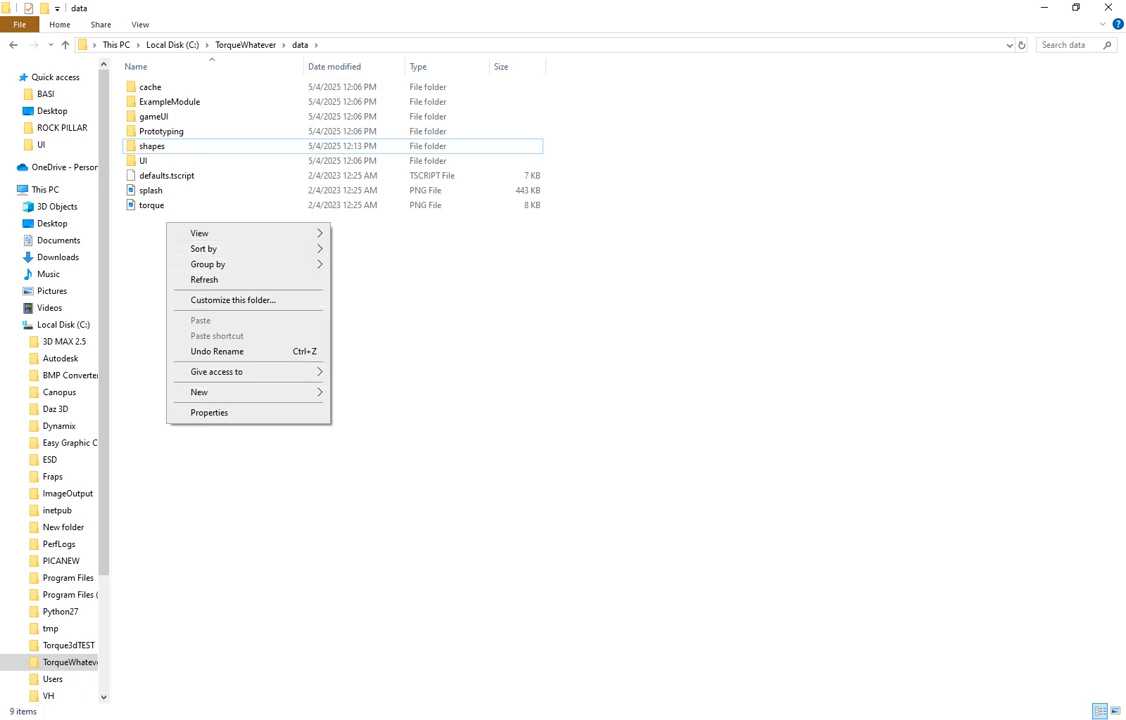
pyautogui.moveTo(300, 392)
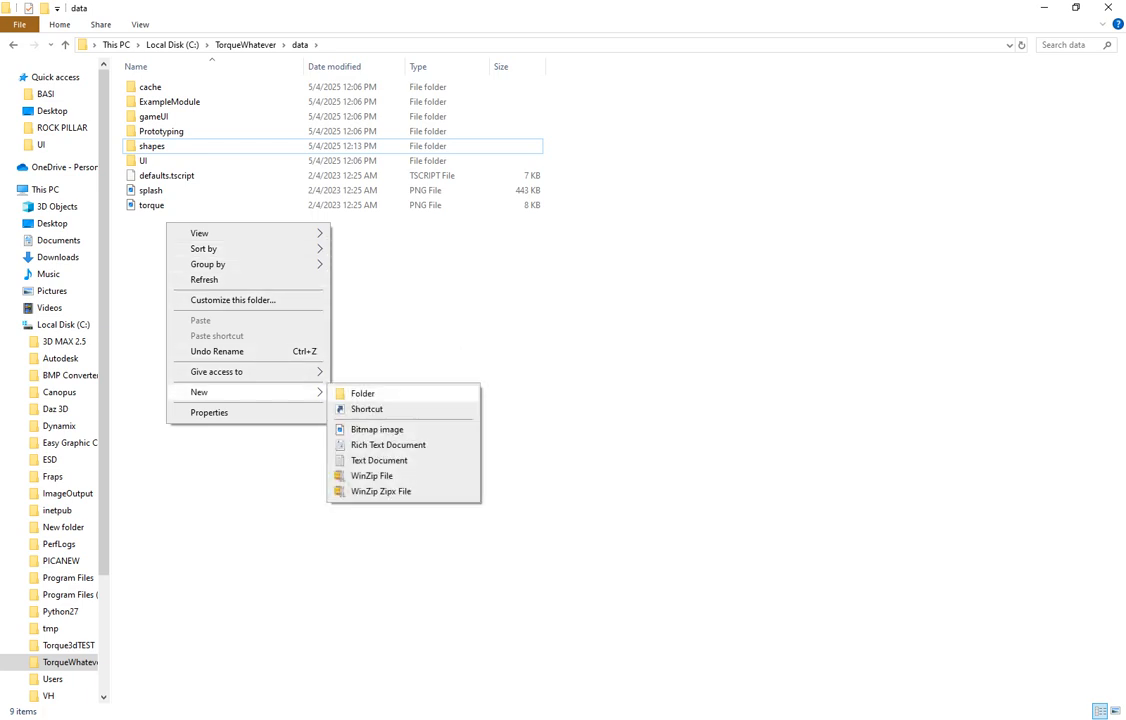
pyautogui.click(360, 393)
pyautogui.write('images')
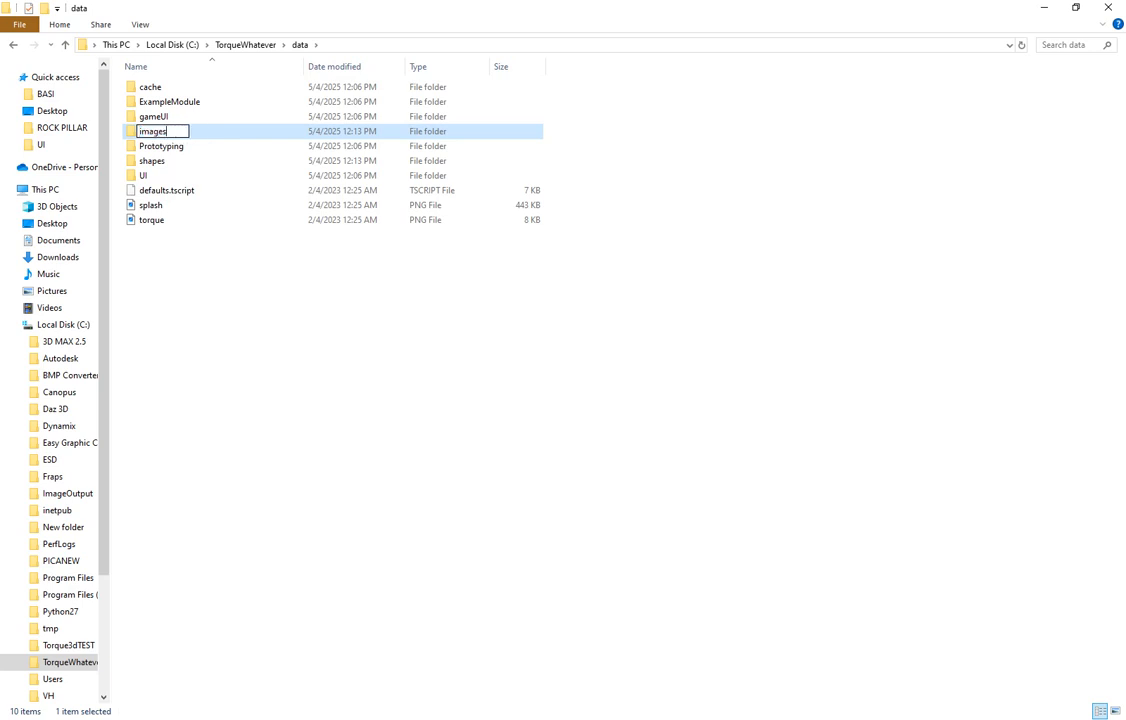
pyautogui.click(359, 300)
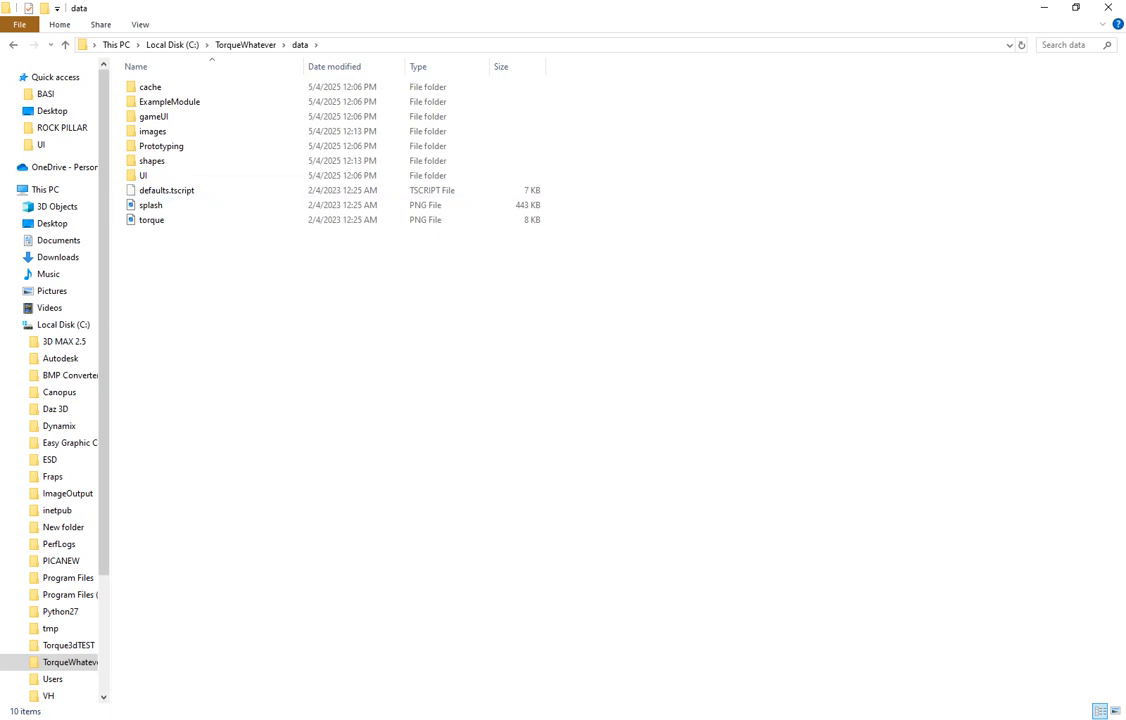
# Examine the skies\blank and shapes folders under core\art in the desktop's TORQUEDEMO folder for example art assets
pyautogui.click(1044, 7)
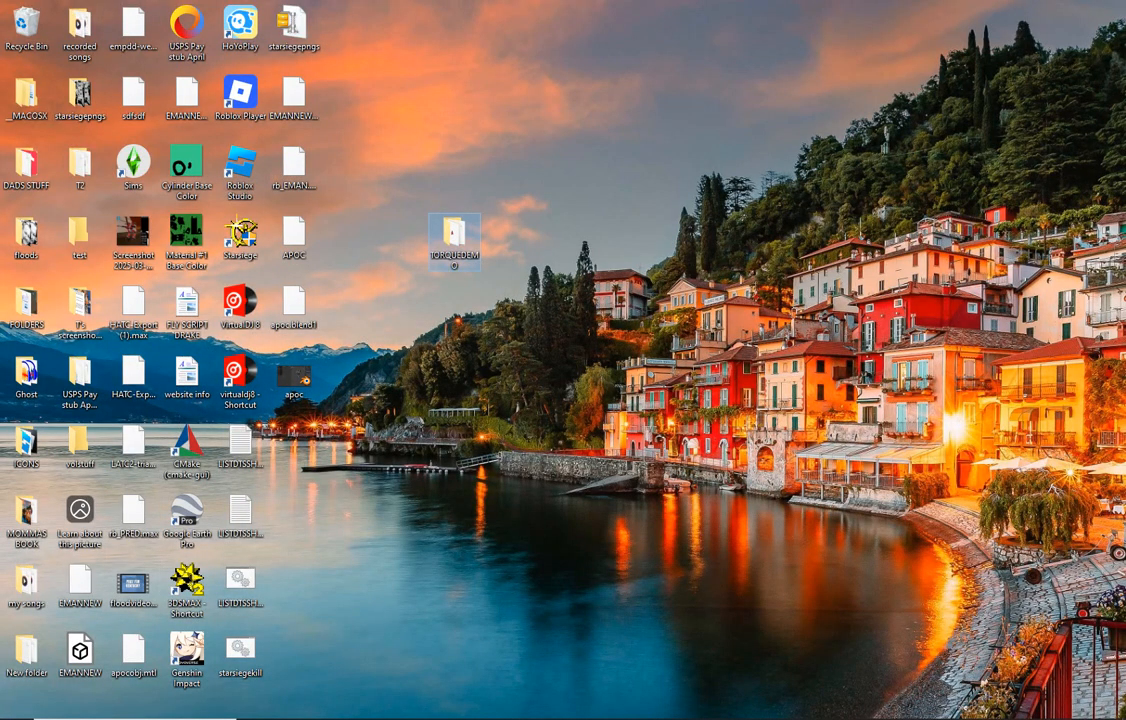
pyautogui.doubleClick(454, 232)
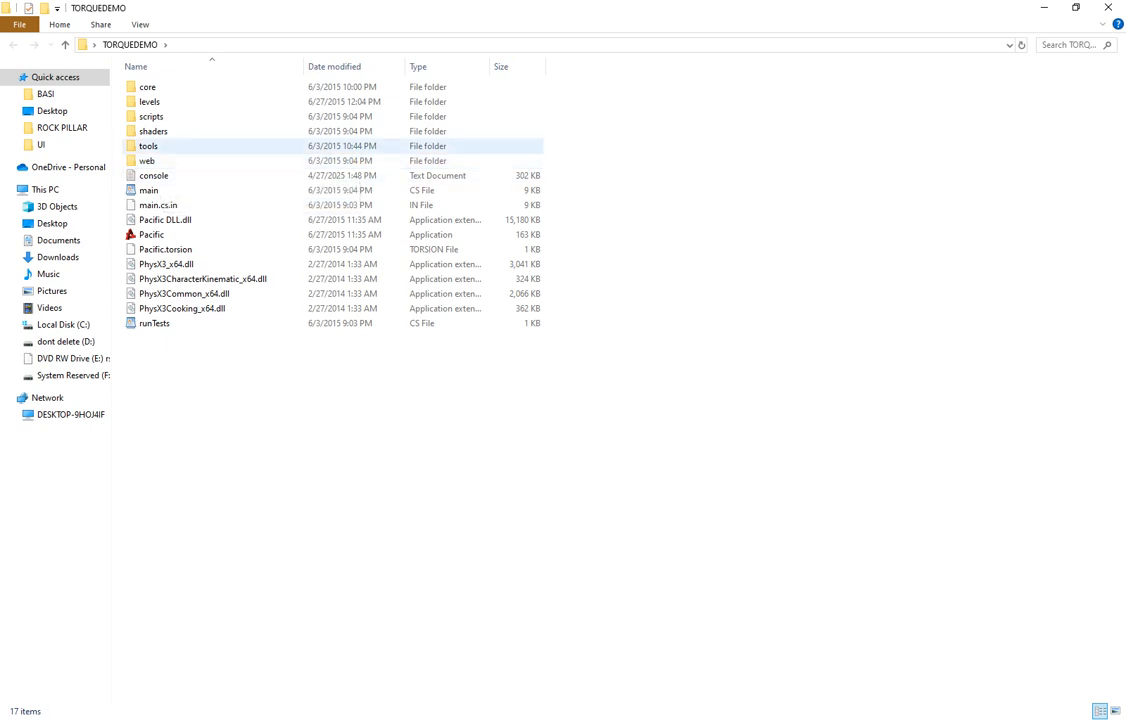
pyautogui.doubleClick(147, 87)
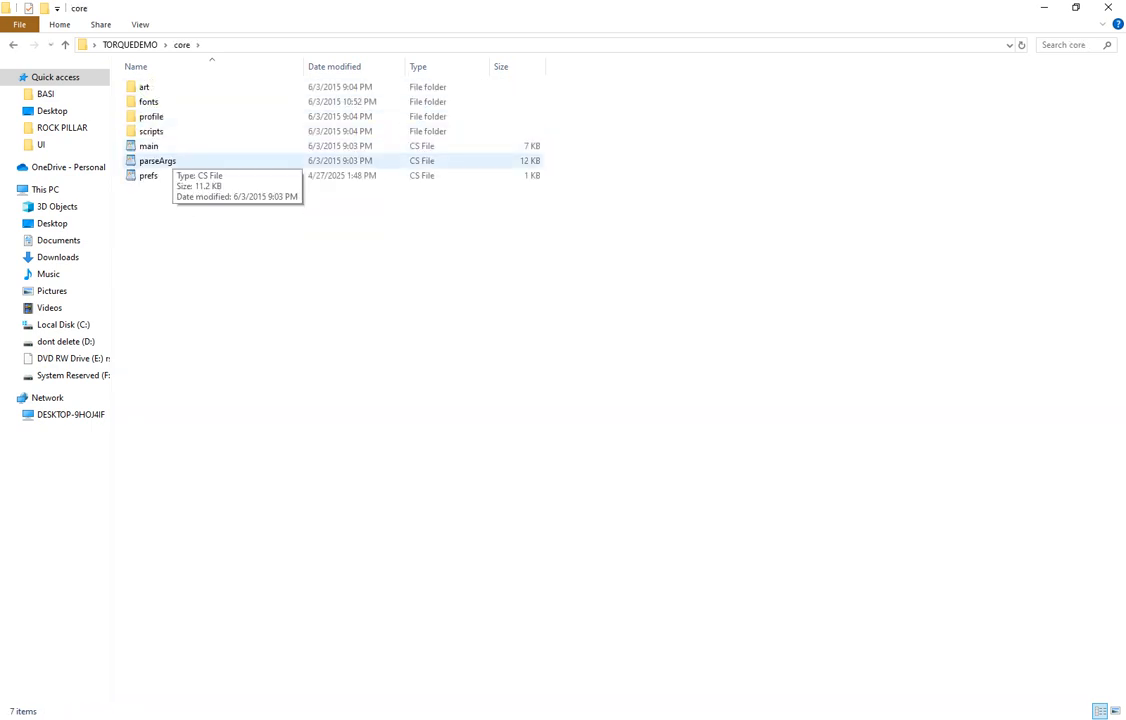
pyautogui.doubleClick(145, 87)
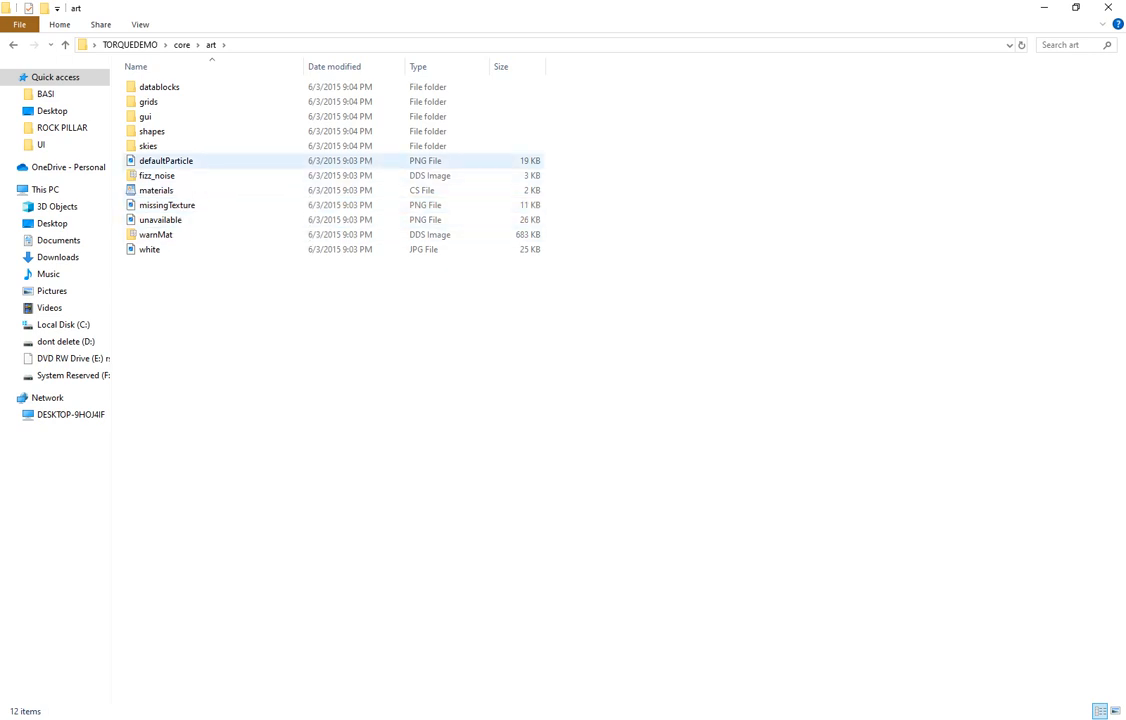
pyautogui.doubleClick(150, 146)
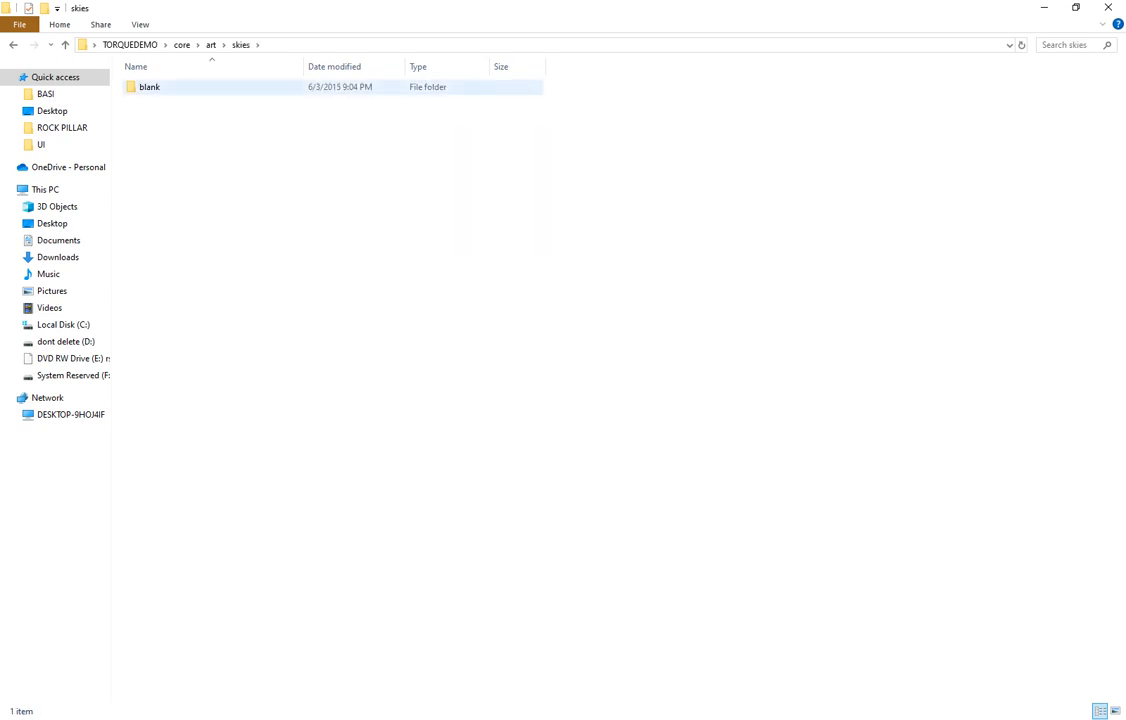
pyautogui.doubleClick(150, 87)
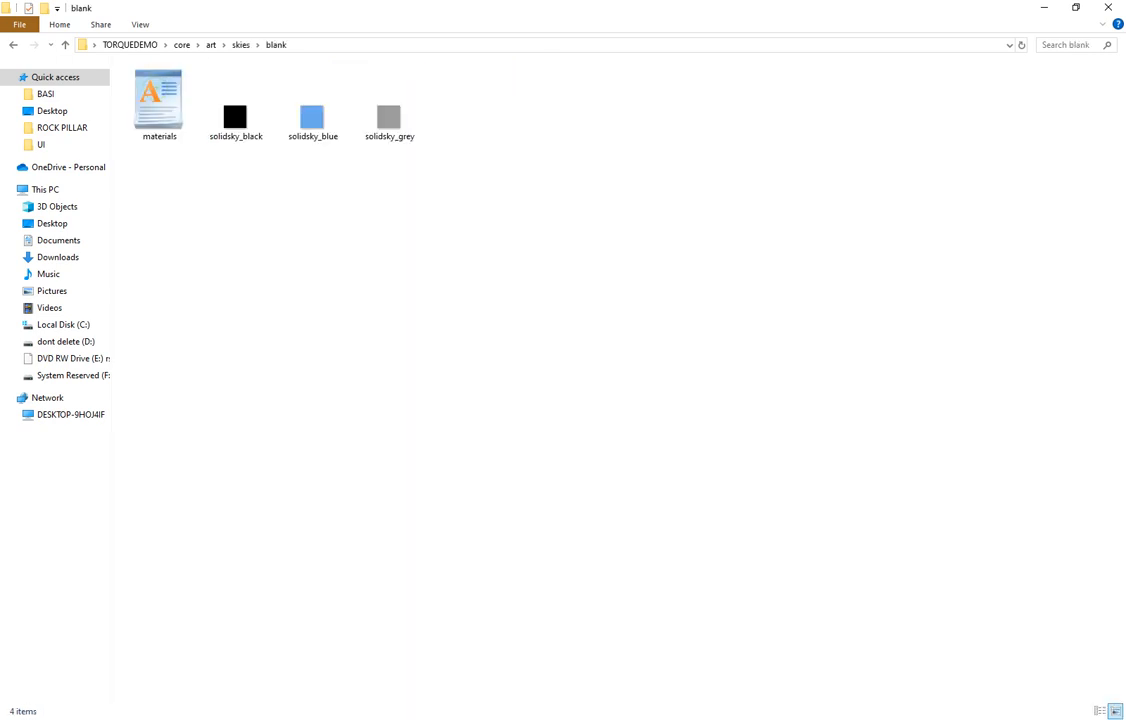
pyautogui.hotkey('alt', 'Left')
pyautogui.hotkey('alt', 'Left')
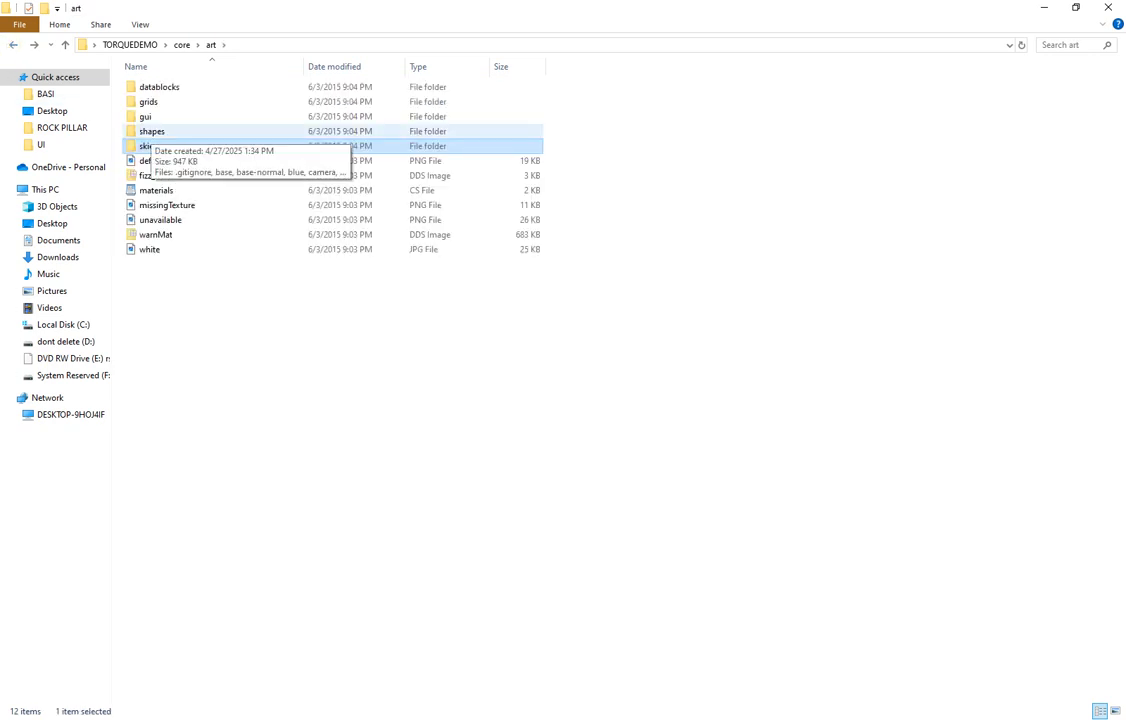
pyautogui.doubleClick(152, 131)
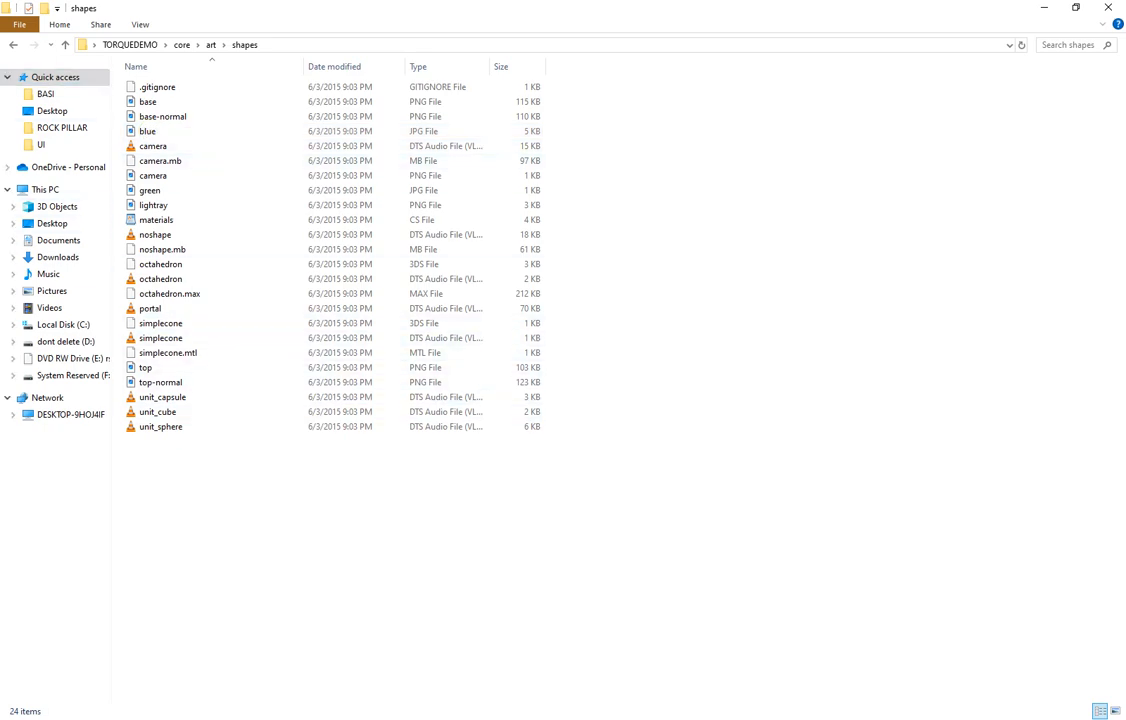
pyautogui.click(13, 45)
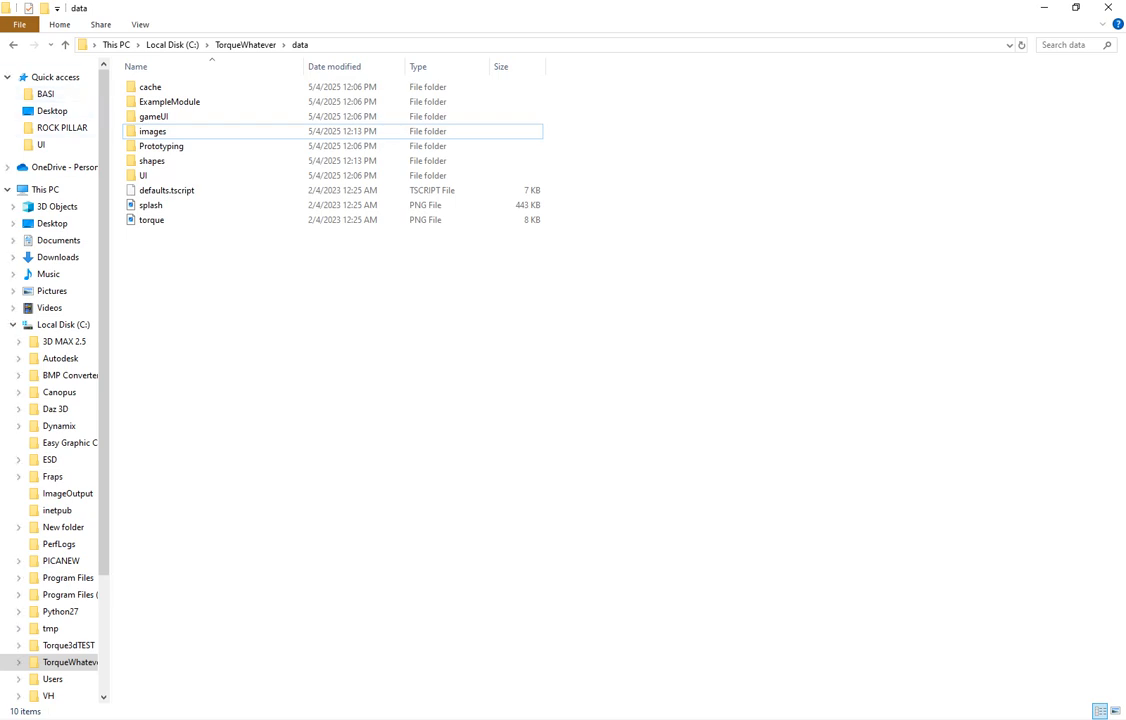
# Return to the TorqueWhatever folder, launch the Torque3D application and get File Explorer out of the way
pyautogui.click(13, 45)
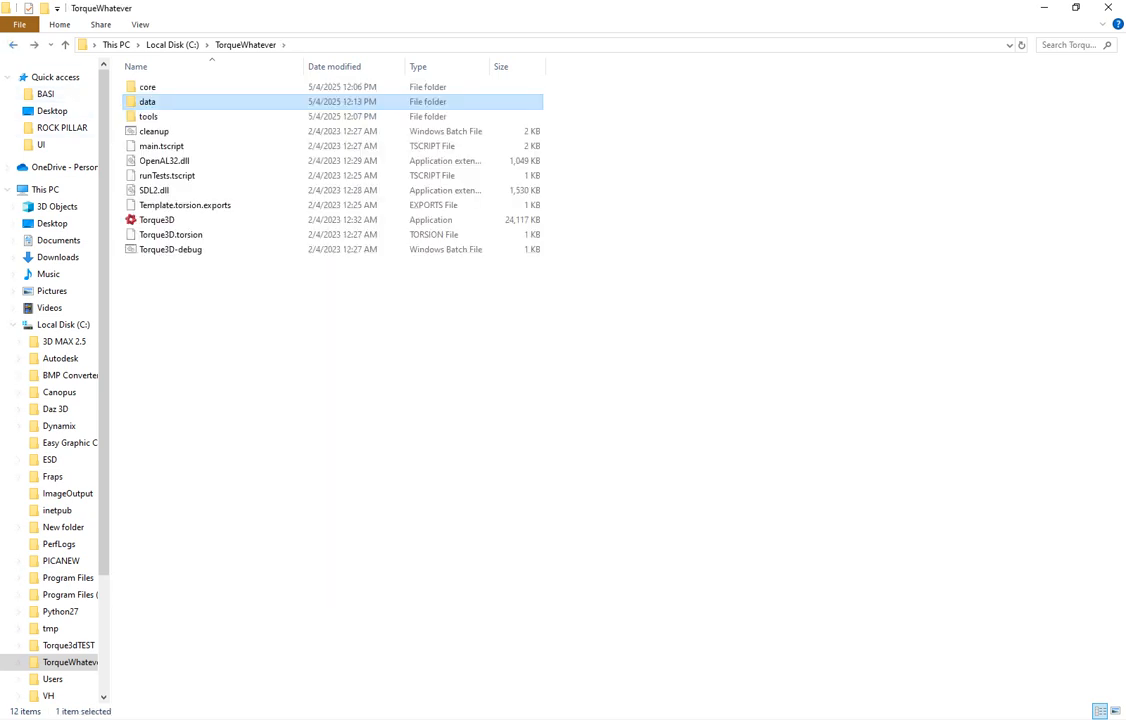
pyautogui.click(157, 220)
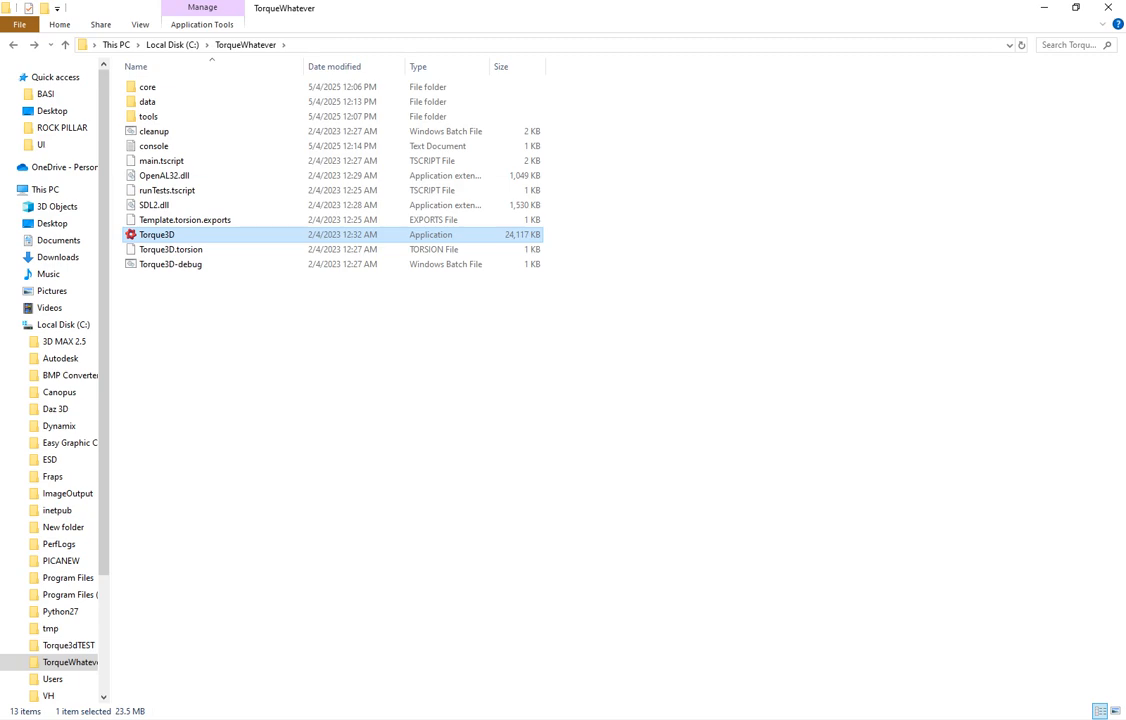
pyautogui.click(1047, 7)
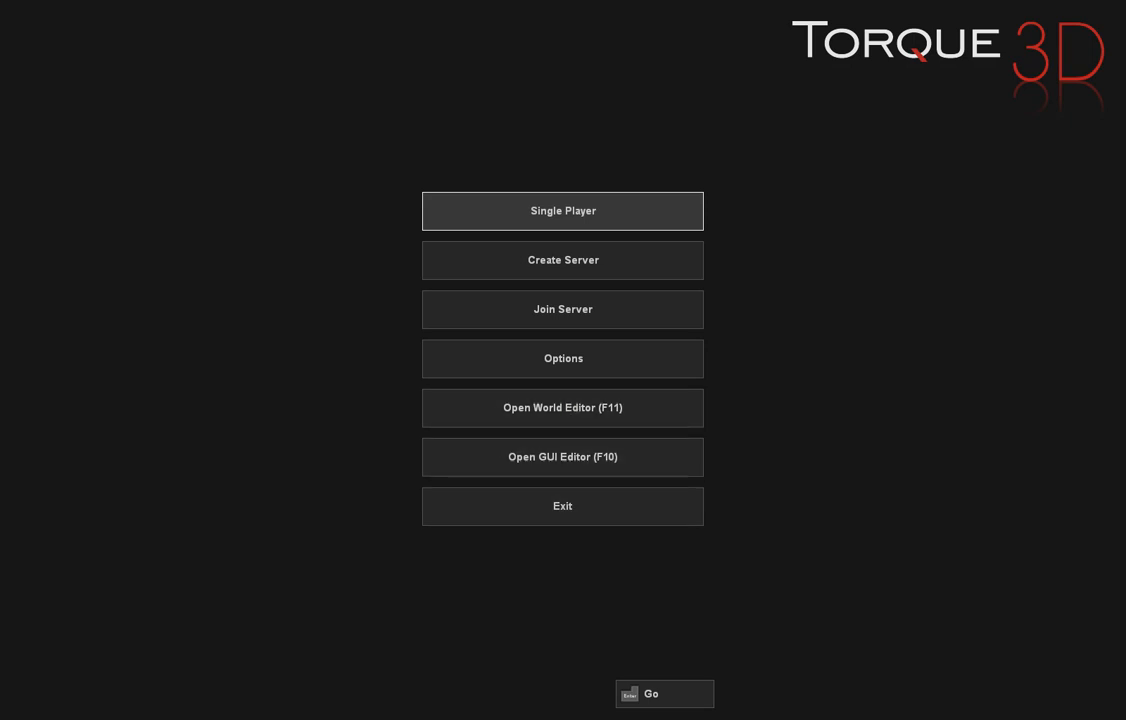
# Open the World Editor and look over the default level's ground grid
pyautogui.click(563, 408)
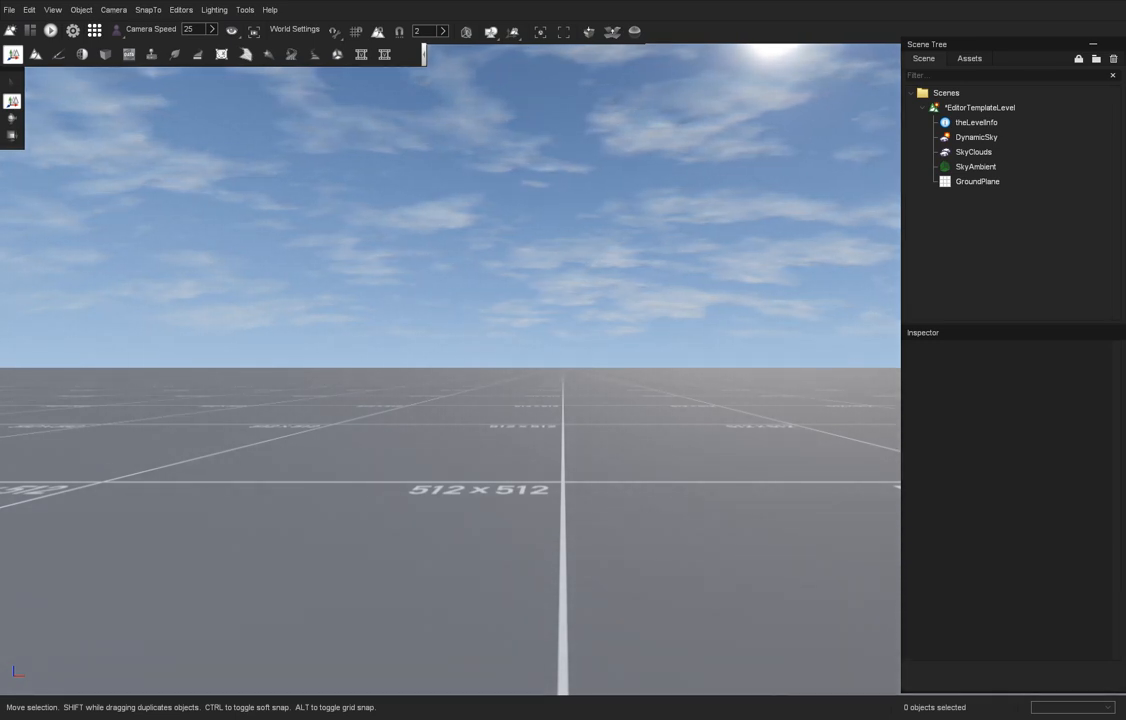
pyautogui.moveTo(450, 370); pyautogui.dragTo(290, 400, button='right')
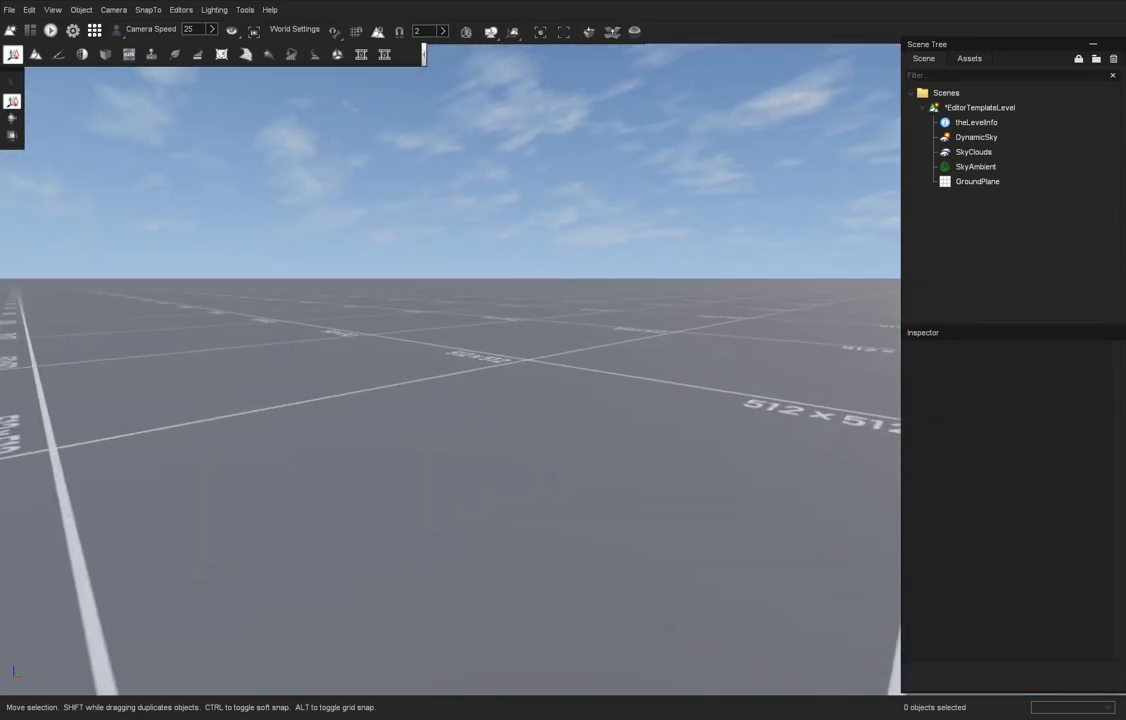
pyautogui.scroll(-8, 450, 370)
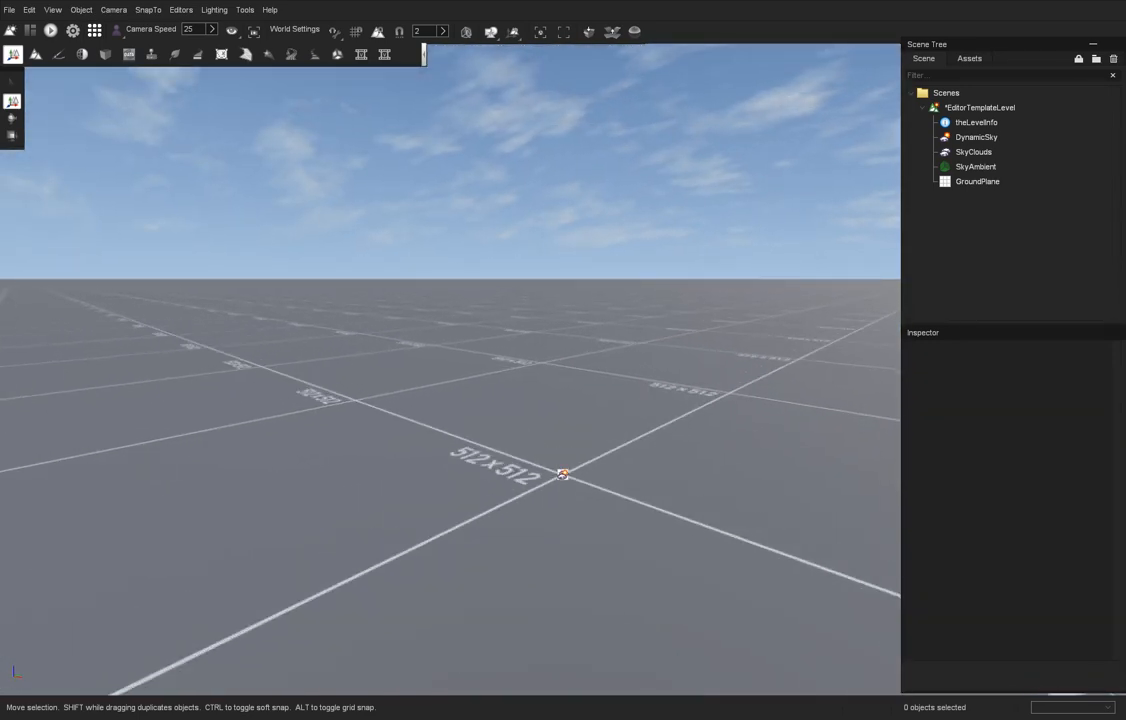
pyautogui.press('s')
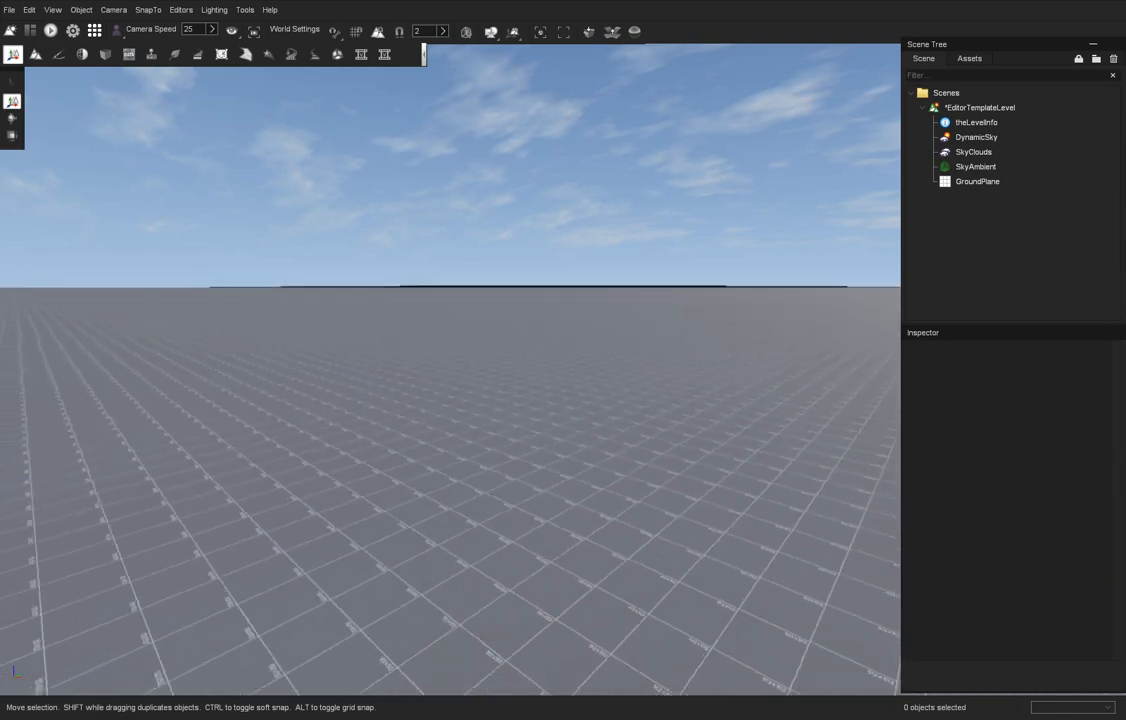
pyautogui.press('w')
pyautogui.moveTo(450, 370); pyautogui.dragTo(453, 421, button='right')
pyautogui.press('w')
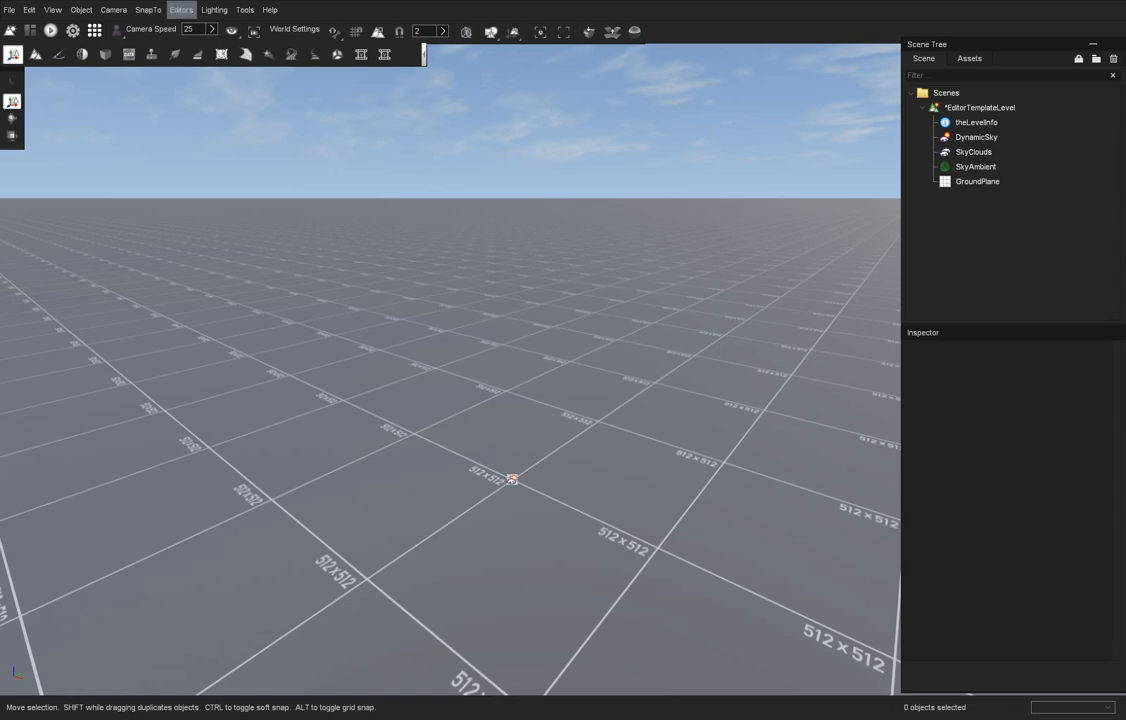
# Look through the available editors and examine the ground plane from above and below
pyautogui.click(181, 9)
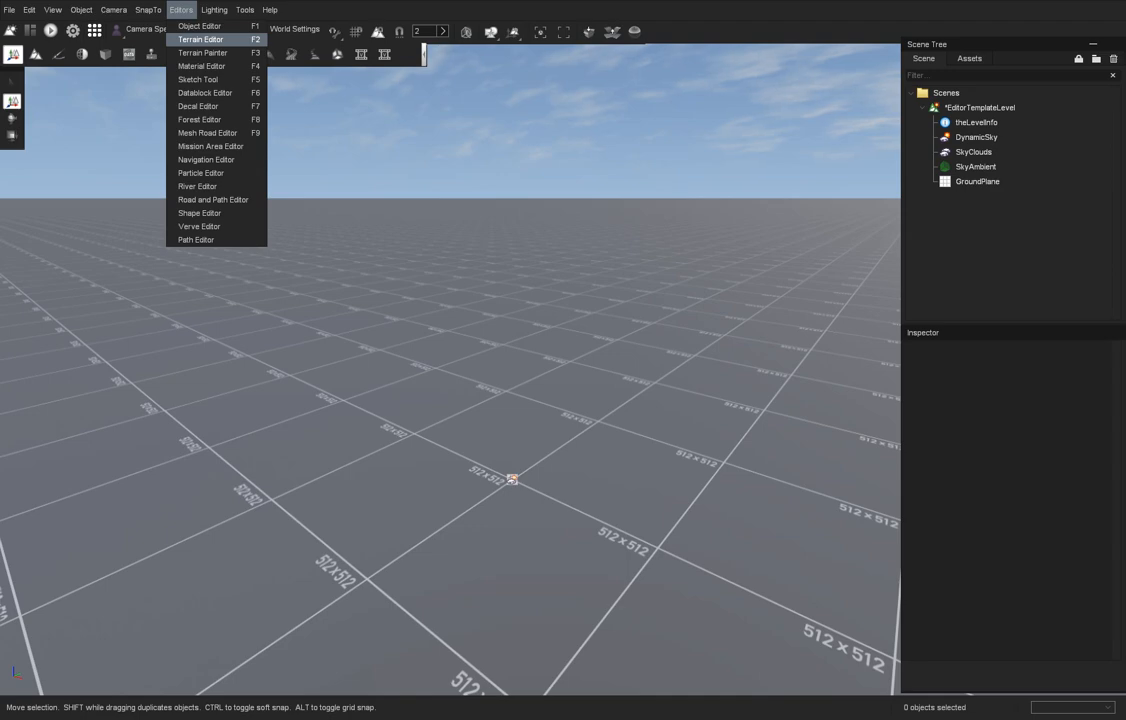
pyautogui.press('Escape')
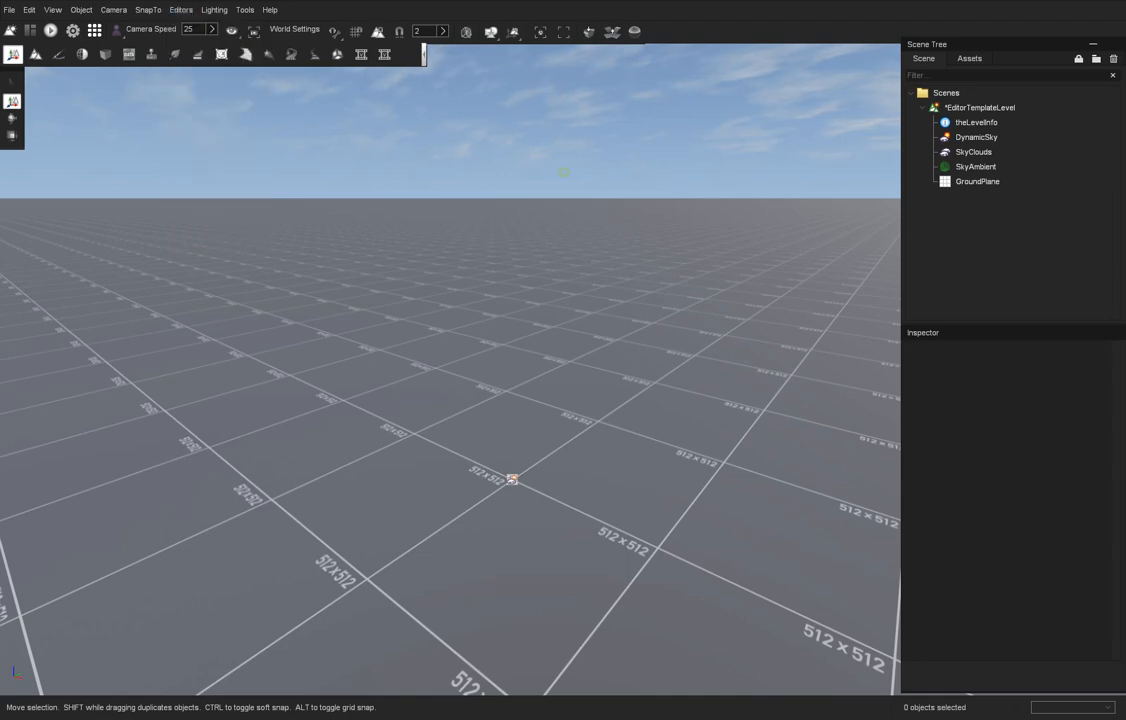
pyautogui.press('d')
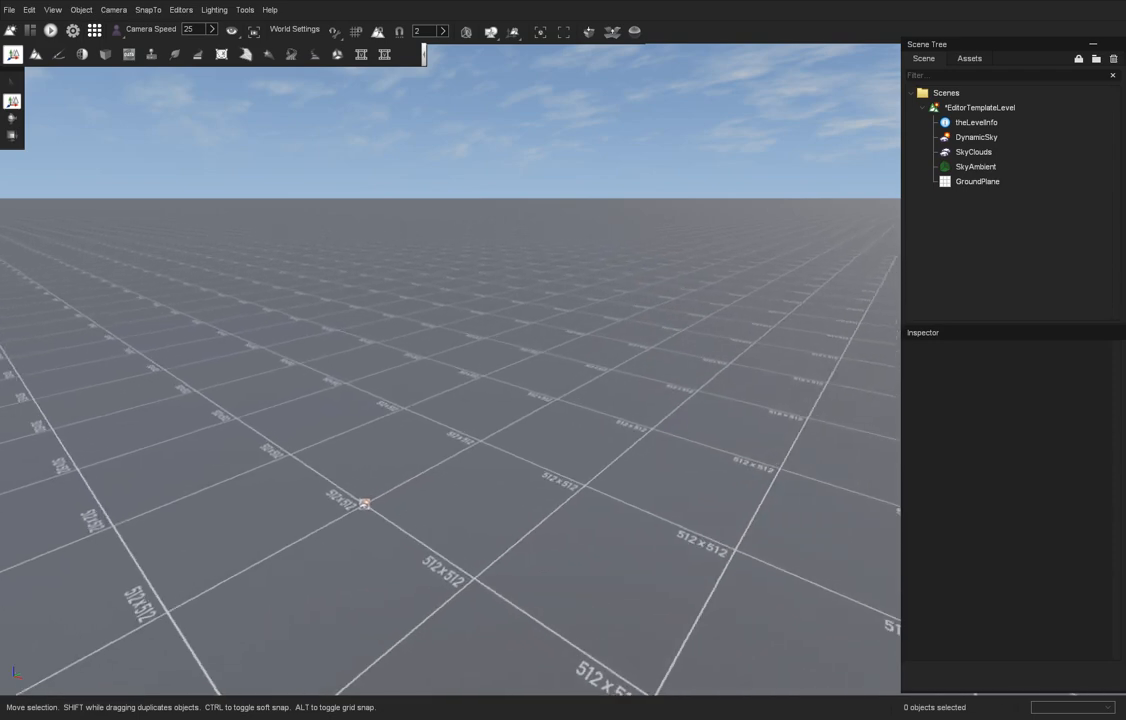
pyautogui.press('w')
pyautogui.press('a')
pyautogui.press('s')
pyautogui.press('c')
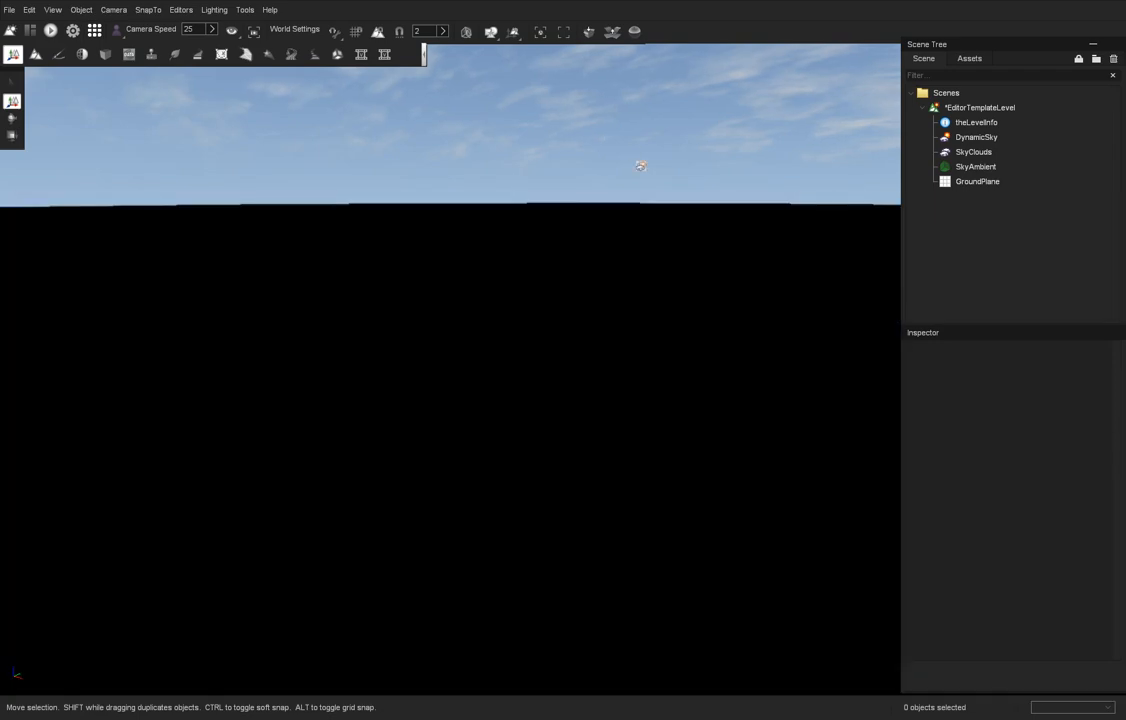
pyautogui.press('e')
pyautogui.press('c')
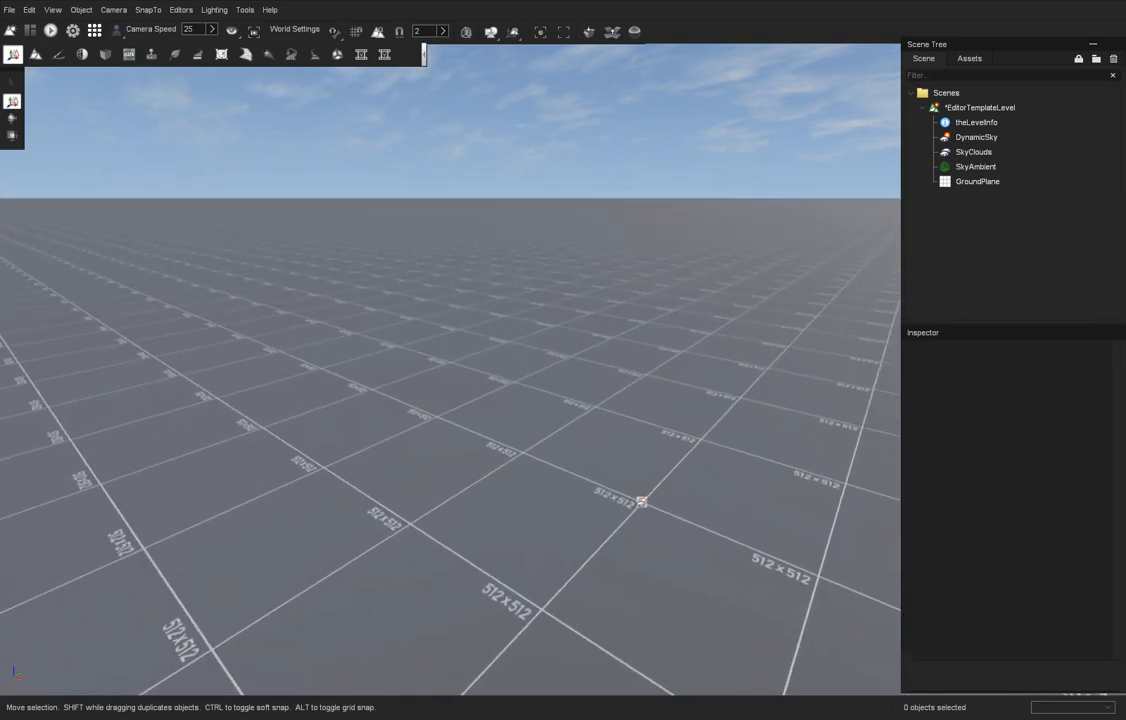
pyautogui.press('e')
pyautogui.press('e')
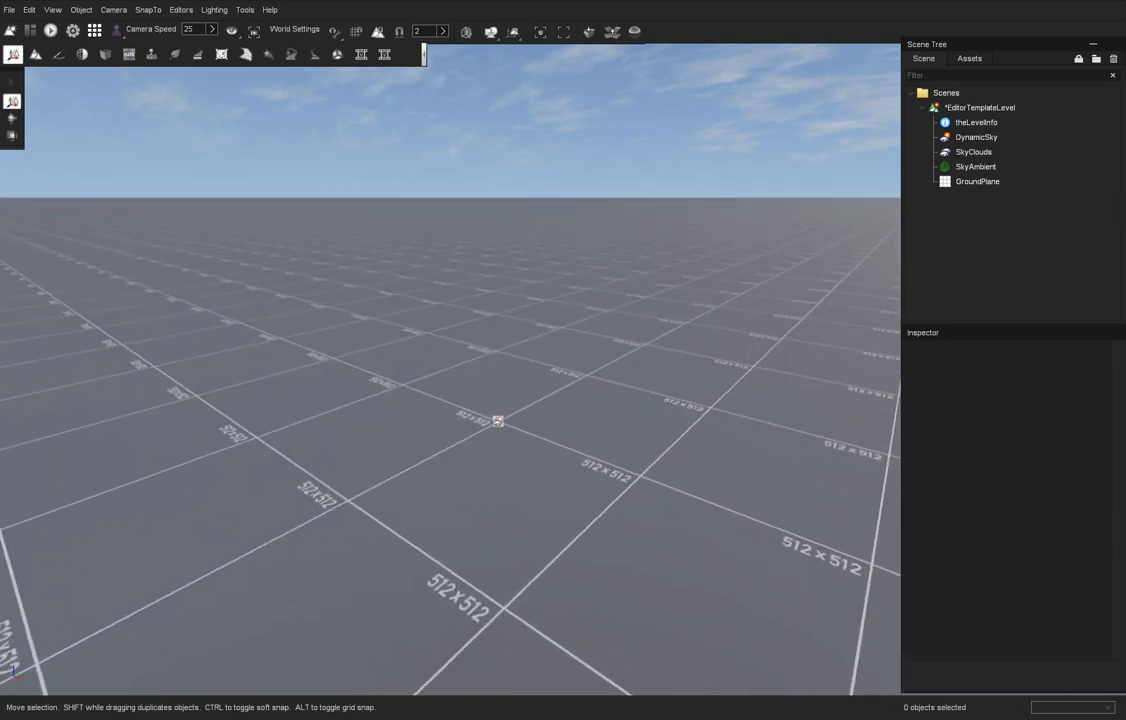
# Select the GroundPlane object in the scene
pyautogui.click(977, 181)
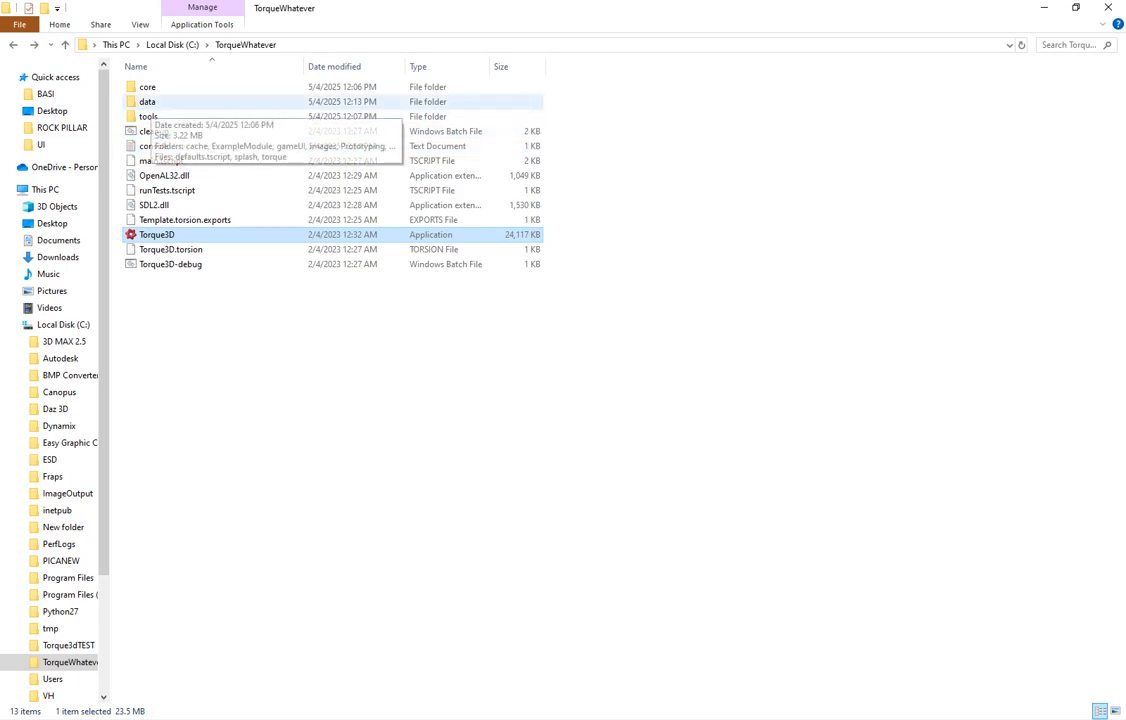
# Switch to File Explorer and copy all files from the Torque3dTEST\data\shapes\Terrains folder on drive C
pyautogui.click(150, 101)
pyautogui.click(14, 45)
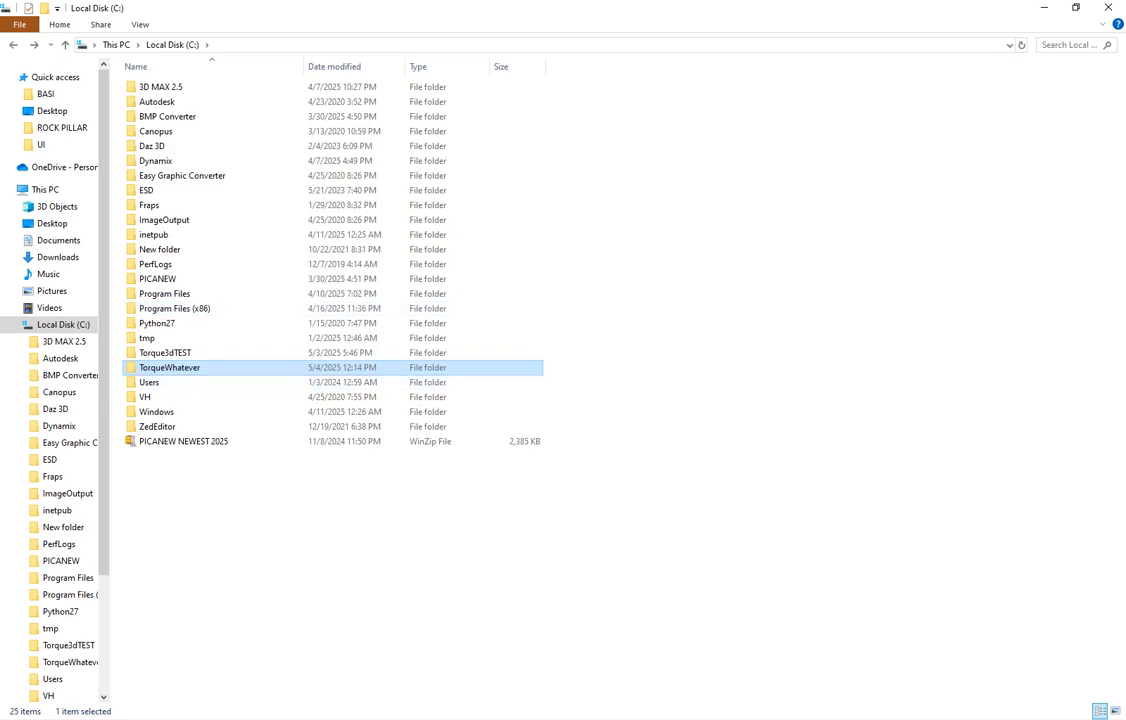
pyautogui.doubleClick(188, 352)
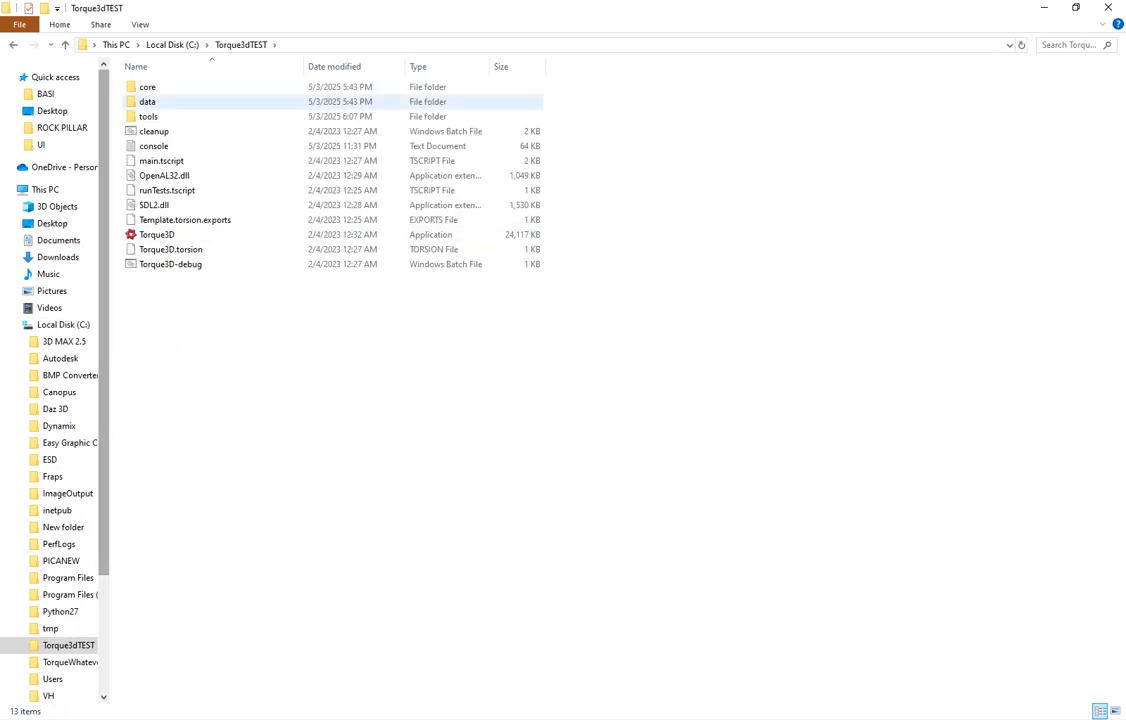
pyautogui.doubleClick(150, 101)
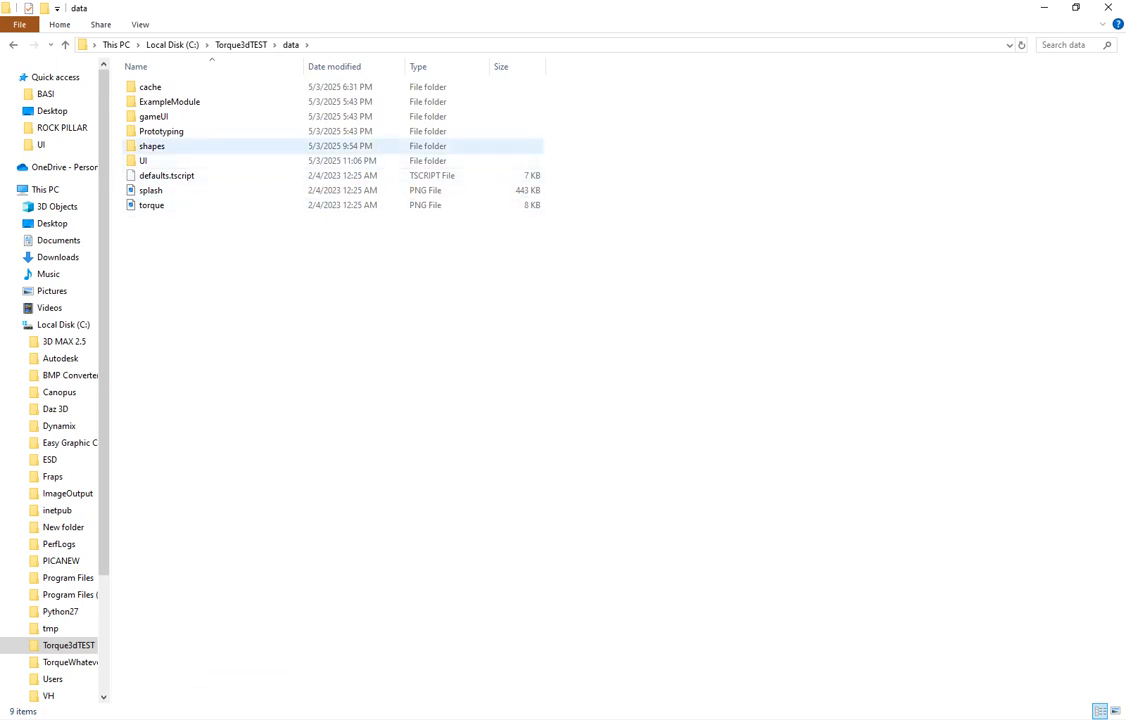
pyautogui.doubleClick(152, 146)
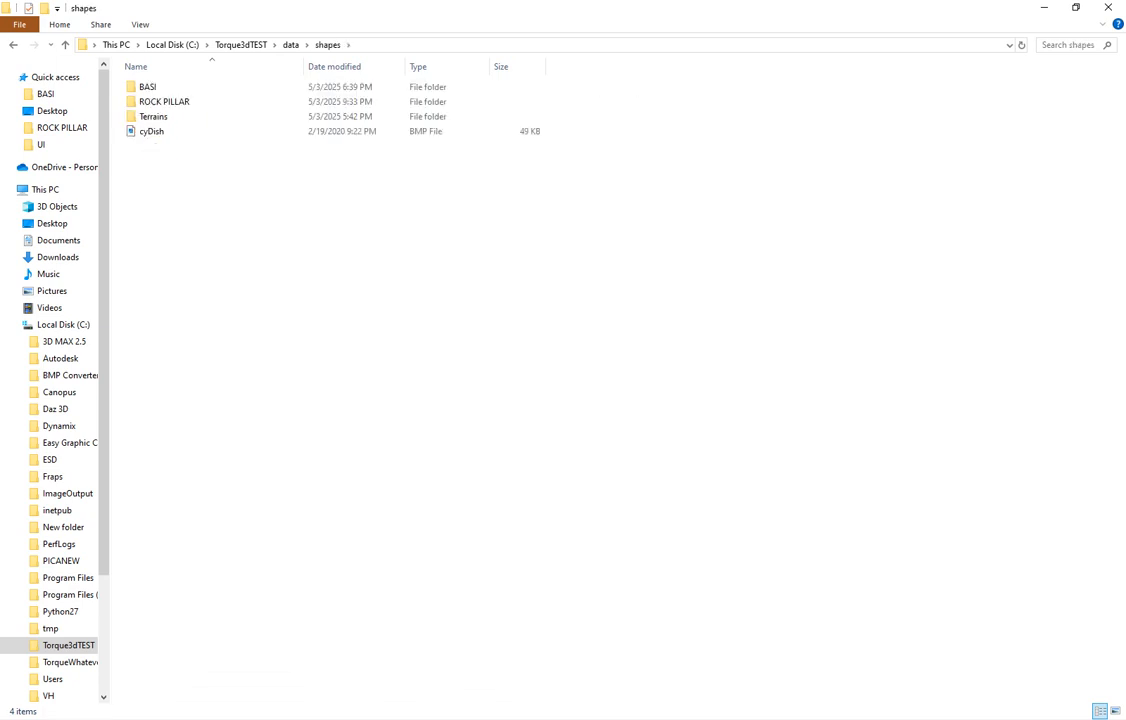
pyautogui.click(164, 101)
pyautogui.doubleClick(153, 116)
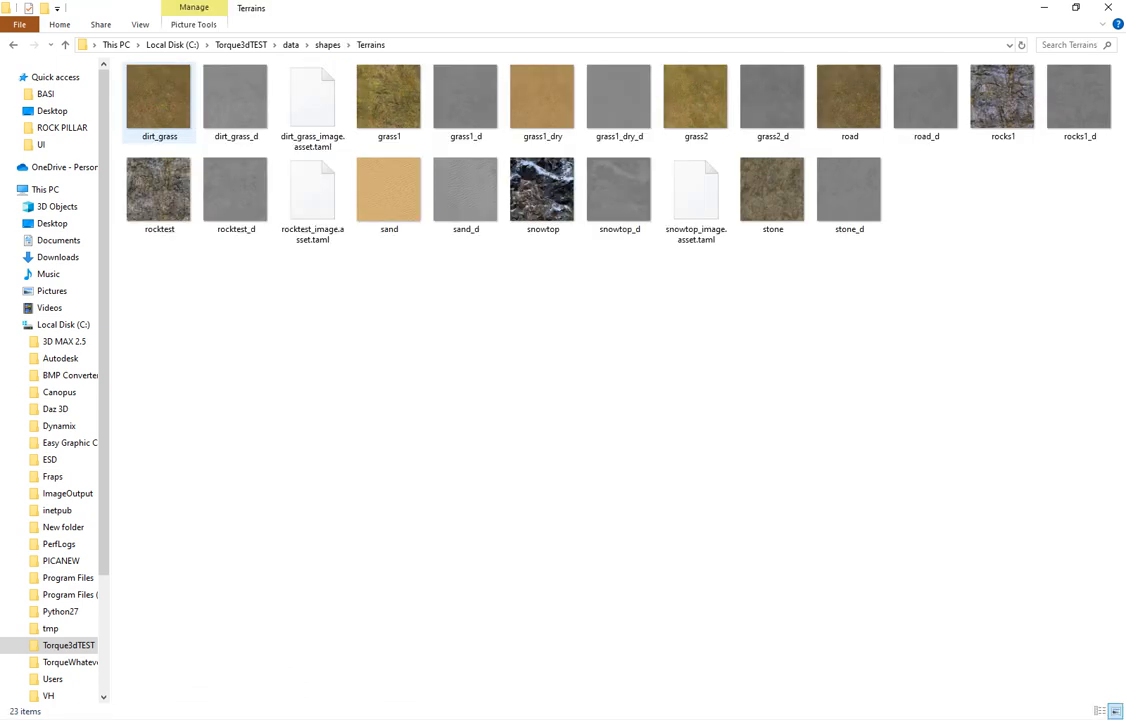
pyautogui.click(125, 80)
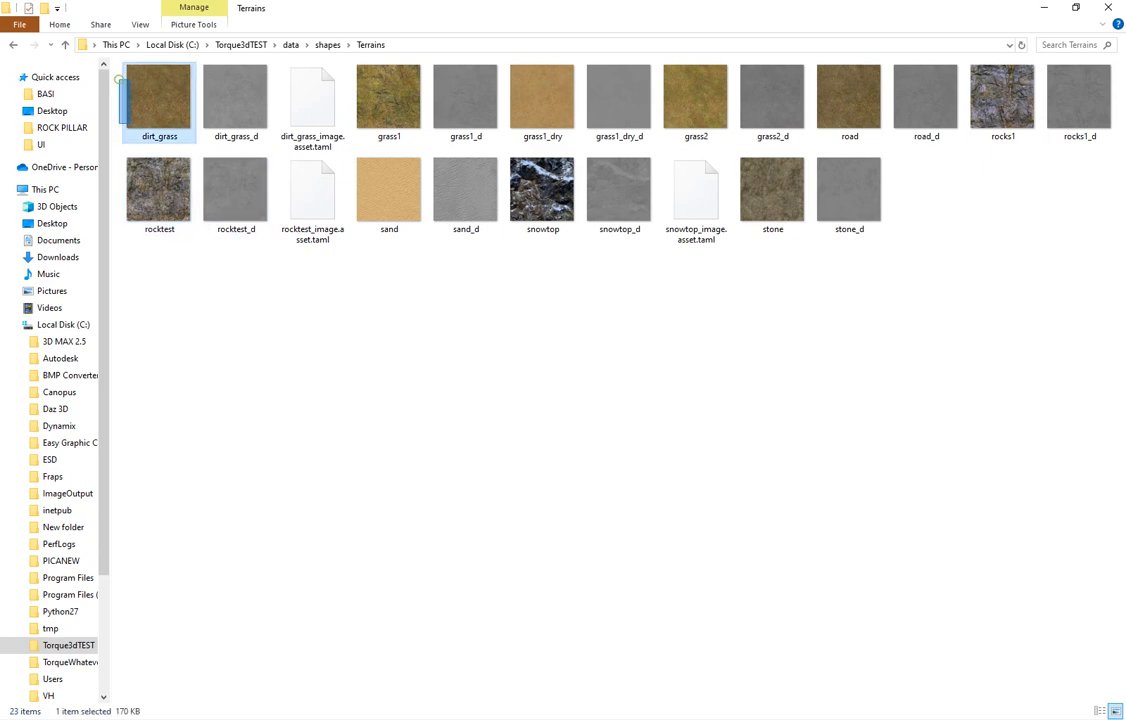
pyautogui.moveTo(119, 77); pyautogui.dragTo(1094, 330)
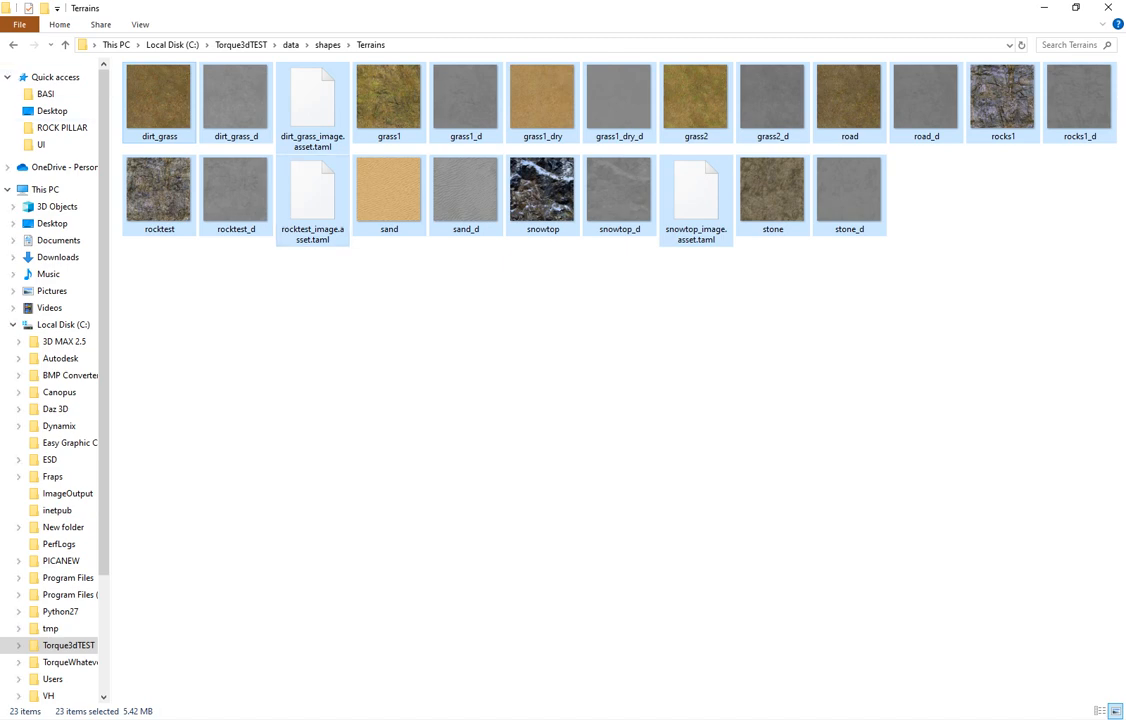
# Paste the copied terrain texture files into the TorqueWhatever\data\images folder on drive C
pyautogui.hotkey('alt', 'Up')
pyautogui.hotkey('alt', 'Up')
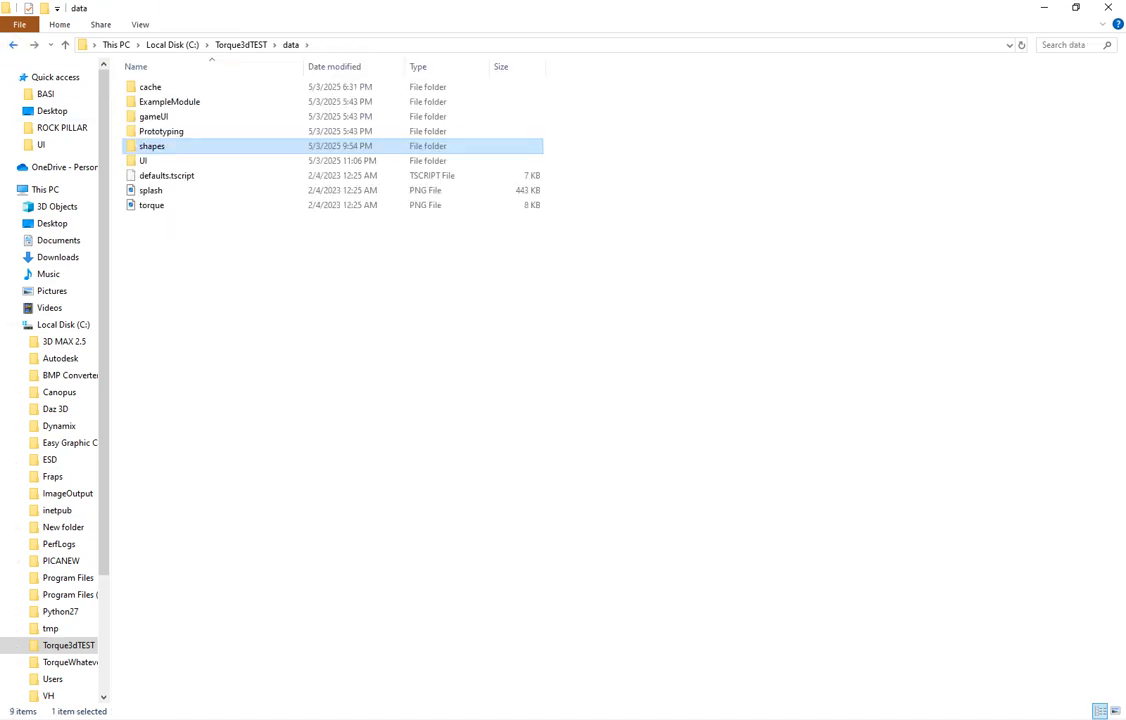
pyautogui.hotkey('alt', 'Up')
pyautogui.hotkey('alt', 'Up')
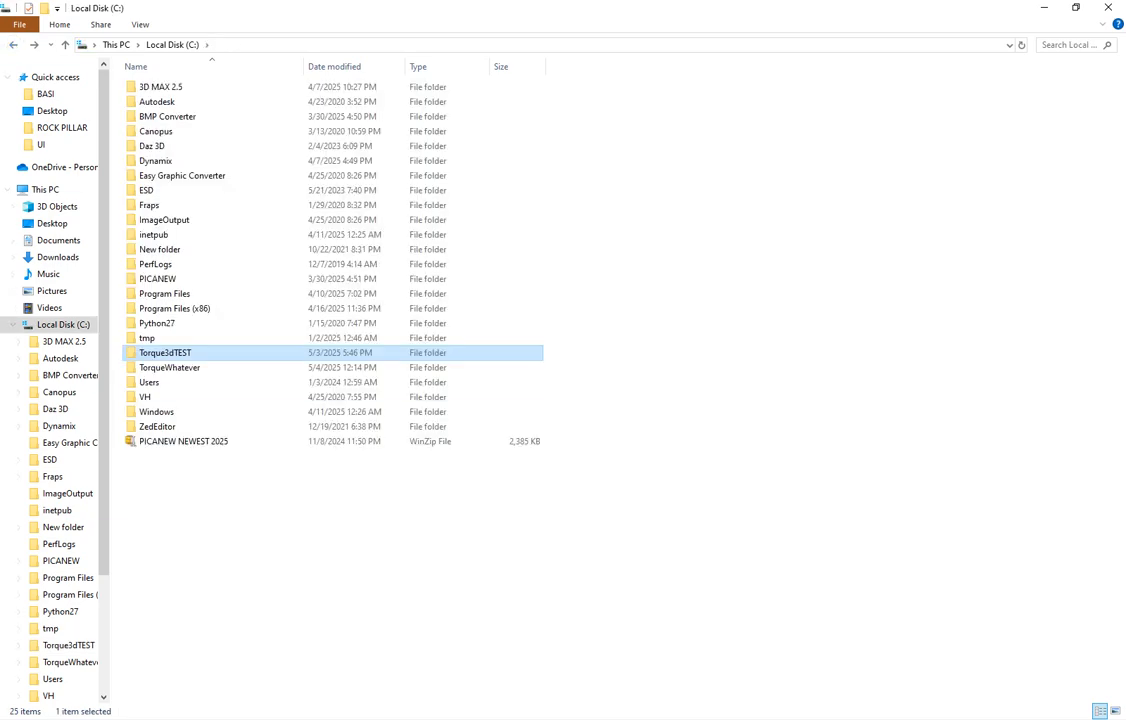
pyautogui.click(186, 368)
pyautogui.doubleClick(186, 368)
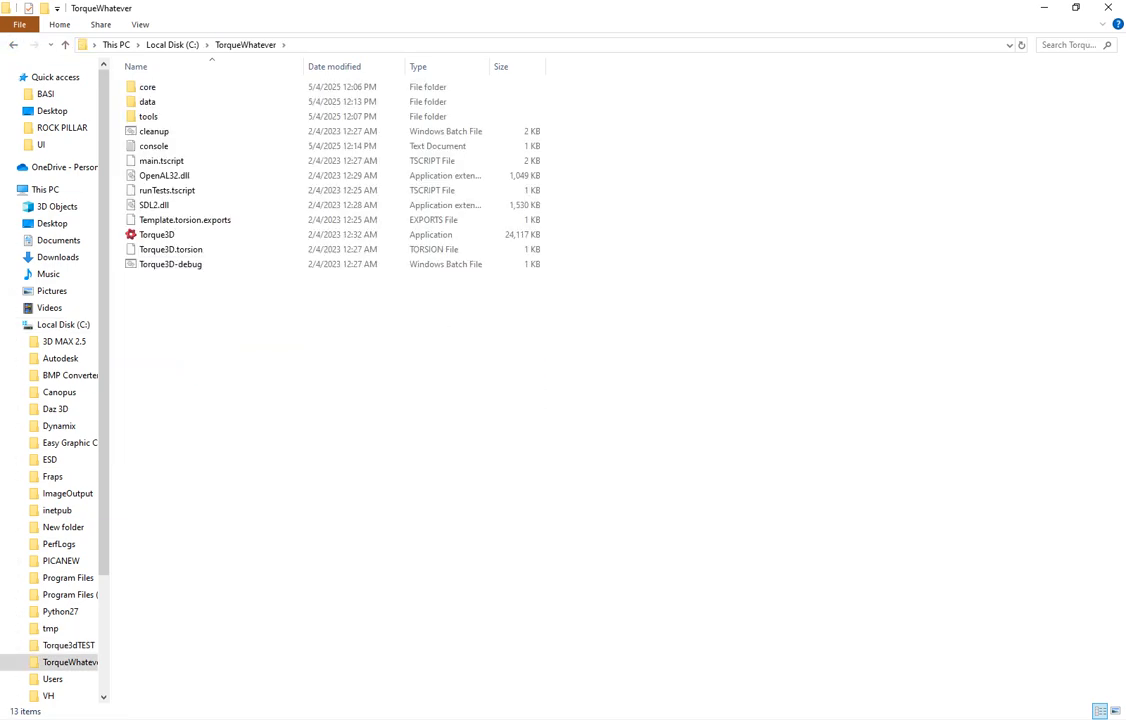
pyautogui.doubleClick(160, 101)
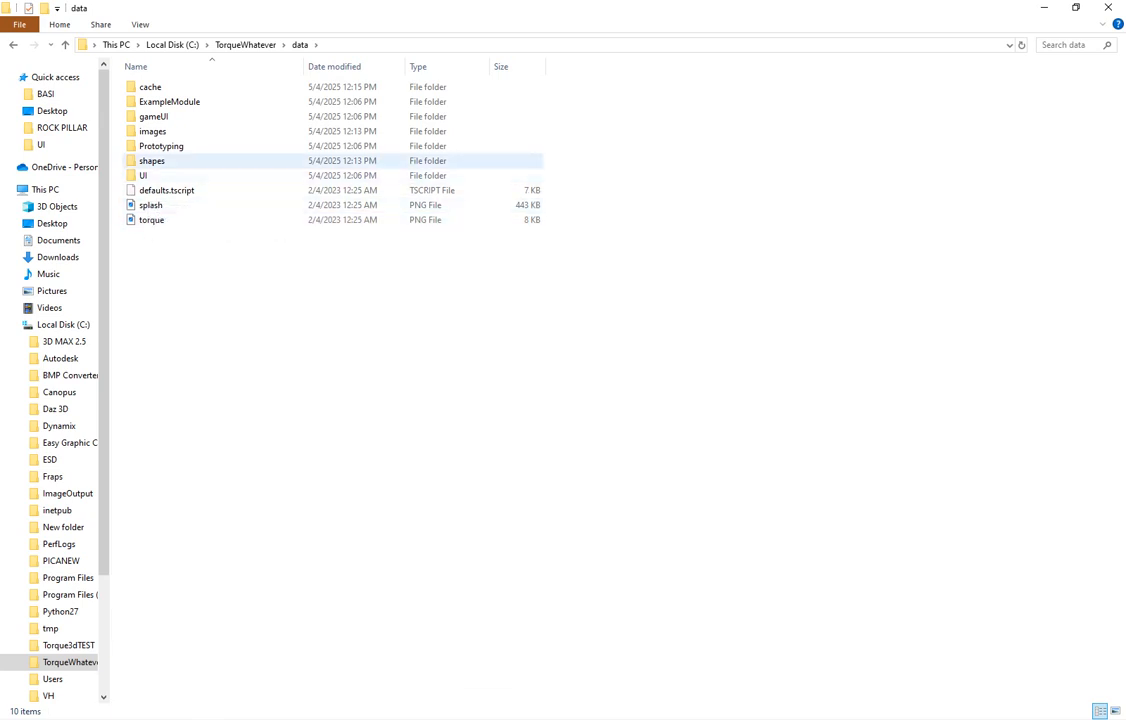
pyautogui.doubleClick(153, 131)
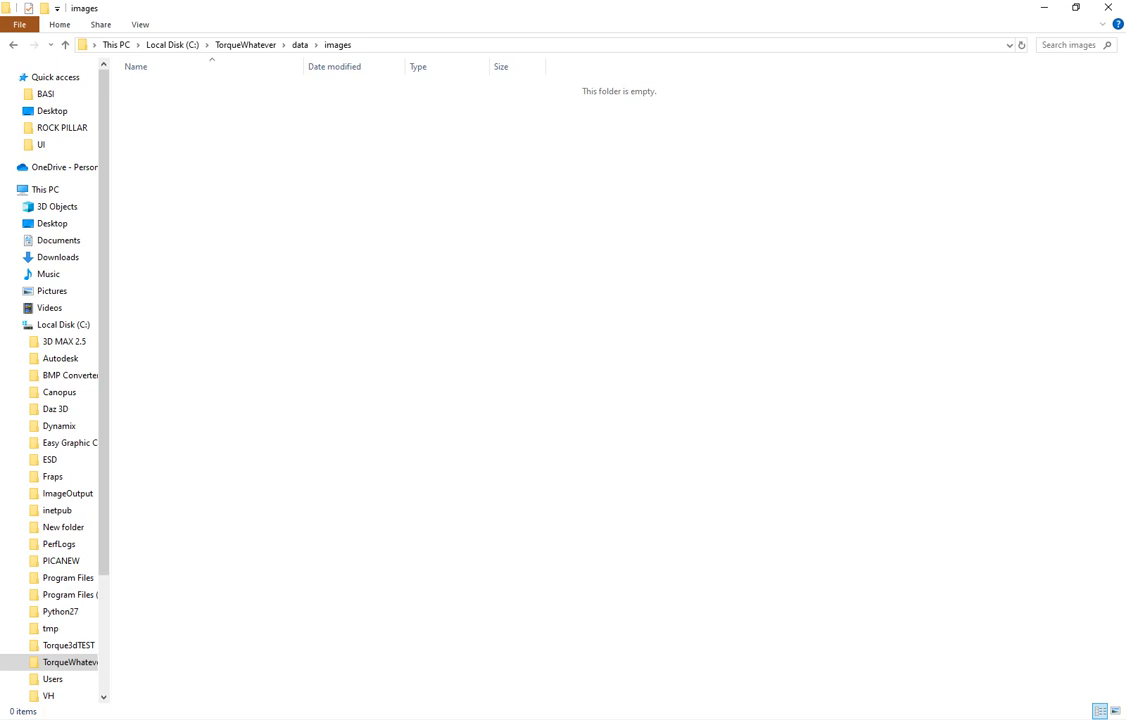
pyautogui.hotkey('ctrl', 'v')
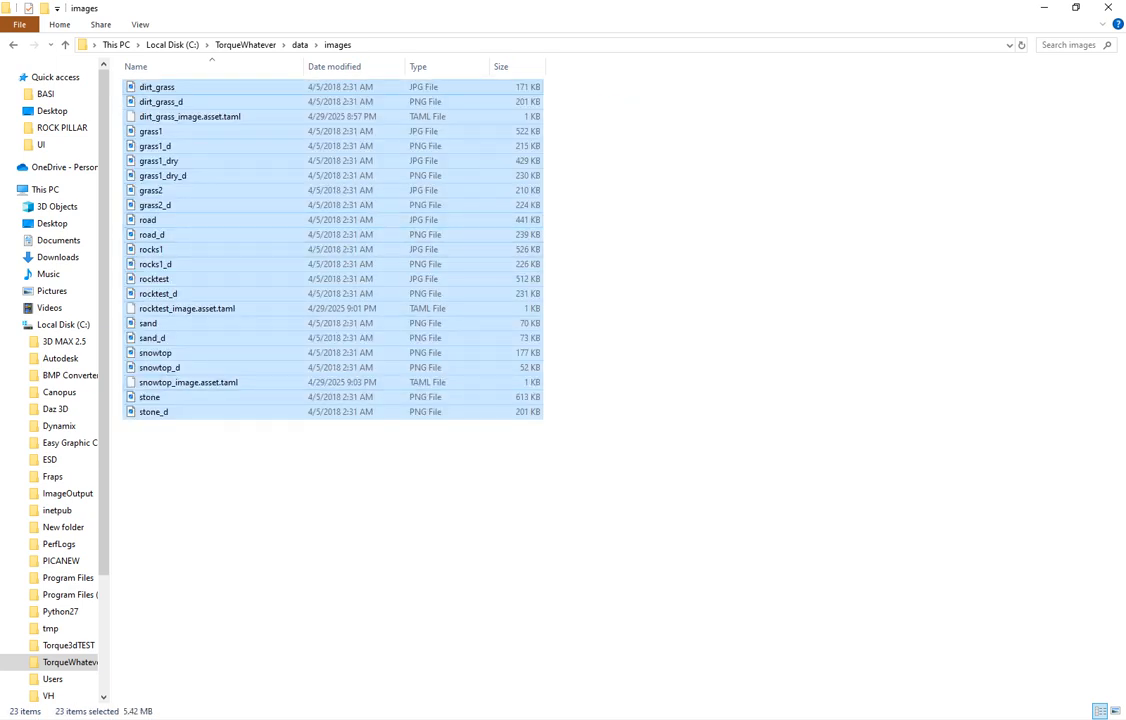
# Delete snowtop_image.asset.taml, rocktest_image.asset.taml and dirt_grass_image.asset.taml from the images folder
pyautogui.click(267, 486)
pyautogui.click(190, 383)
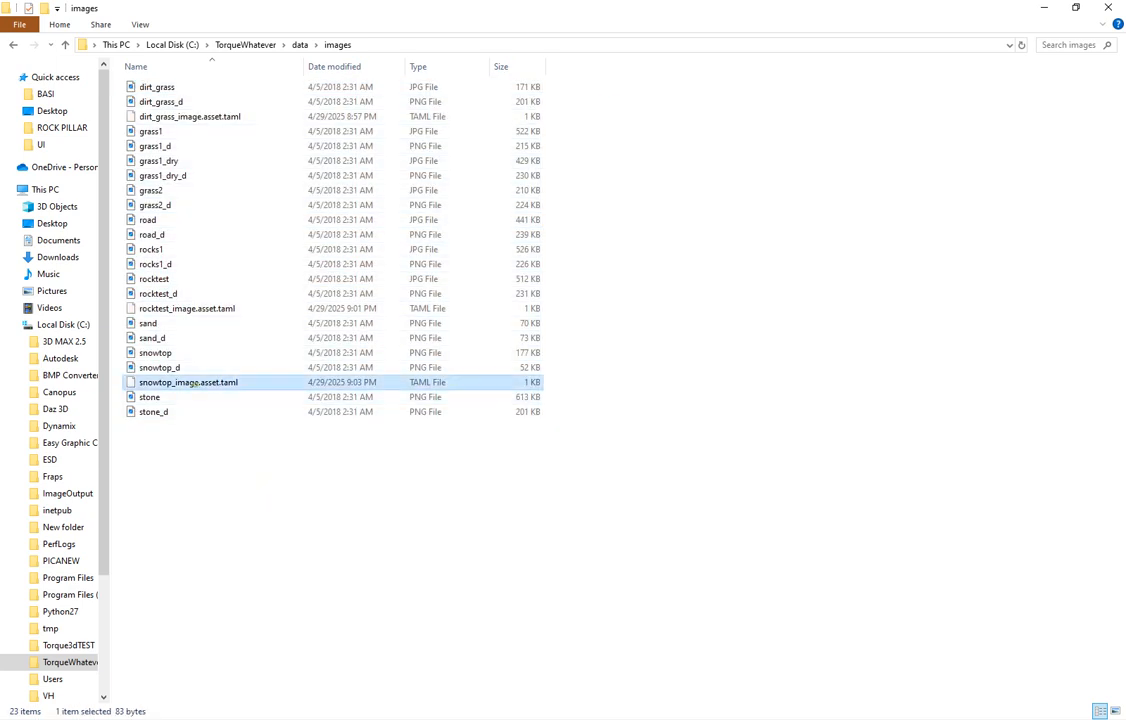
pyautogui.press('Delete')
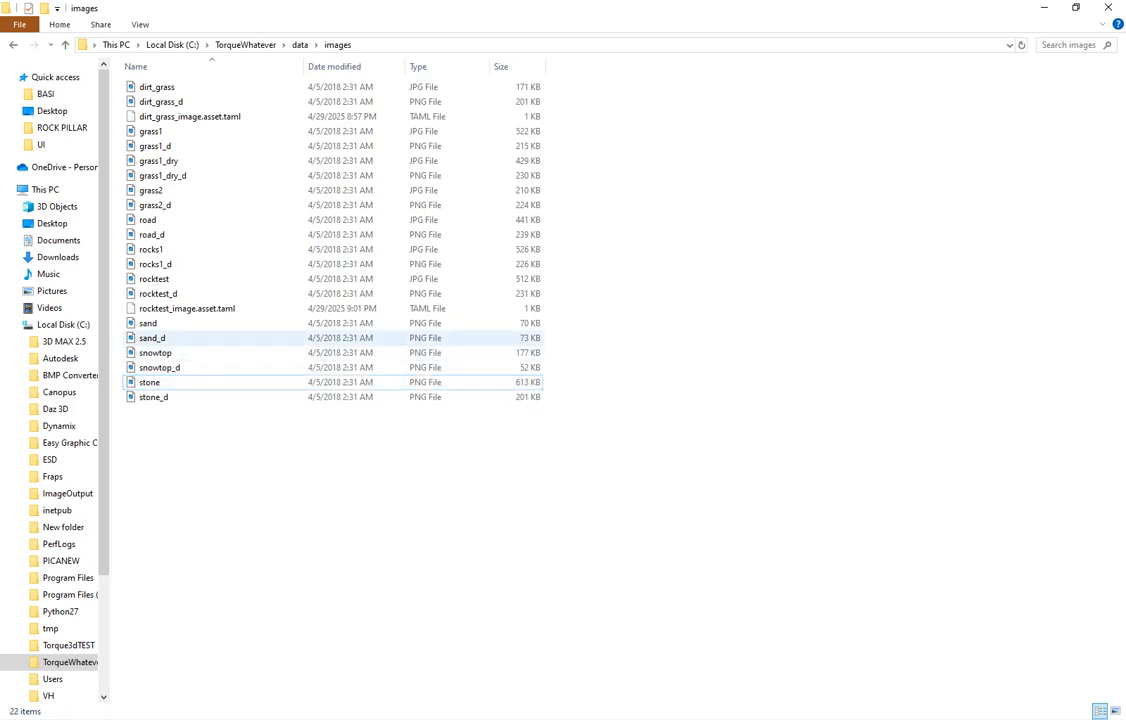
pyautogui.click(187, 308)
pyautogui.press('Delete')
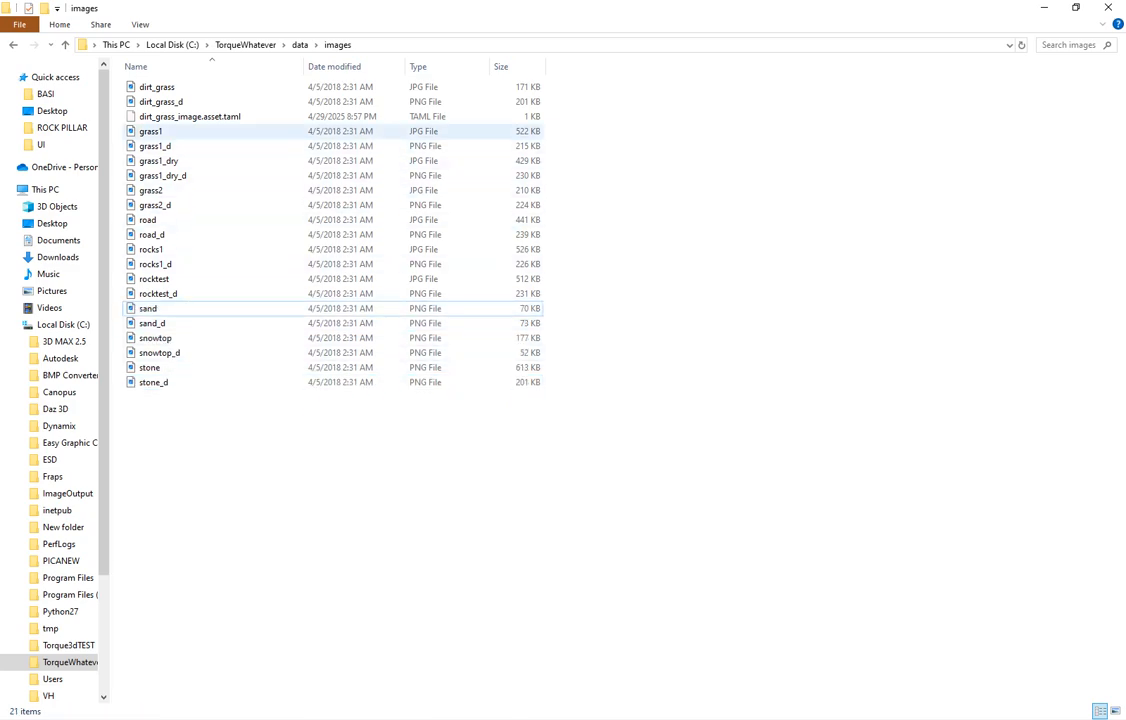
pyautogui.click(190, 116)
pyautogui.press('Delete')
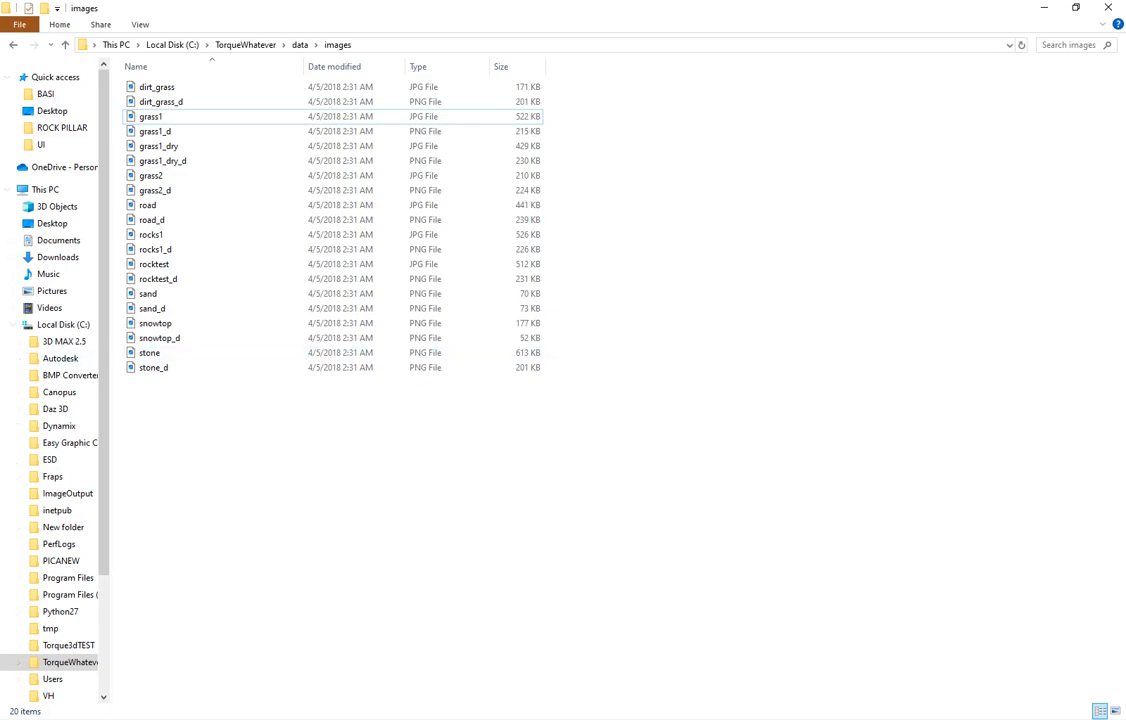
# Switch back to Torque3D, open the GroundPlane's material in the Material Editor and bring up the Asset Browser for its diffuse map
pyautogui.hotkey('alt', 'Tab')
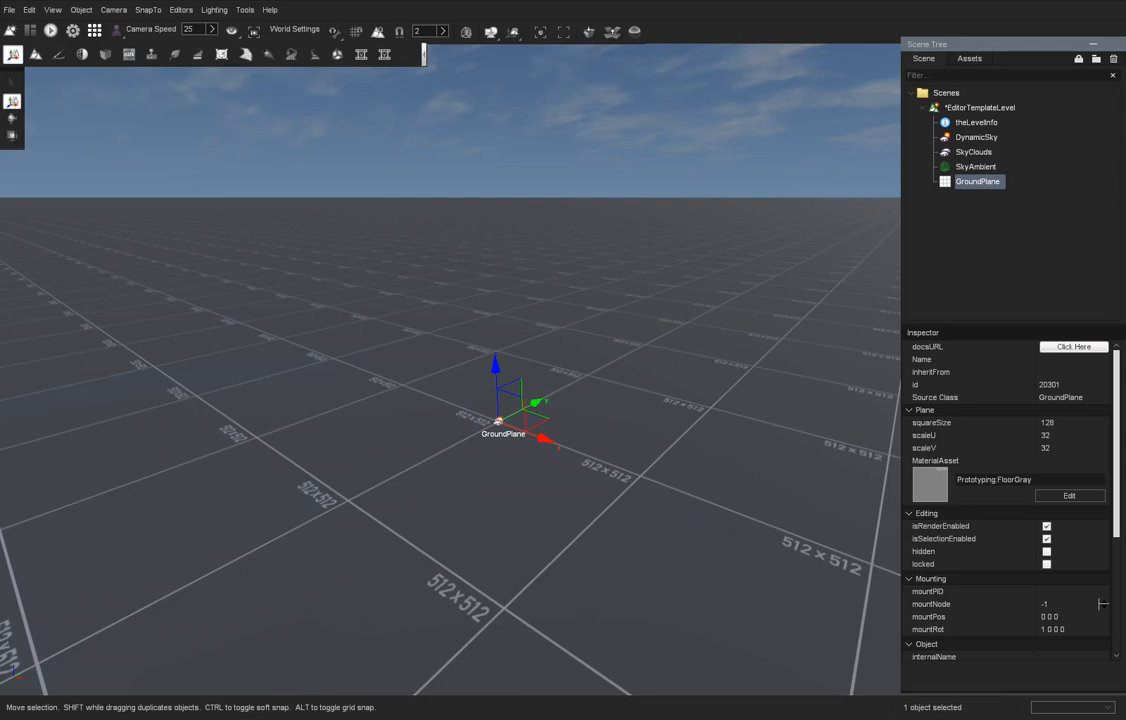
pyautogui.press('F2')
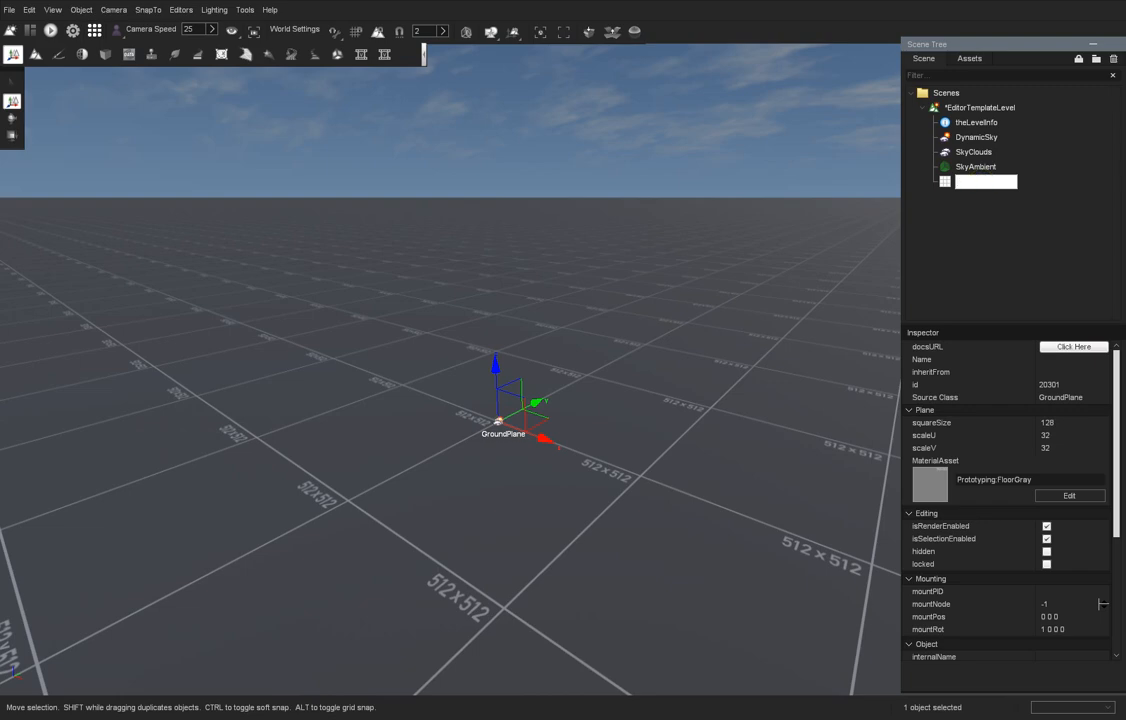
pyautogui.press('Escape')
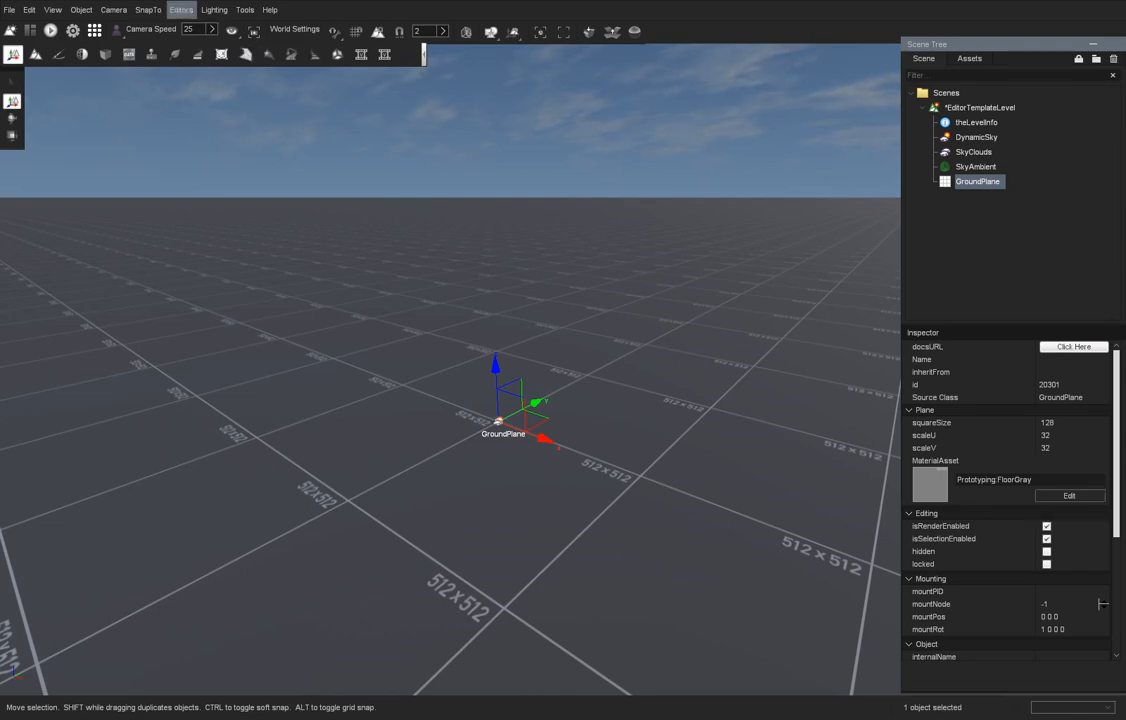
pyautogui.click(186, 11)
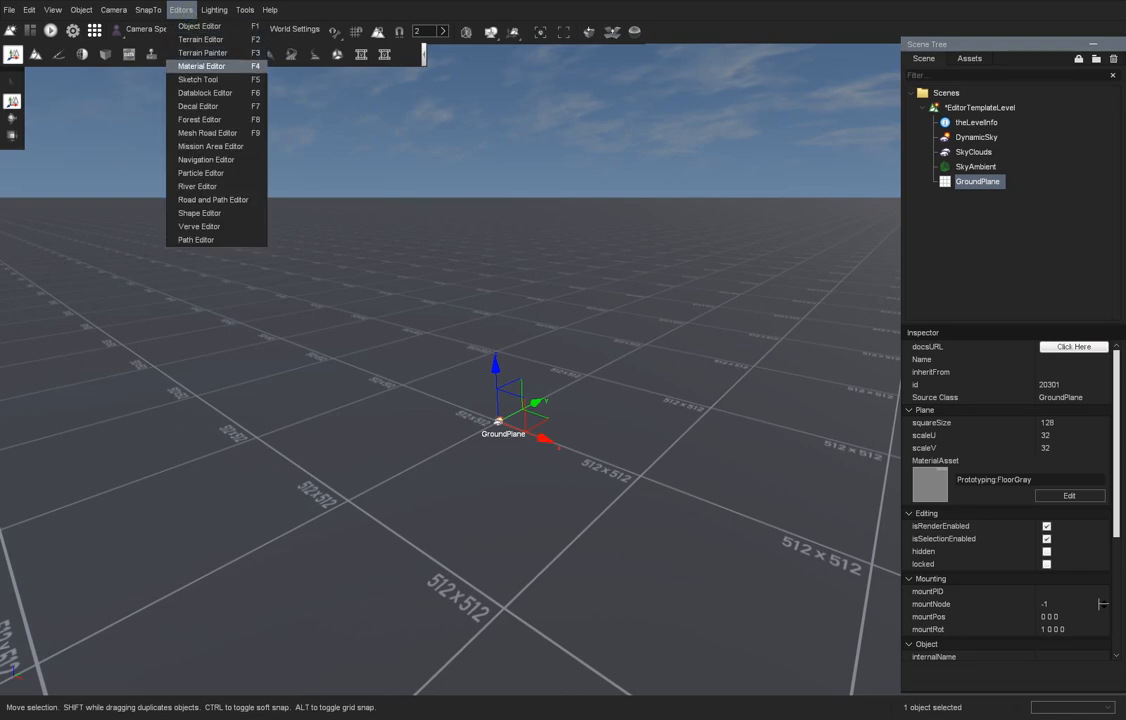
pyautogui.click(201, 66)
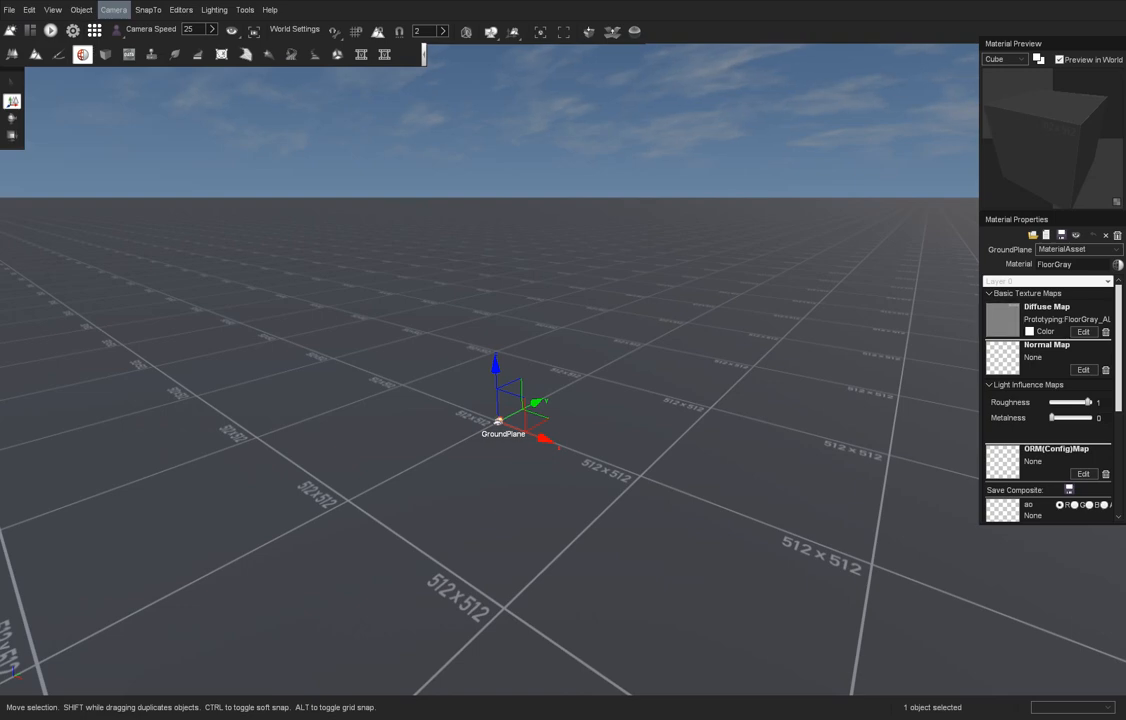
pyautogui.click(1004, 318)
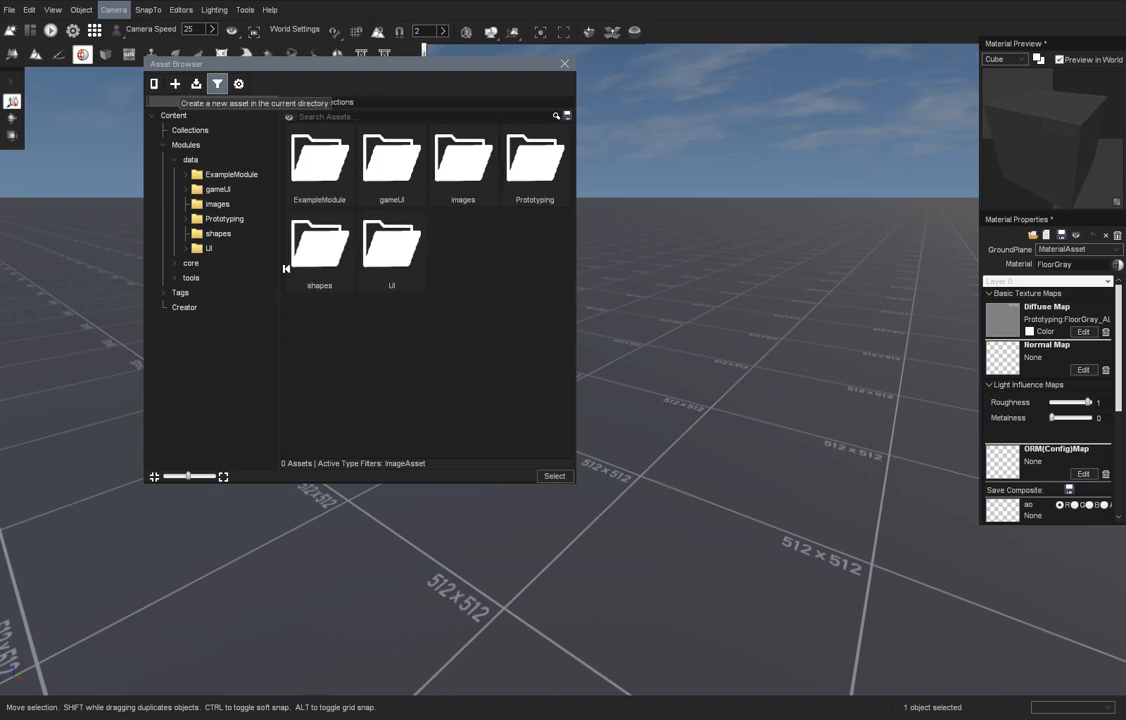
# Create a terrain material asset named grass with UI as its target module
pyautogui.click(175, 84)
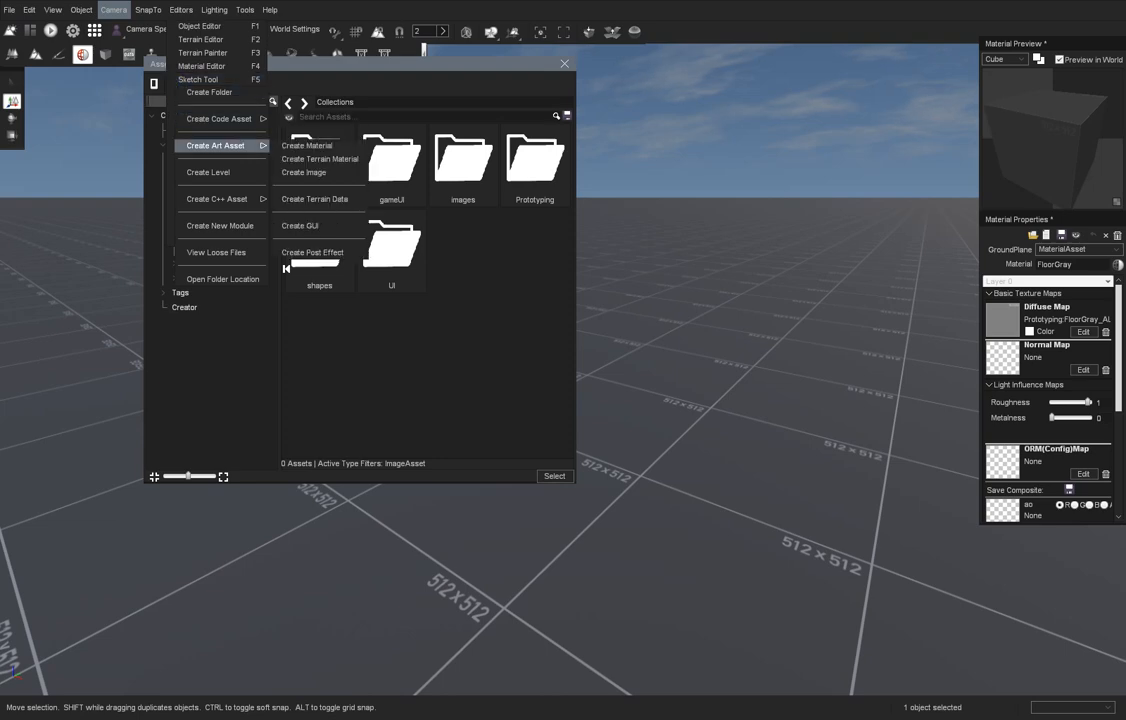
pyautogui.moveTo(215, 145)
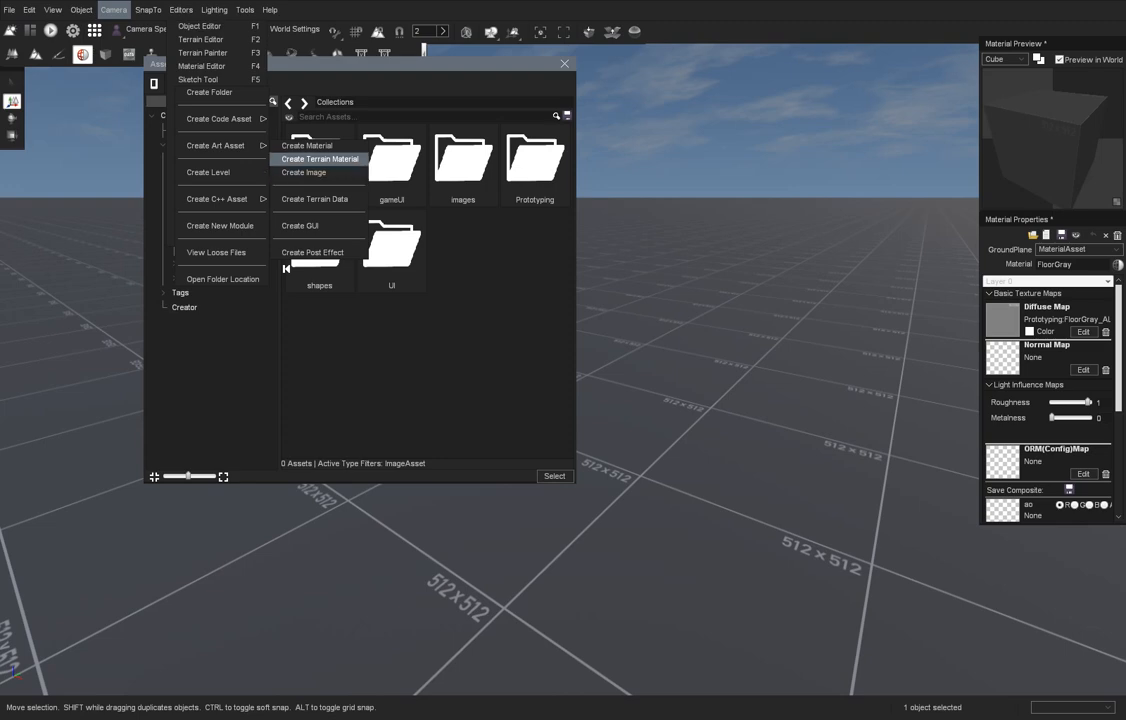
pyautogui.click(319, 159)
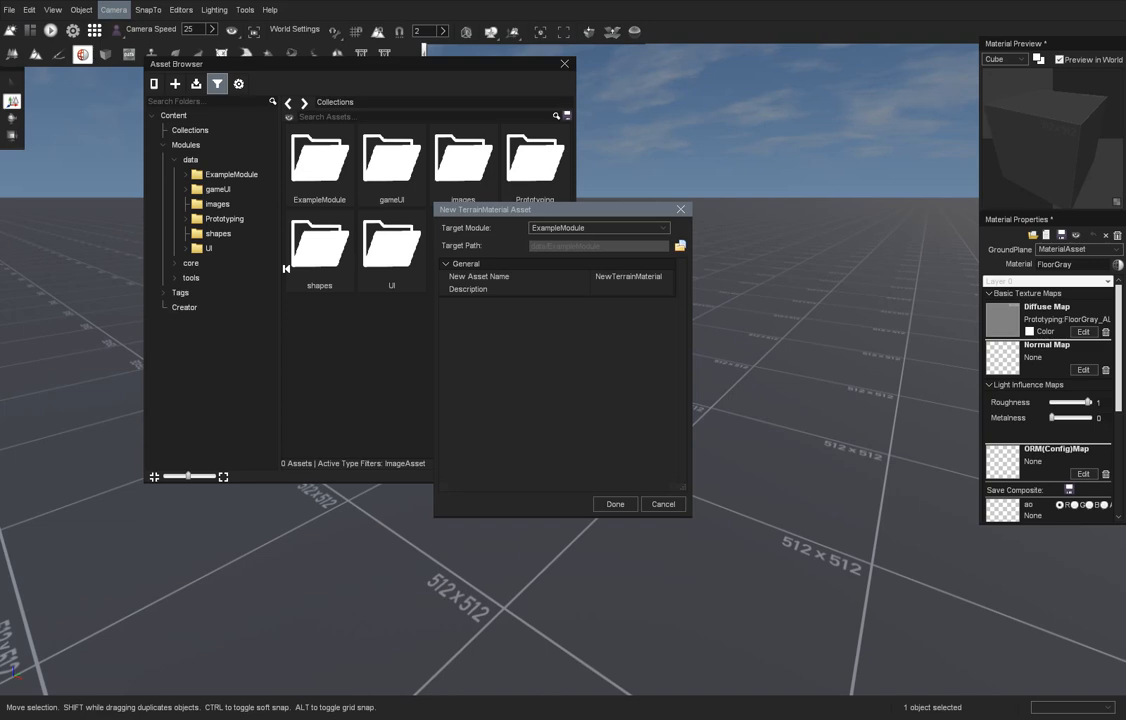
pyautogui.click(597, 228)
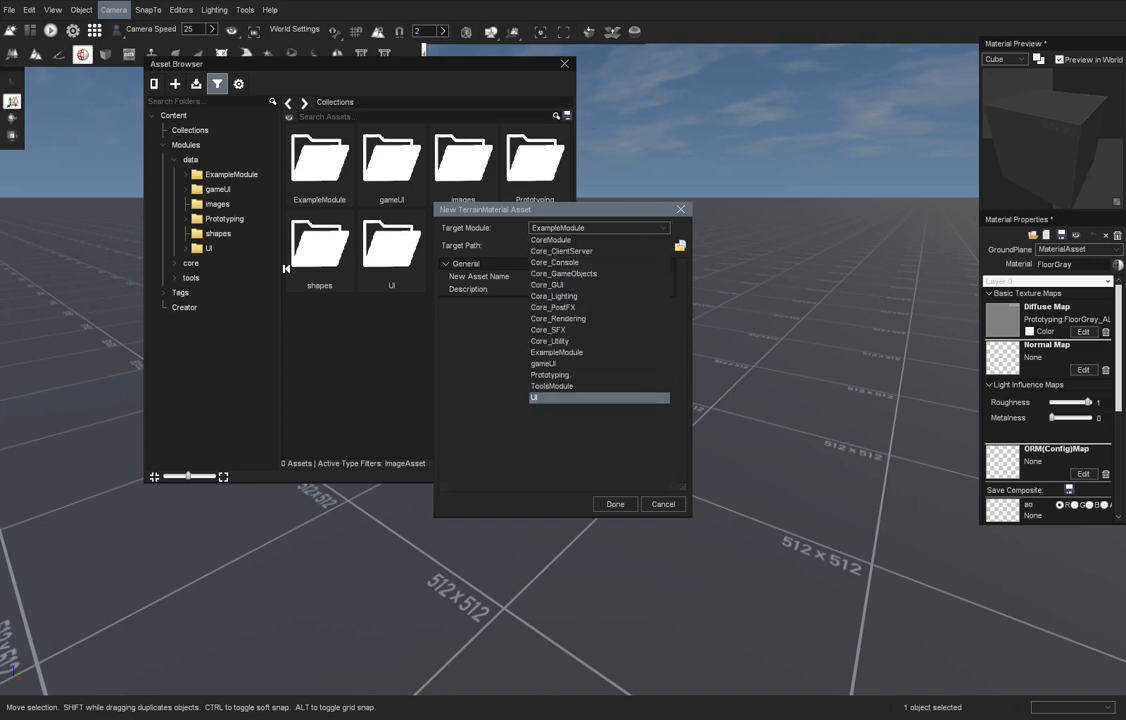
pyautogui.click(560, 397)
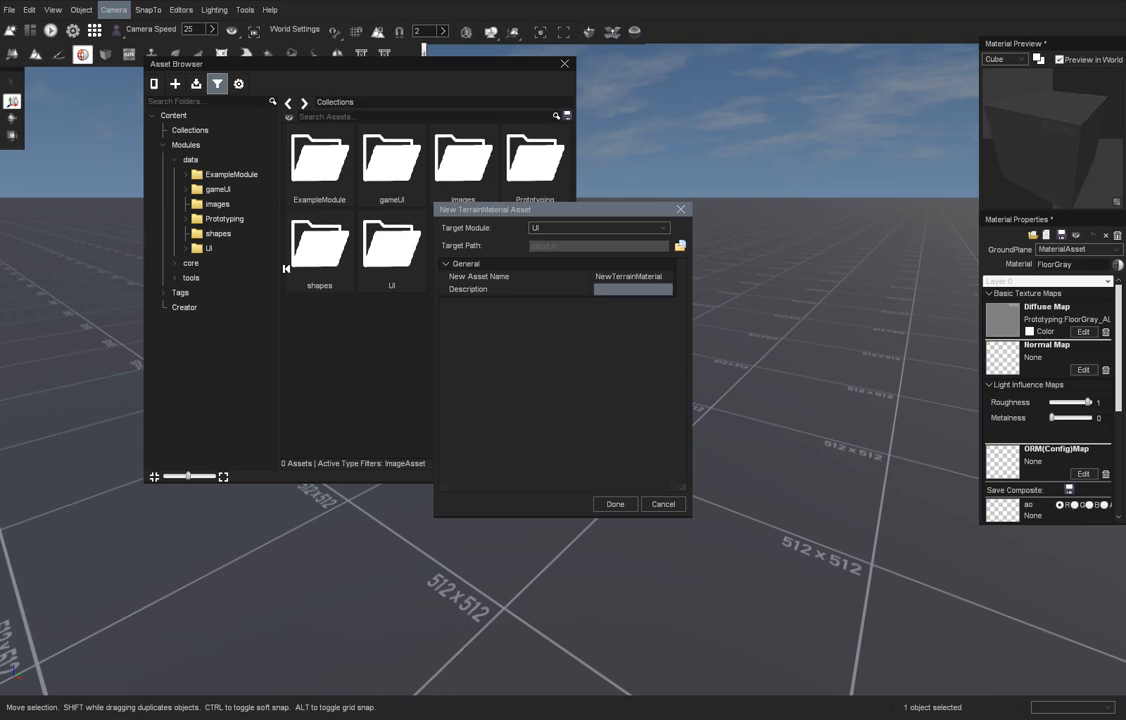
pyautogui.click(646, 276)
pyautogui.moveTo(665, 276); pyautogui.dragTo(594, 275)
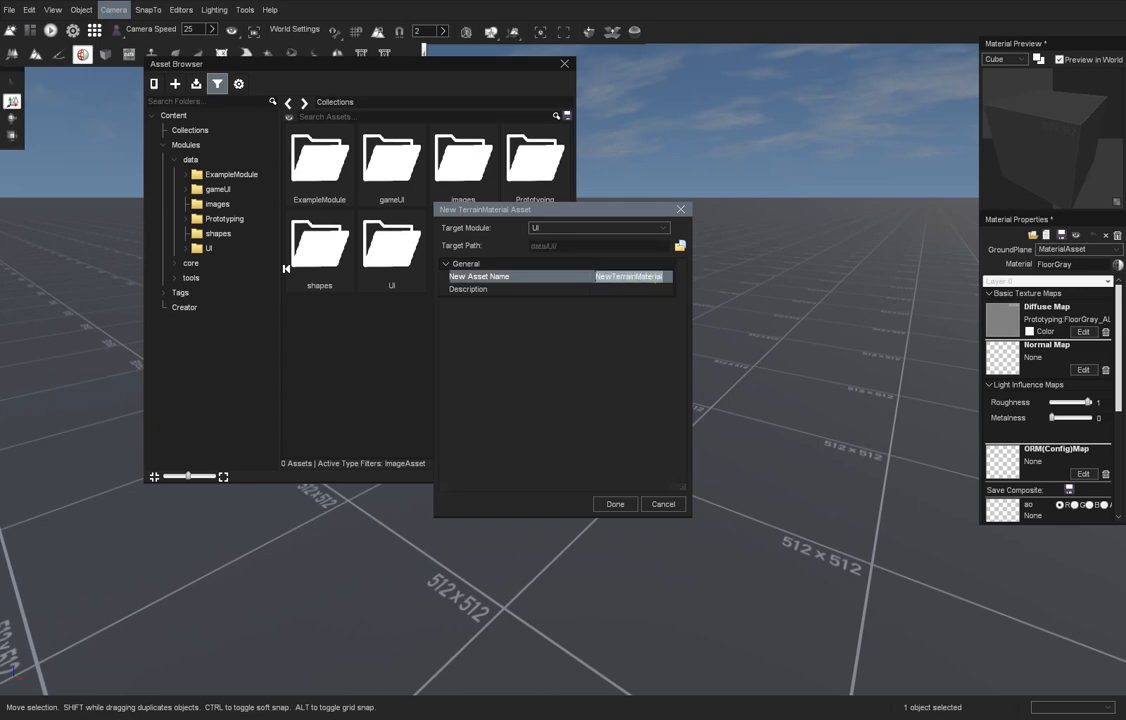
pyautogui.write('grass')
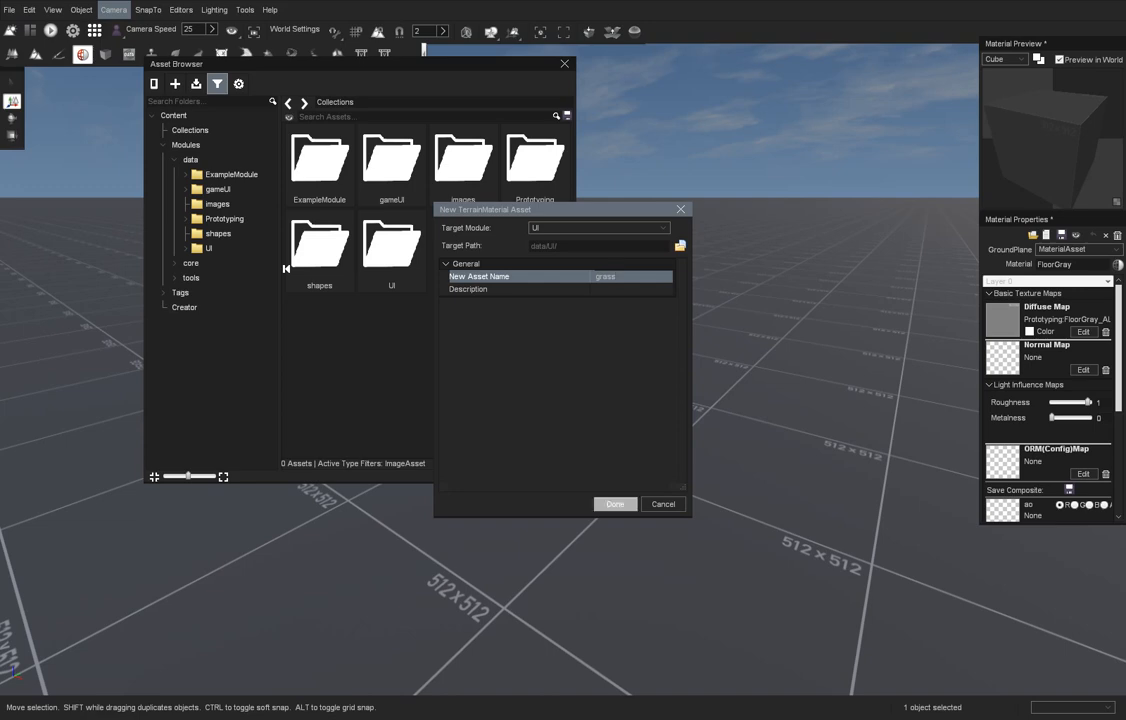
pyautogui.click(615, 503)
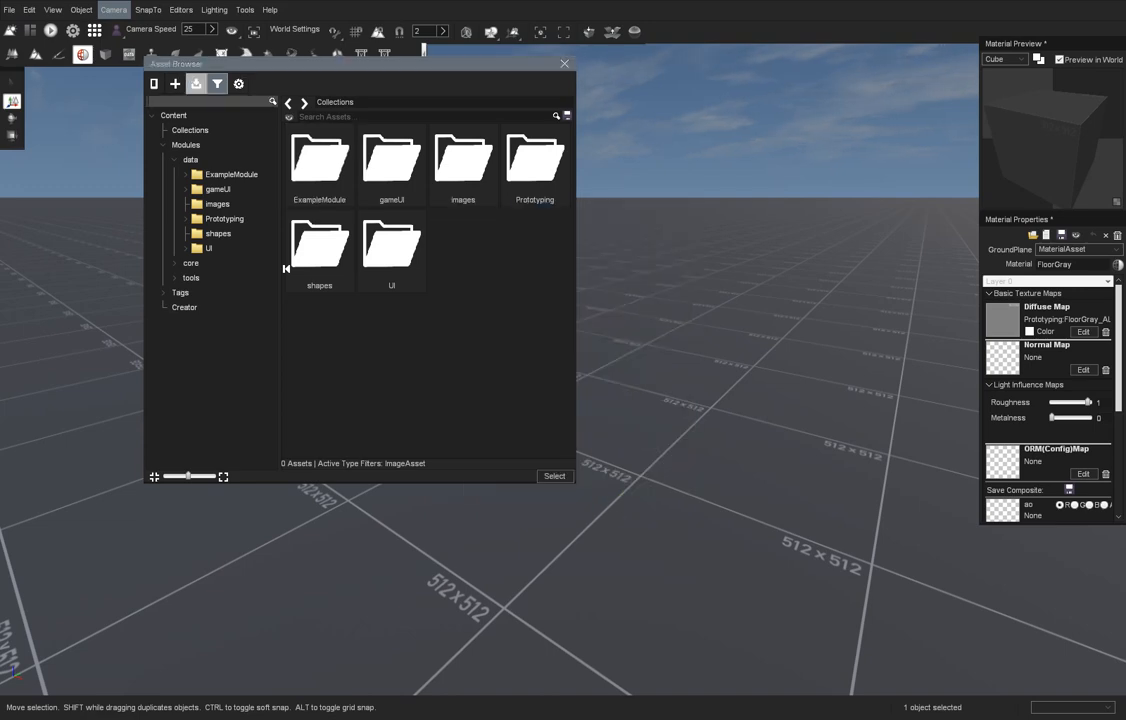
# Choose dirt_grass.jpg from the TorqueWhatever\data\images folder for asset import and try to import it without a target module
pyautogui.click(196, 84)
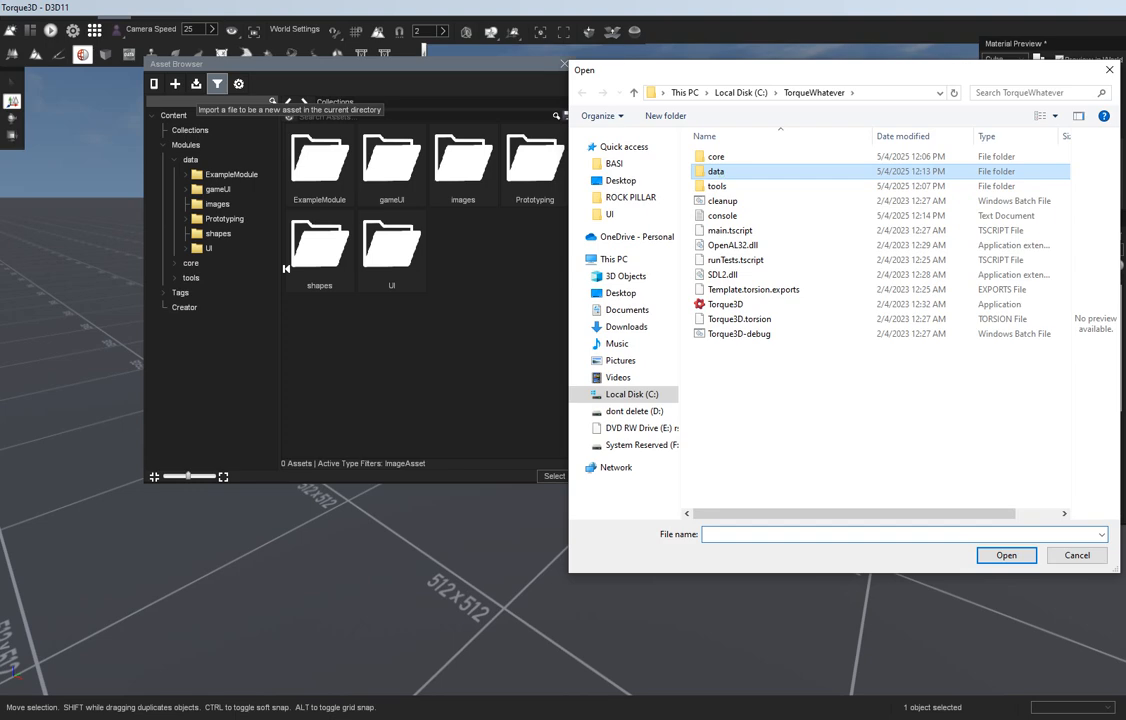
pyautogui.doubleClick(716, 171)
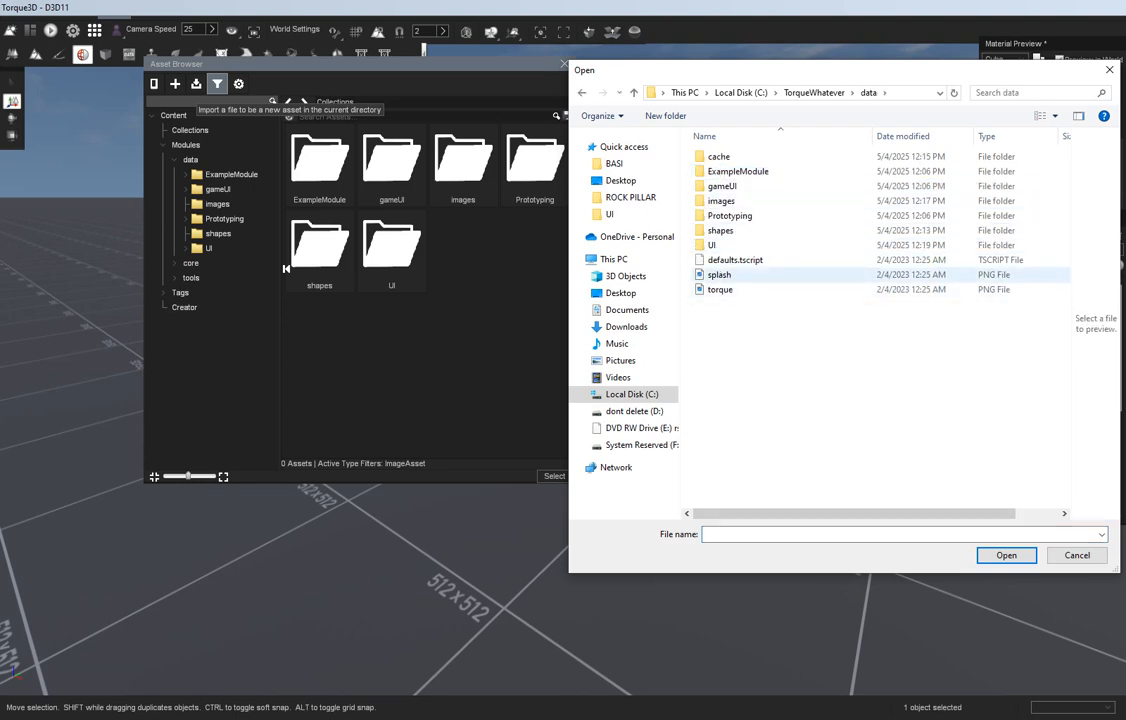
pyautogui.doubleClick(721, 200)
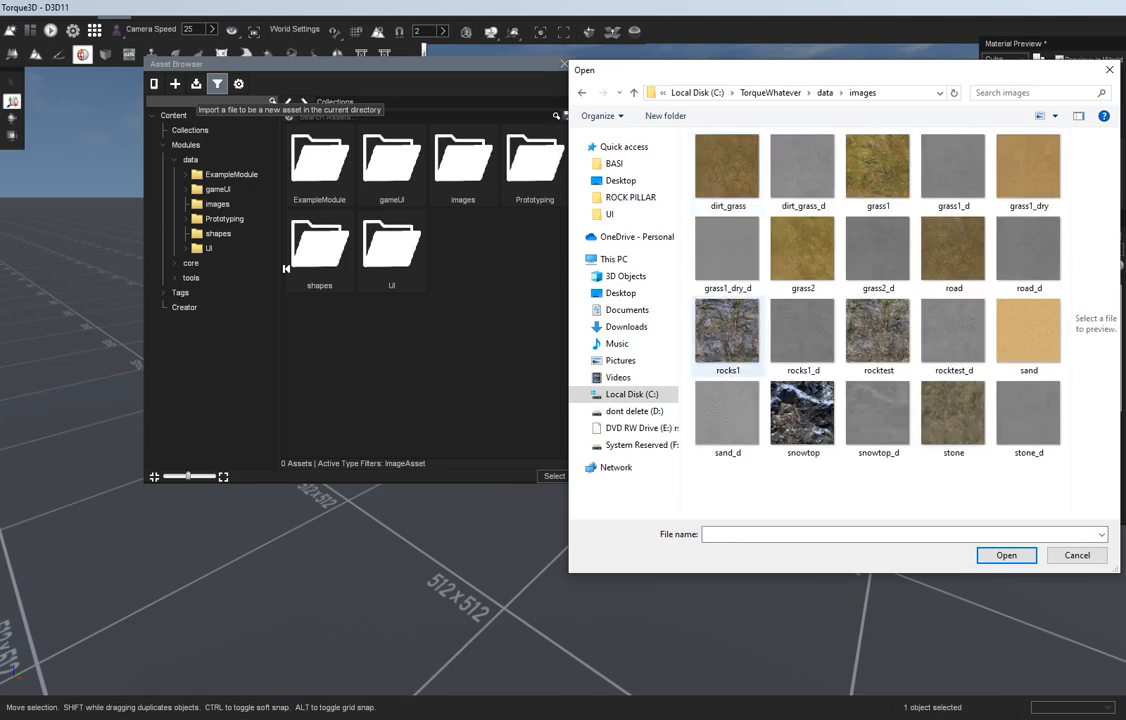
pyautogui.doubleClick(727, 167)
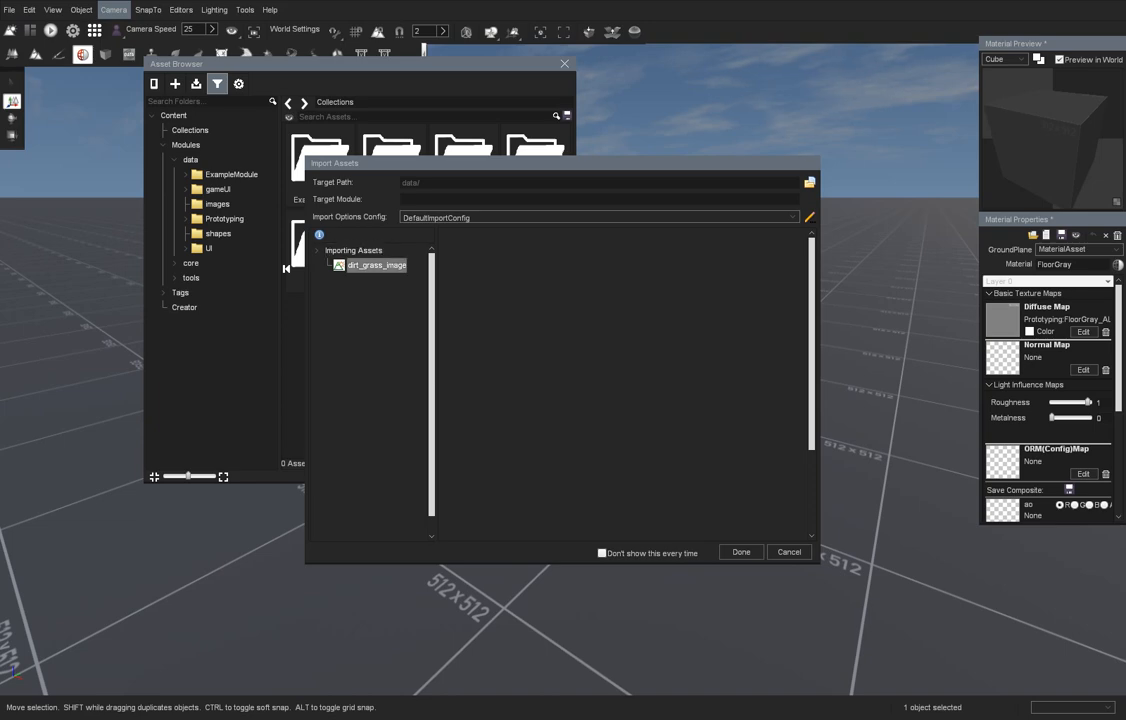
pyautogui.click(376, 265)
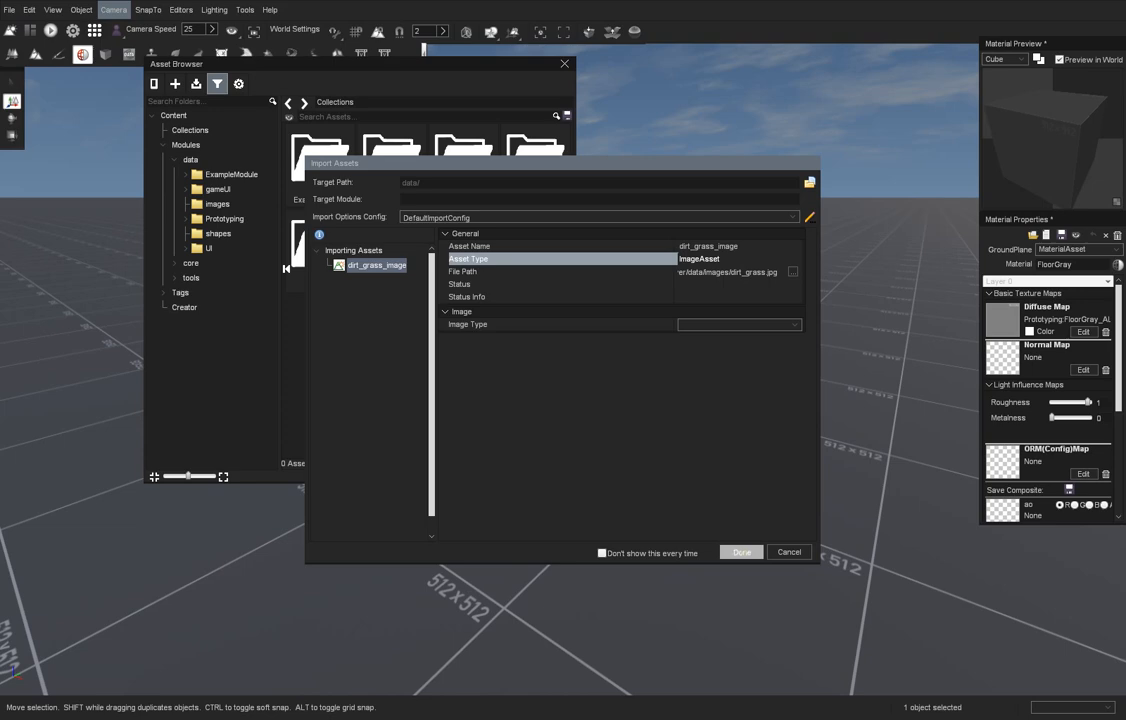
pyautogui.click(741, 552)
pyautogui.click(563, 381)
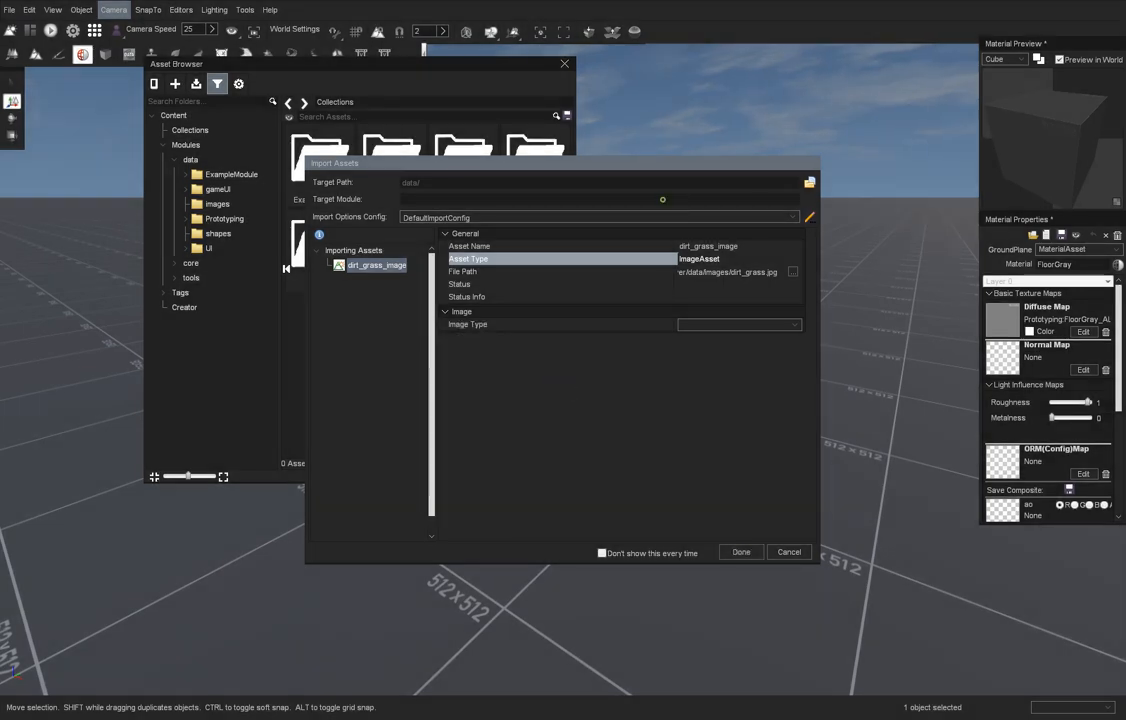
# Set the import target path to data/UI and complete the import of dirt_grass_image
pyautogui.click(809, 182)
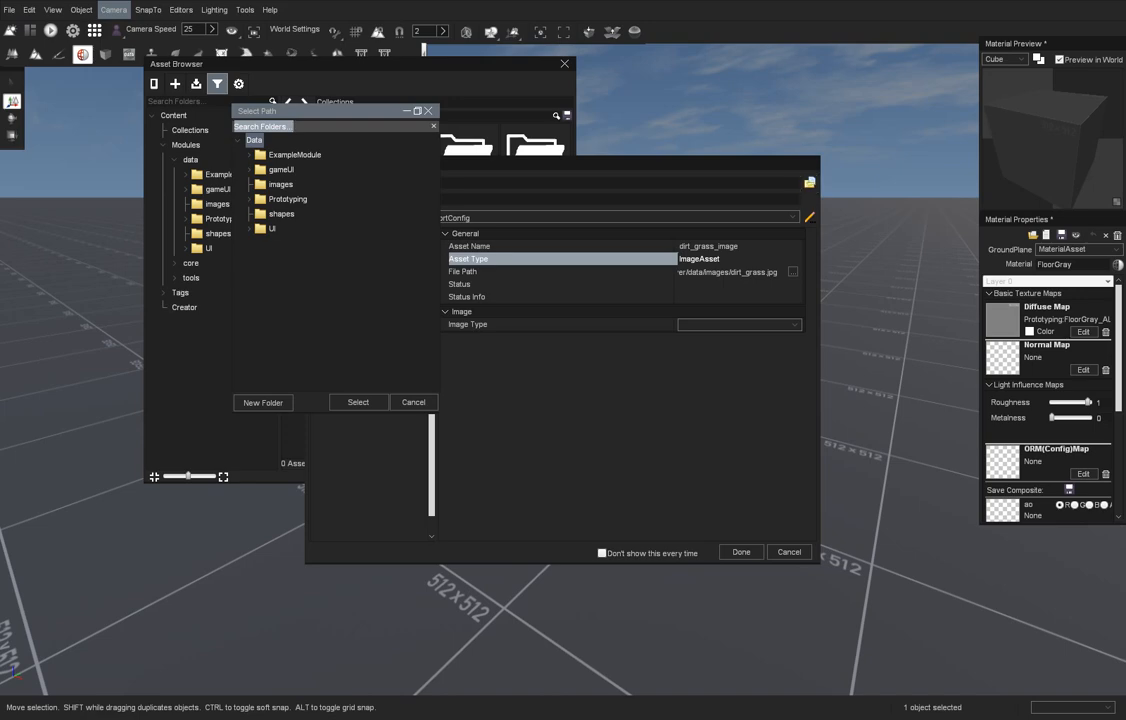
pyautogui.click(271, 228)
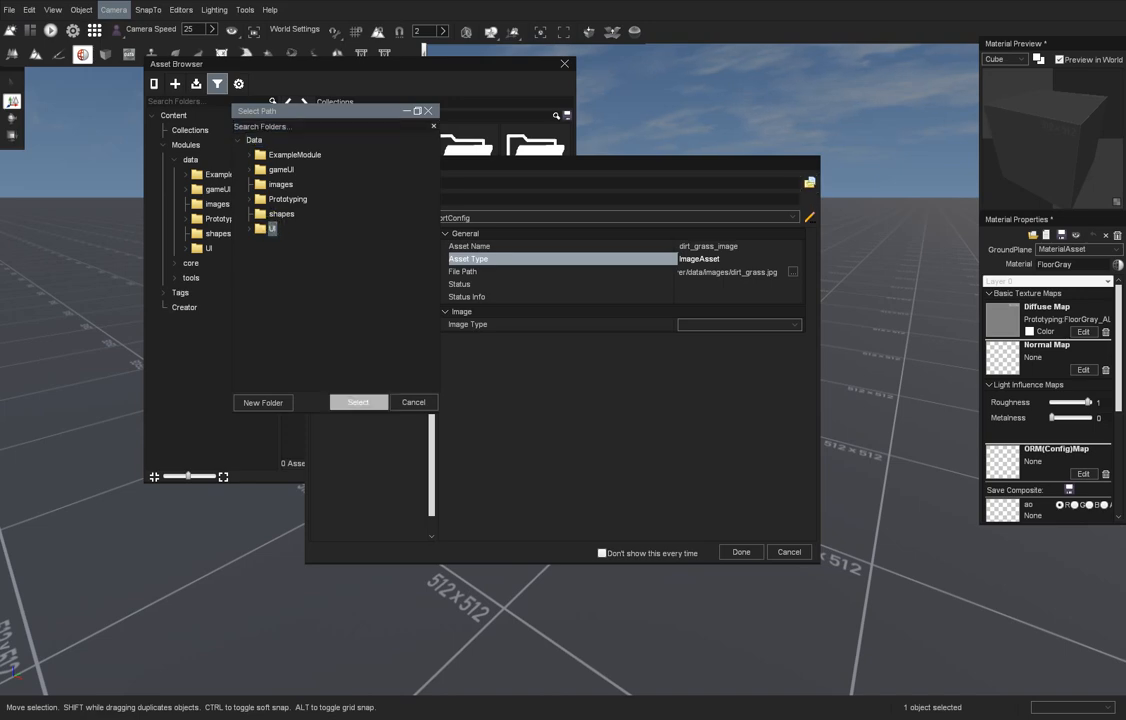
pyautogui.click(352, 402)
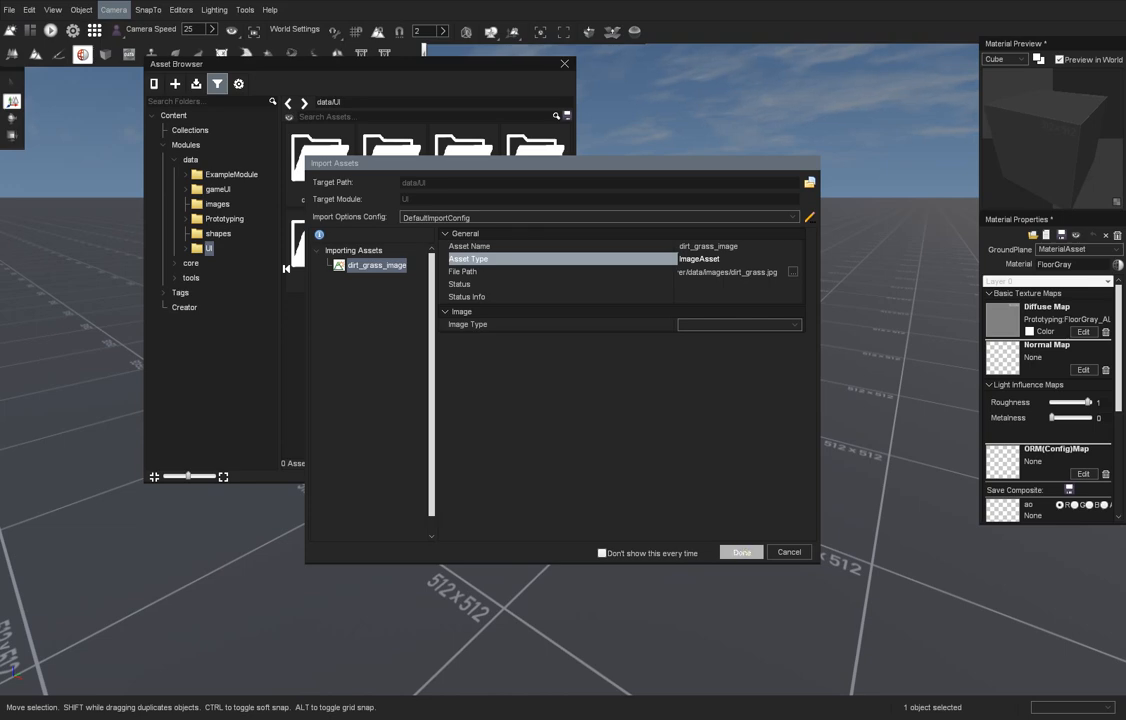
pyautogui.click(741, 552)
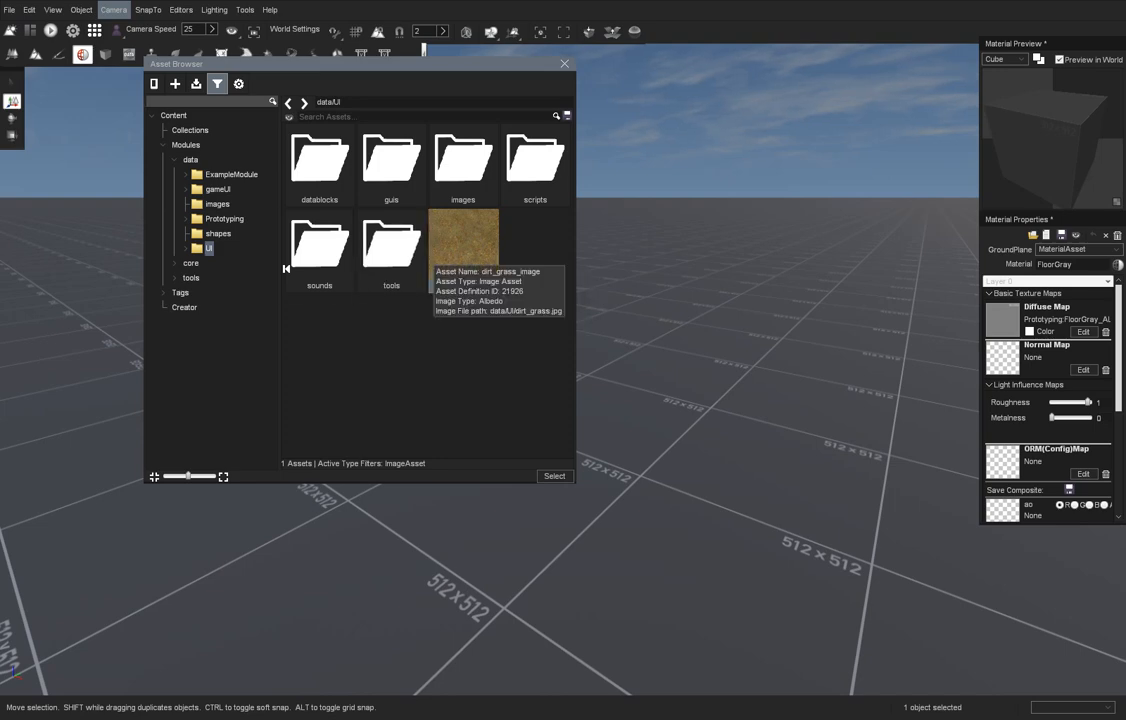
# Assign dirt_grass_image as the diffuse map of the GroundPlane's FloorGray material and check the ground's new look
pyautogui.click(1007, 322)
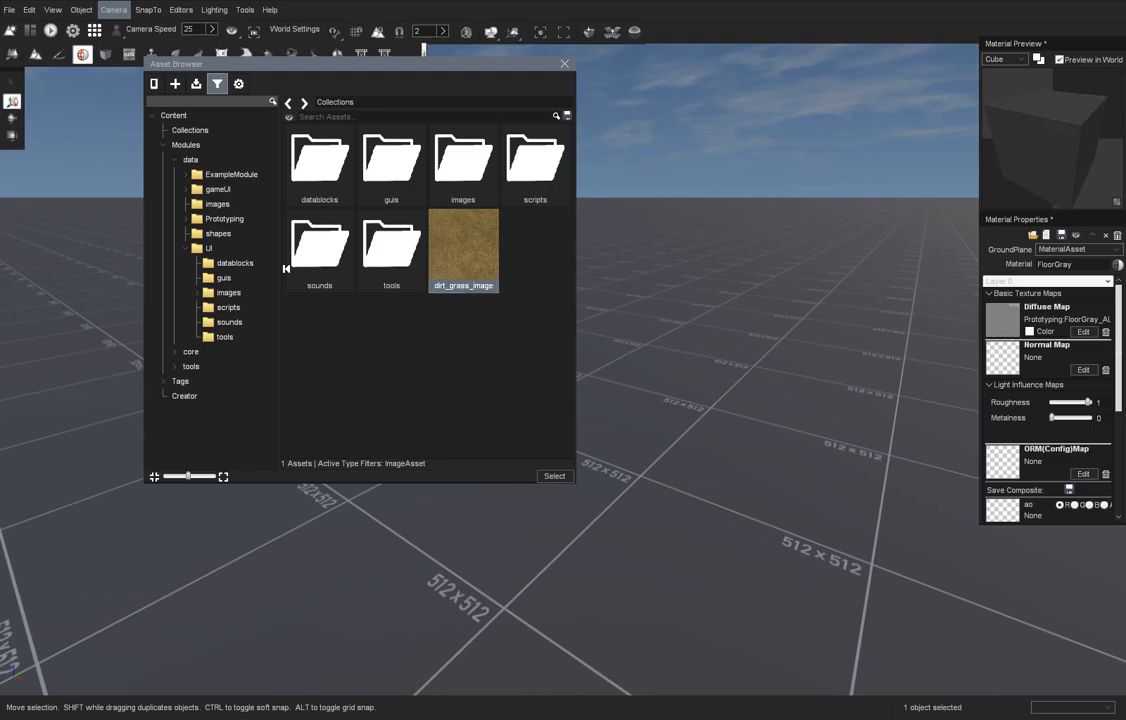
pyautogui.doubleClick(465, 248)
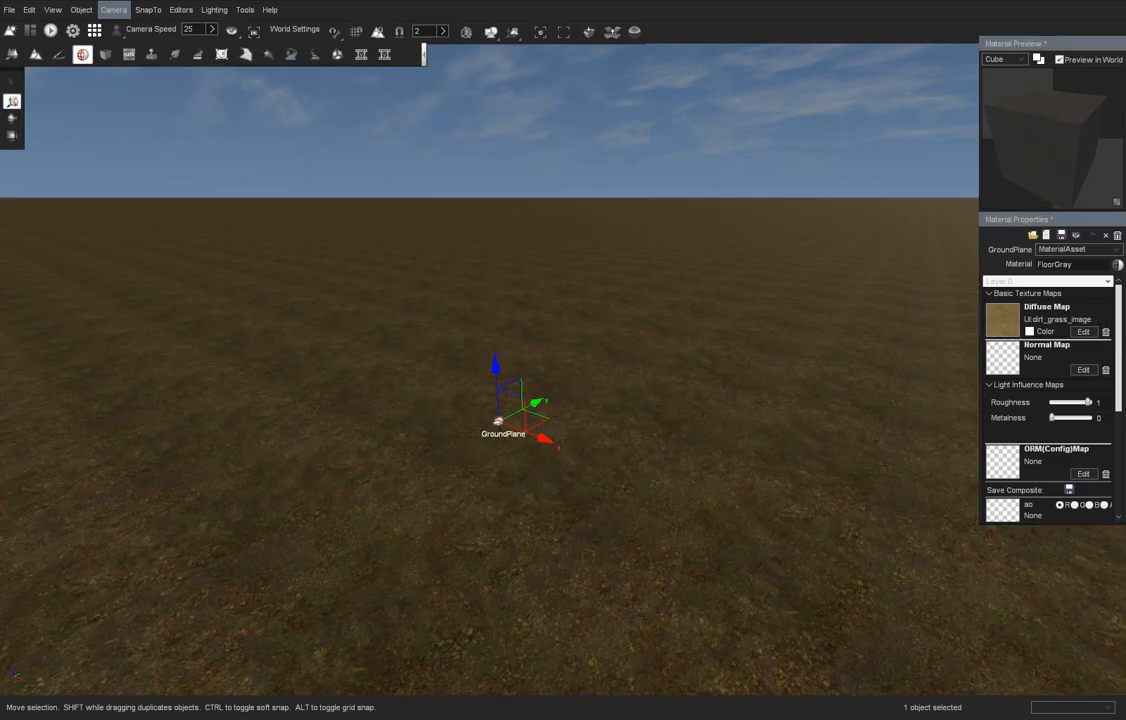
pyautogui.moveTo(560, 400)
pyautogui.mouseDown(button='right')
pyautogui.moveTo(573, 380)
pyautogui.moveTo(680, 325)
pyautogui.moveTo(720, 367)
pyautogui.moveTo(760, 372)
pyautogui.moveTo(680, 385)
pyautogui.moveTo(560, 430)
pyautogui.moveTo(520, 370)
pyautogui.moveTo(525, 385)
pyautogui.moveTo(535, 340)
pyautogui.moveTo(557, 410)
pyautogui.mouseUp(button='right')
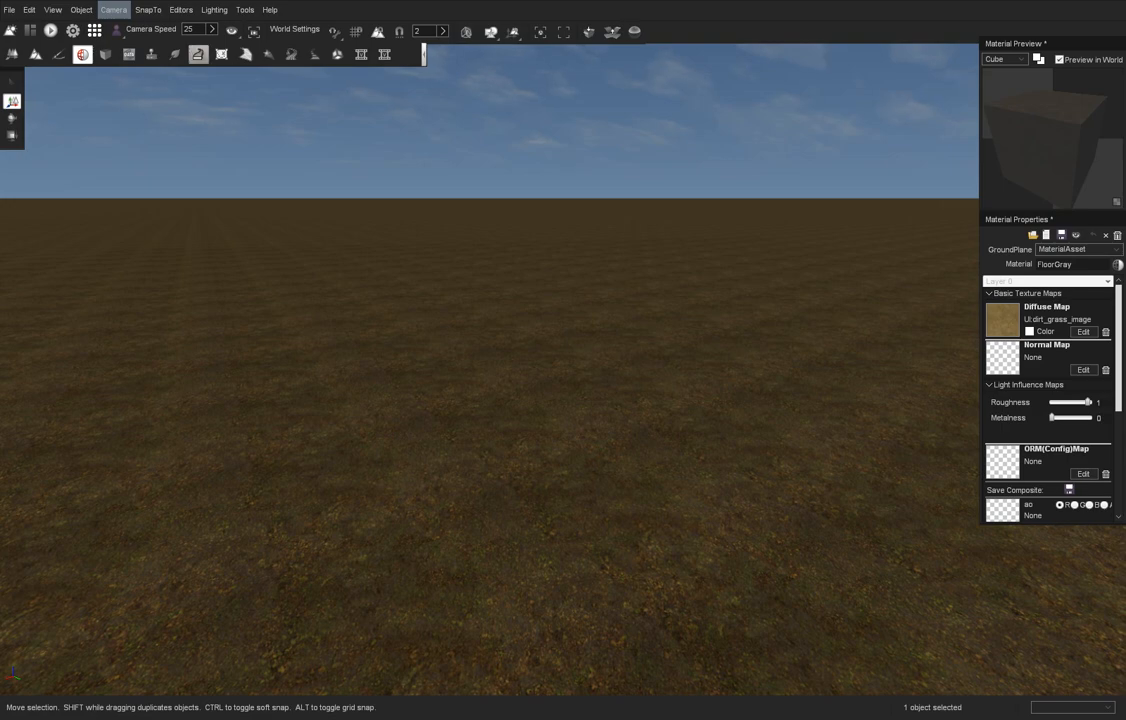
# Reopen the Asset Browser for the diffuse map and examine the UI/images and data/images folders plus the asset editing settings
pyautogui.click(181, 9)
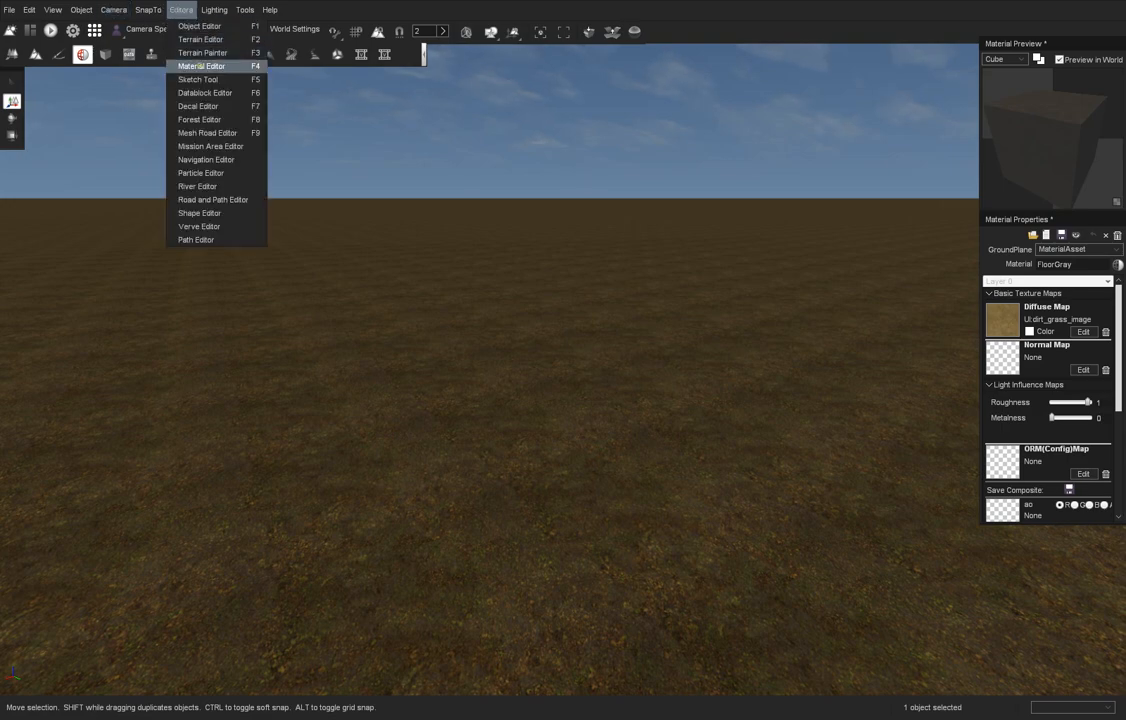
pyautogui.click(201, 66)
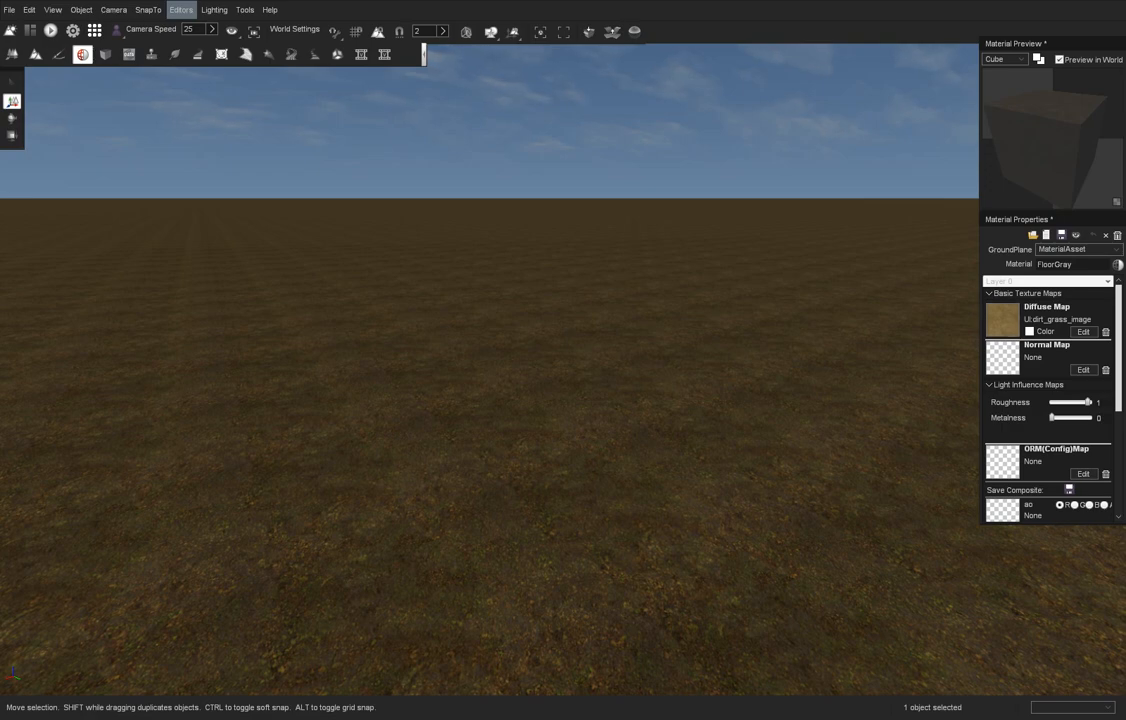
pyautogui.click(1002, 320)
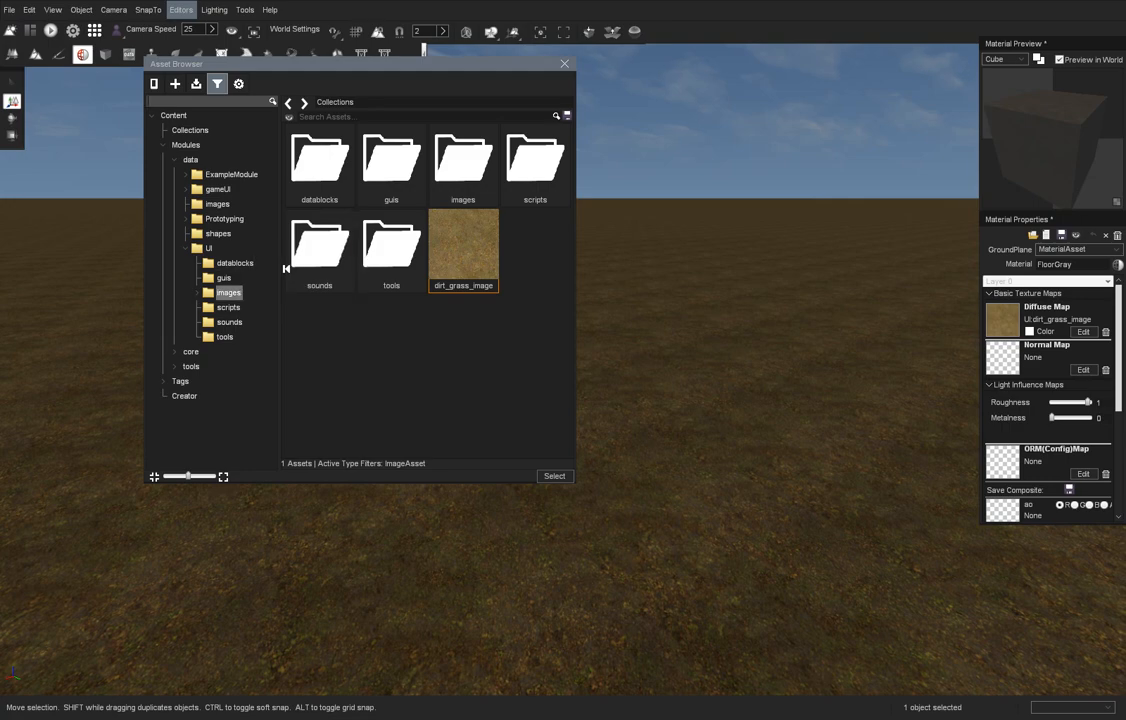
pyautogui.click(228, 292)
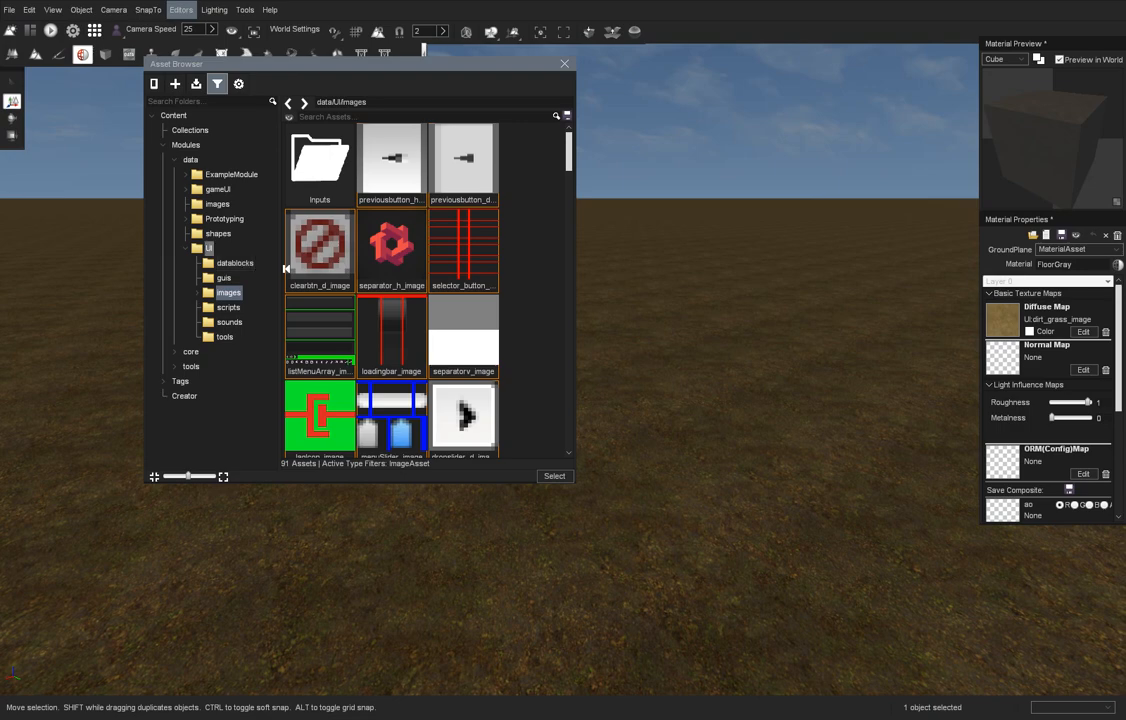
pyautogui.click(186, 248)
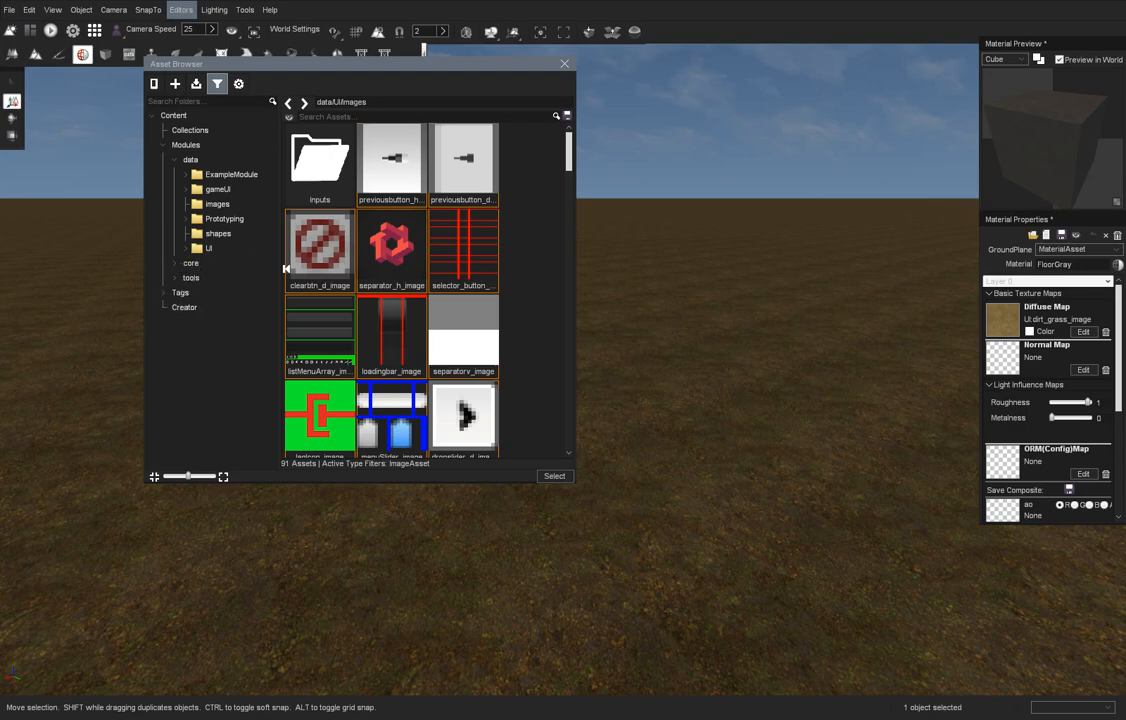
pyautogui.click(217, 204)
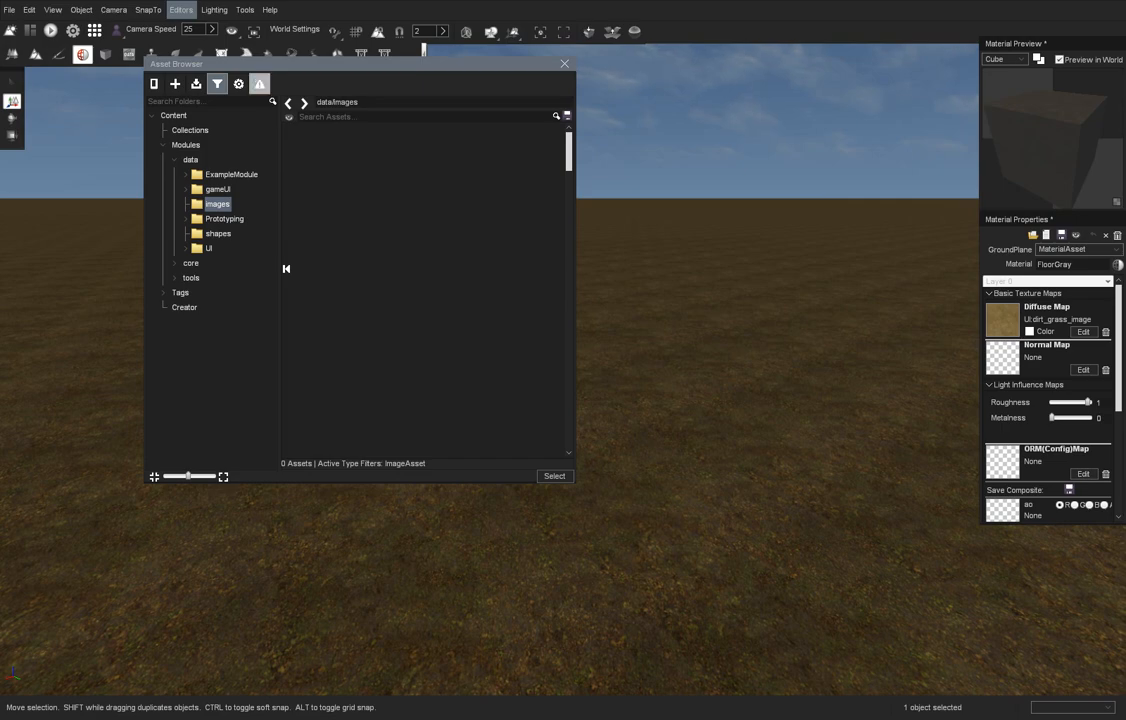
pyautogui.click(238, 83)
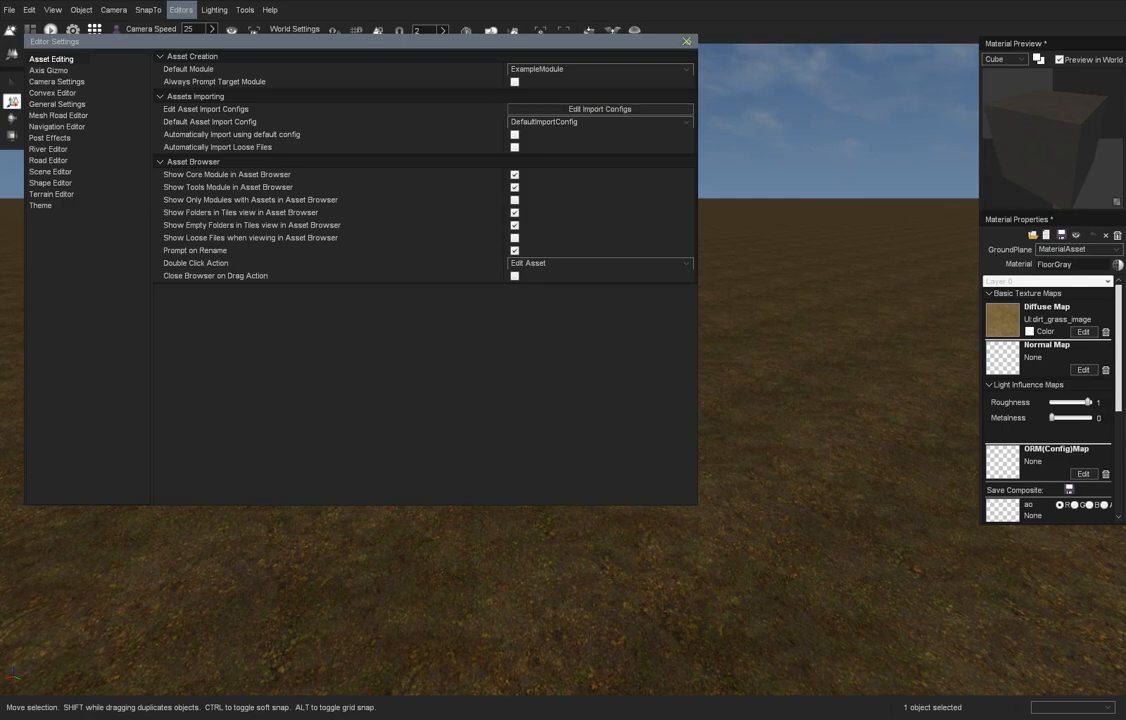
pyautogui.click(686, 41)
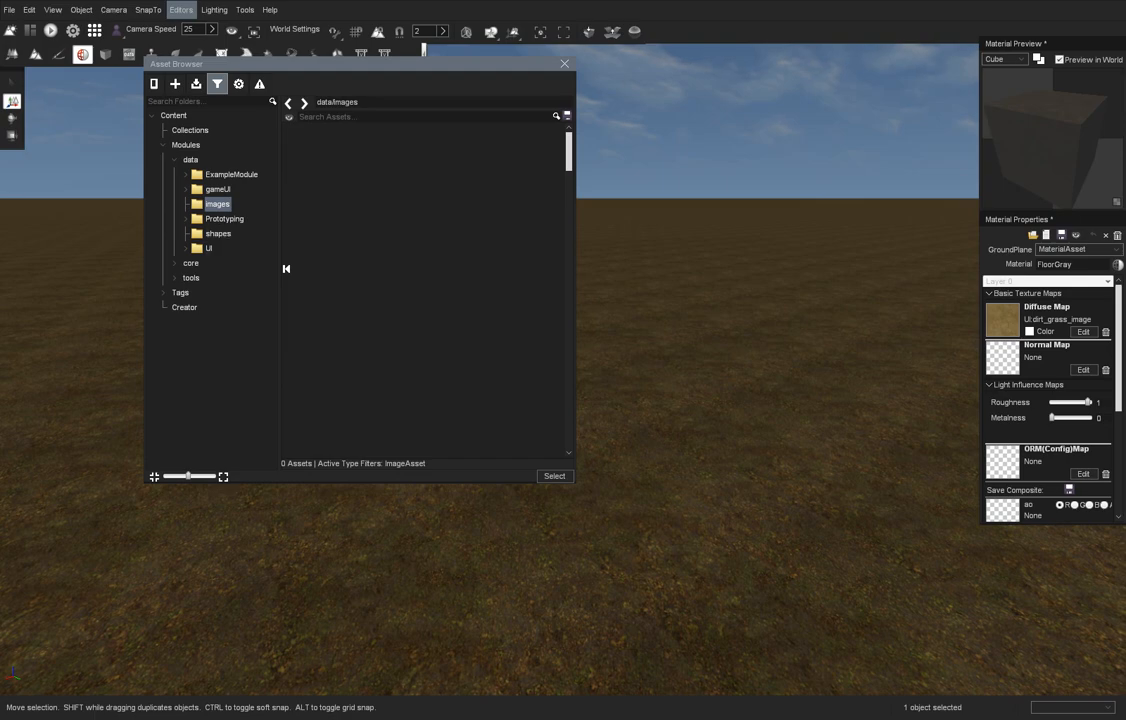
# Compare the image assets in the data/UI, data/images and data/Prototyping/Materials folders
pyautogui.click(209, 248)
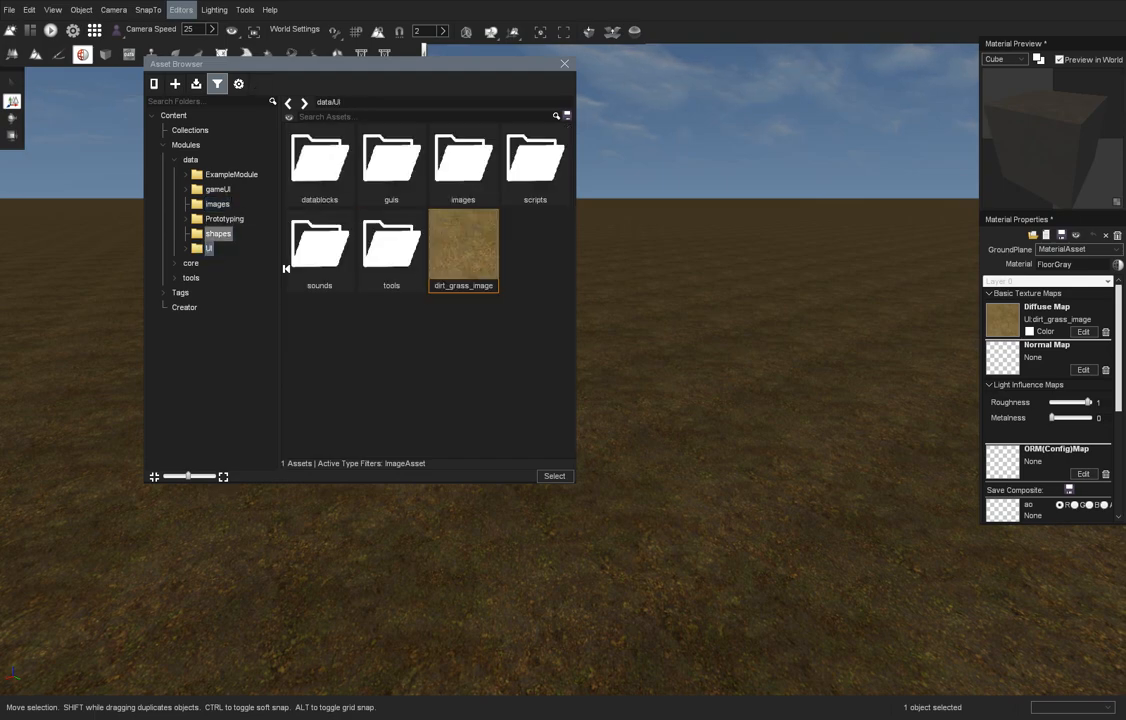
pyautogui.click(217, 204)
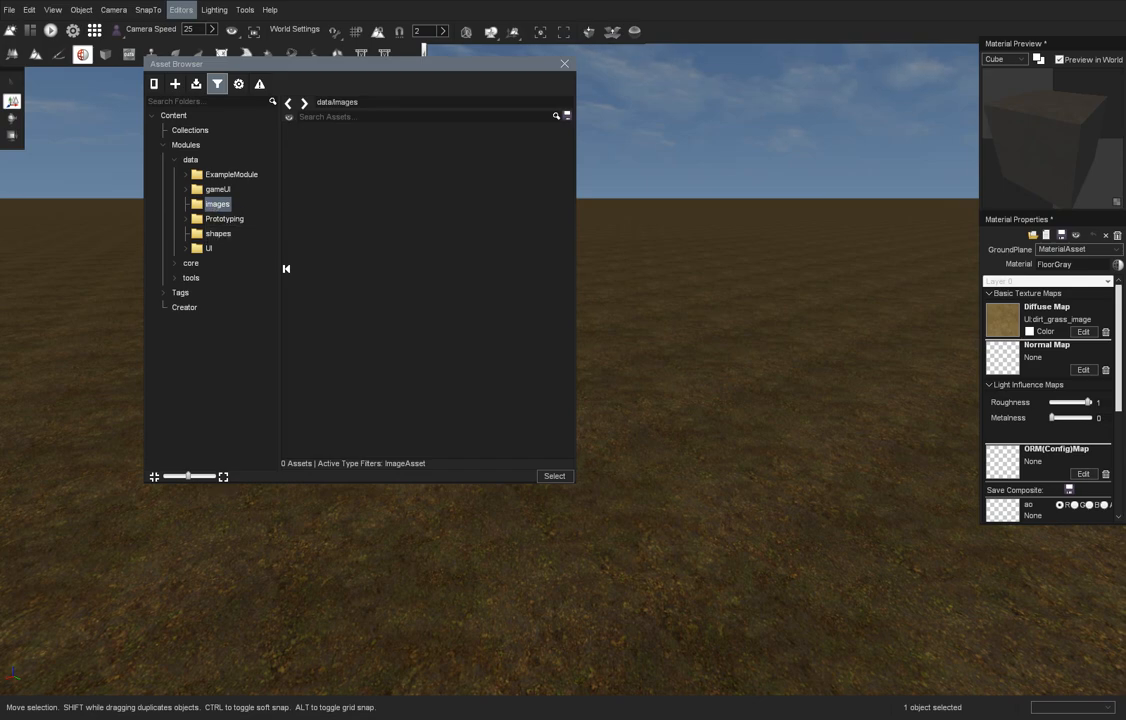
pyautogui.click(222, 218)
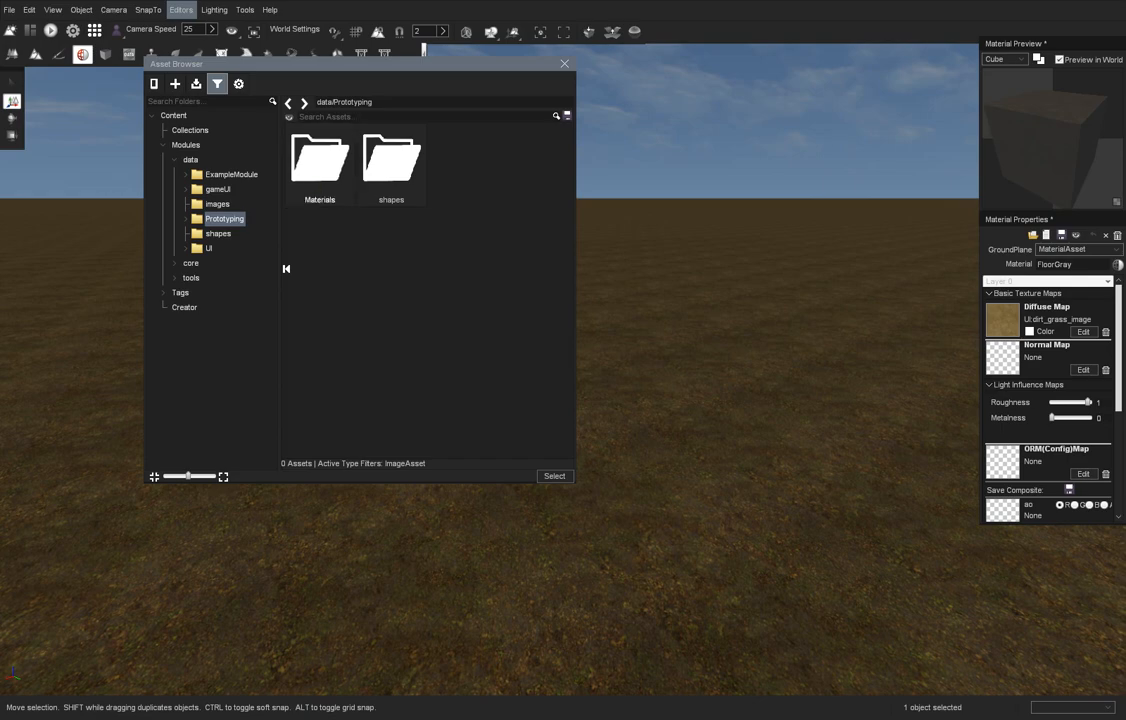
pyautogui.doubleClick(320, 160)
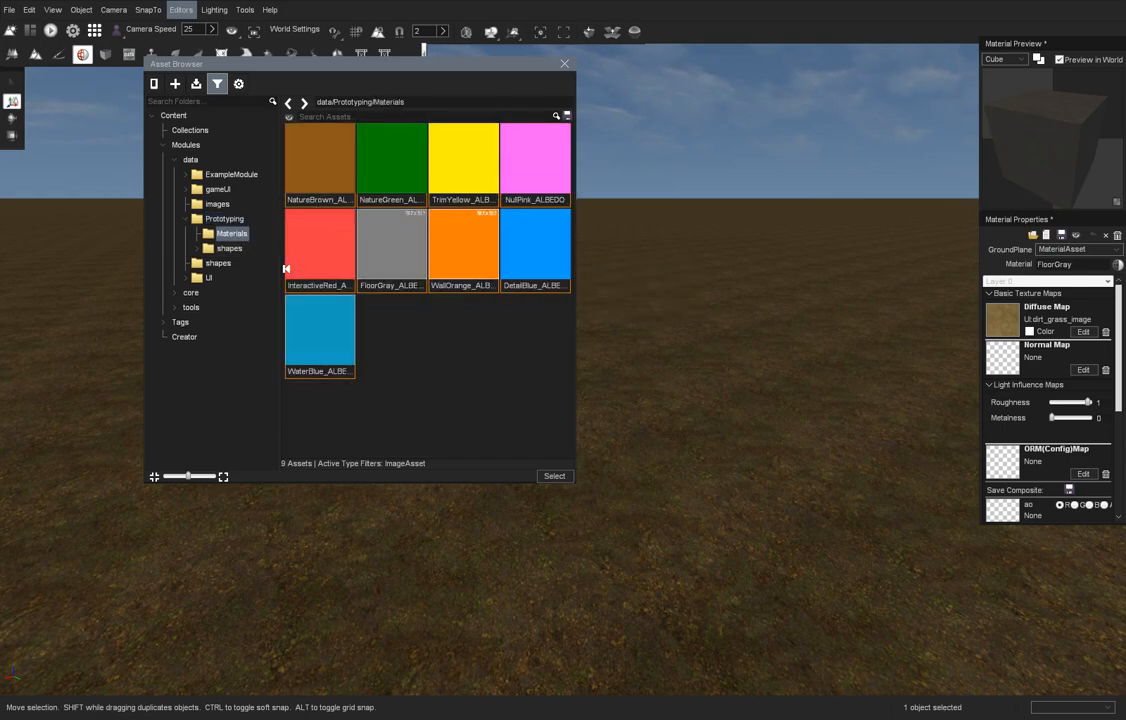
# Try to automatically import the loose files in the data/images folder
pyautogui.click(217, 203)
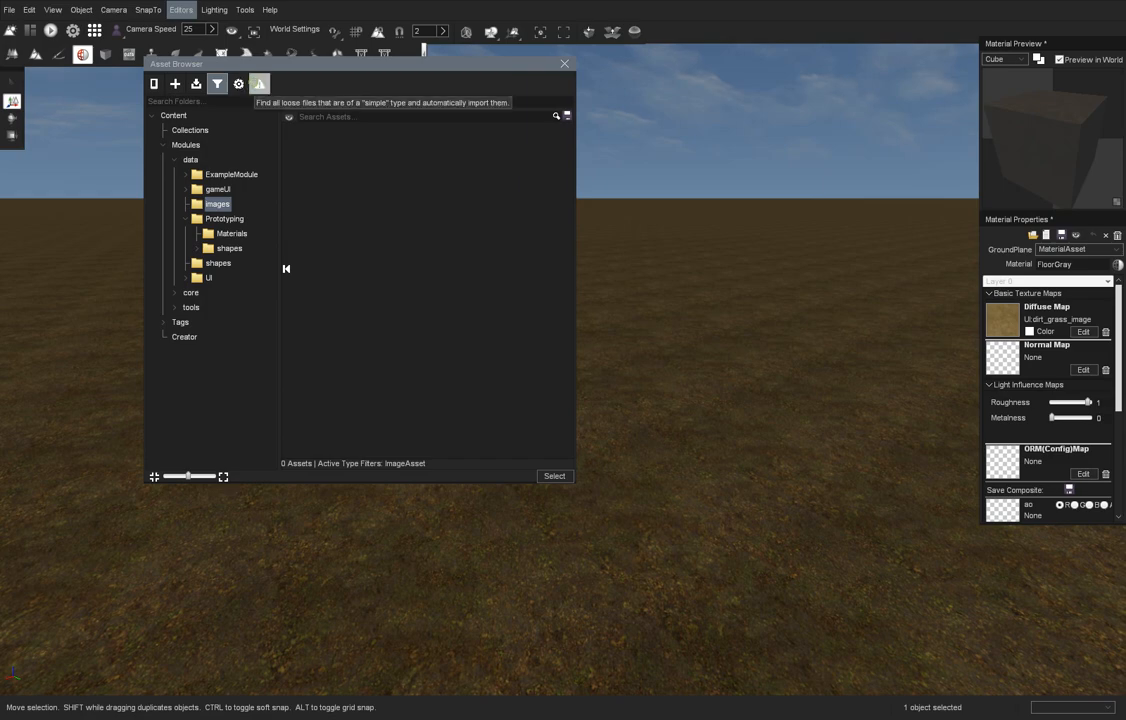
pyautogui.click(259, 83)
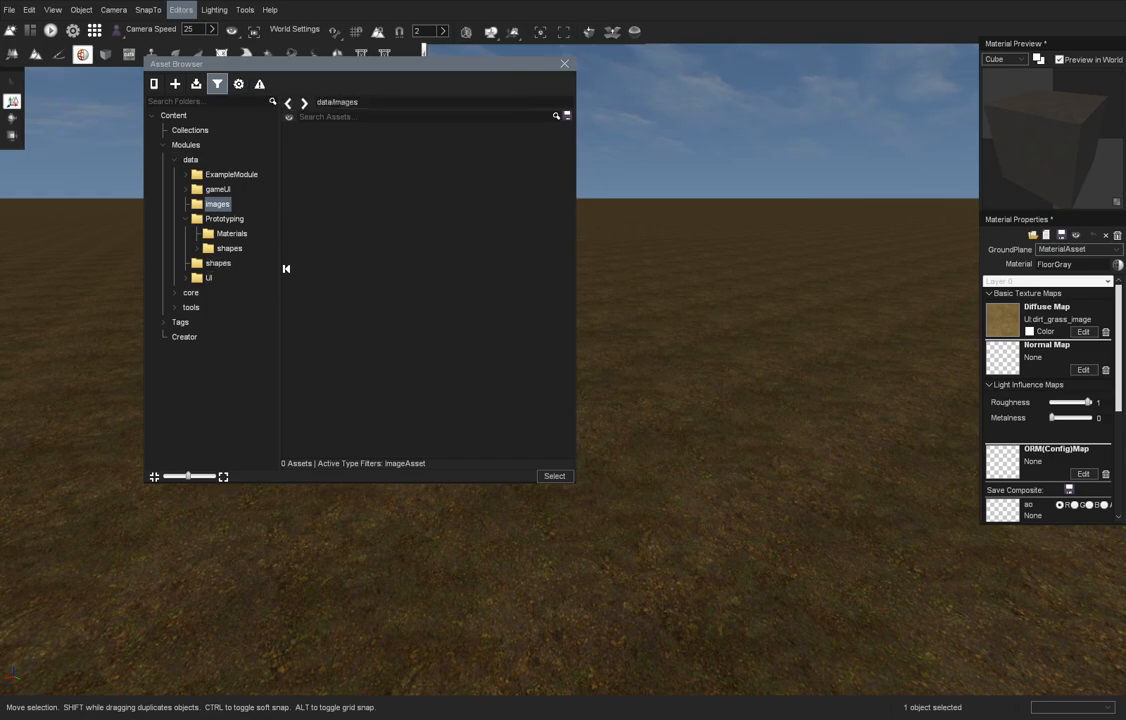
# Create a material asset named newMaterial in the ExampleModule module
pyautogui.click(175, 83)
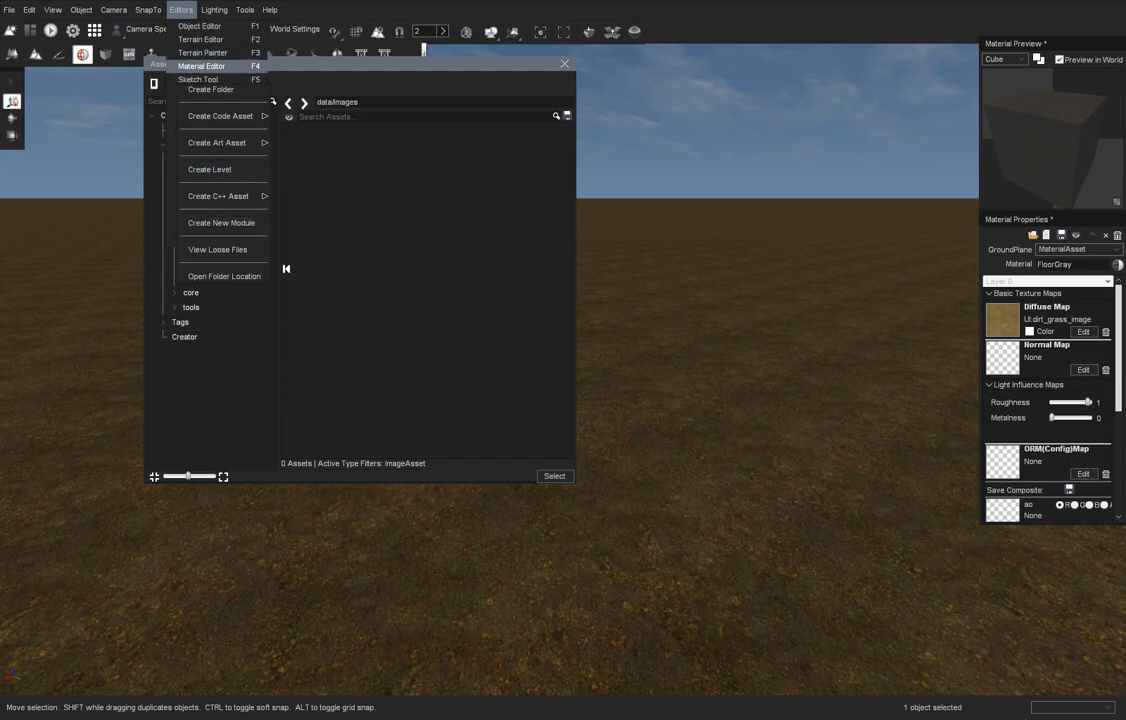
pyautogui.click(181, 9)
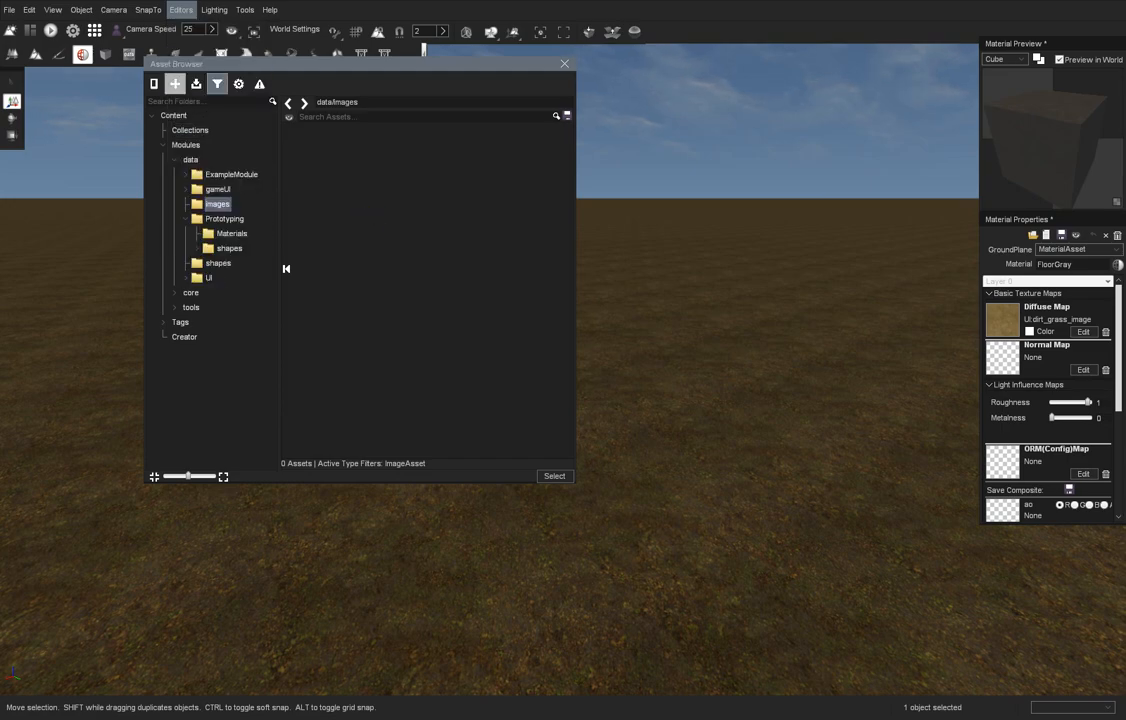
pyautogui.click(175, 83)
pyautogui.moveTo(215, 145)
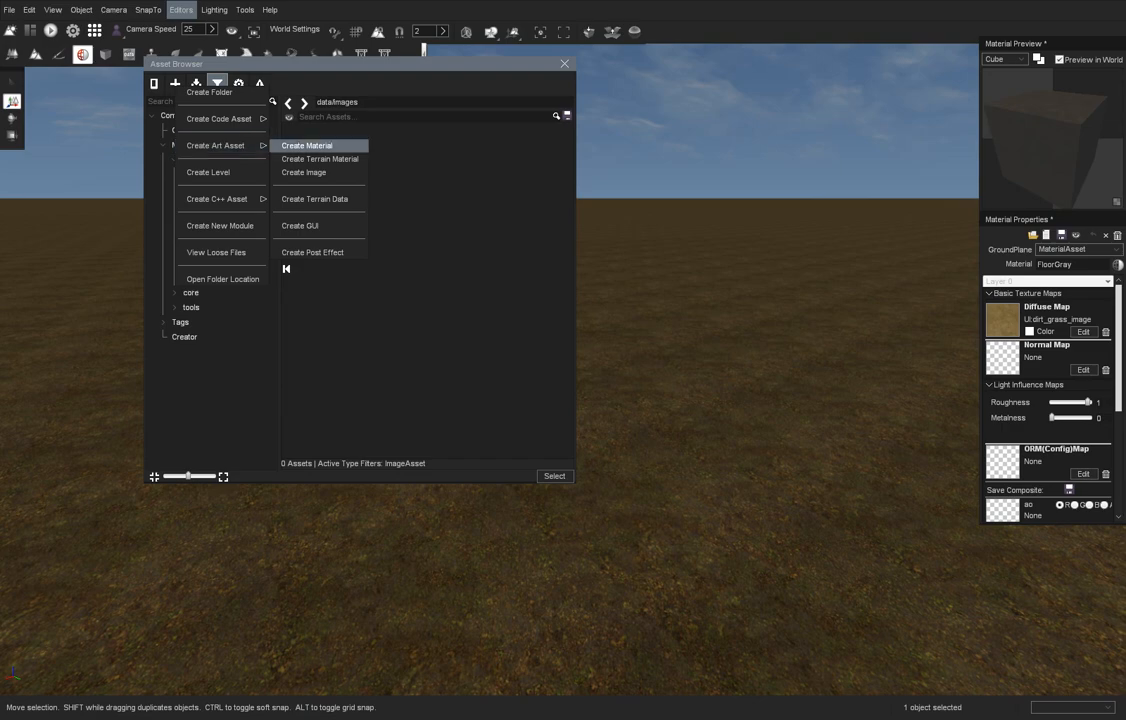
pyautogui.click(316, 145)
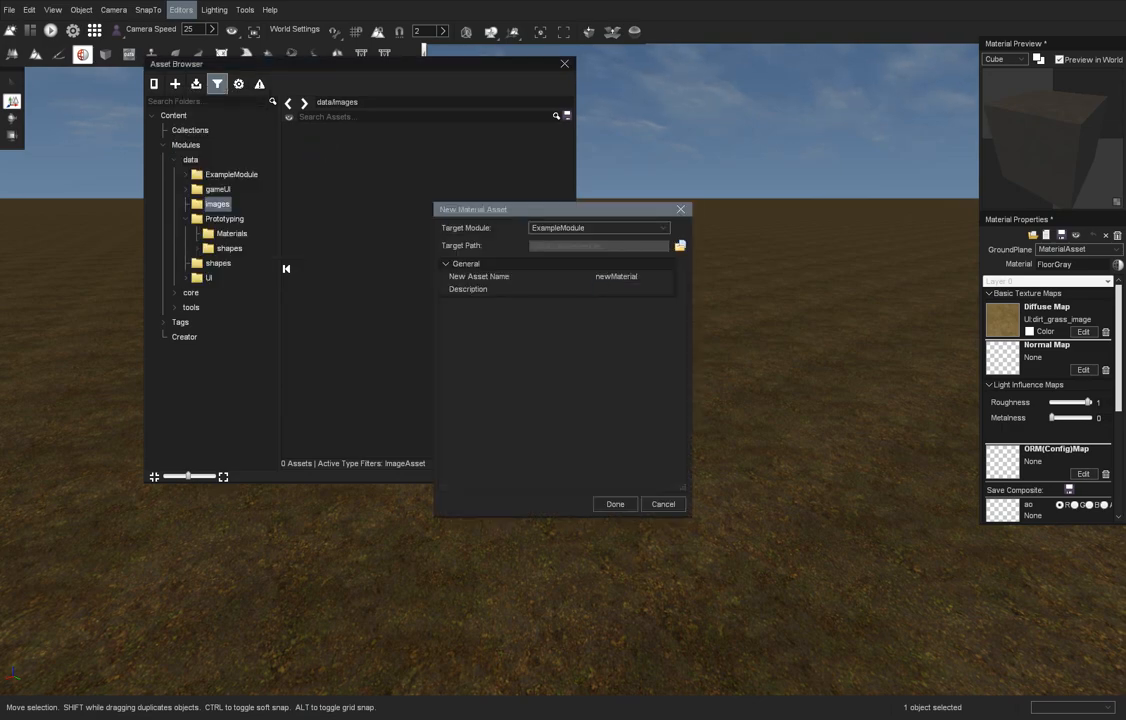
pyautogui.click(598, 227)
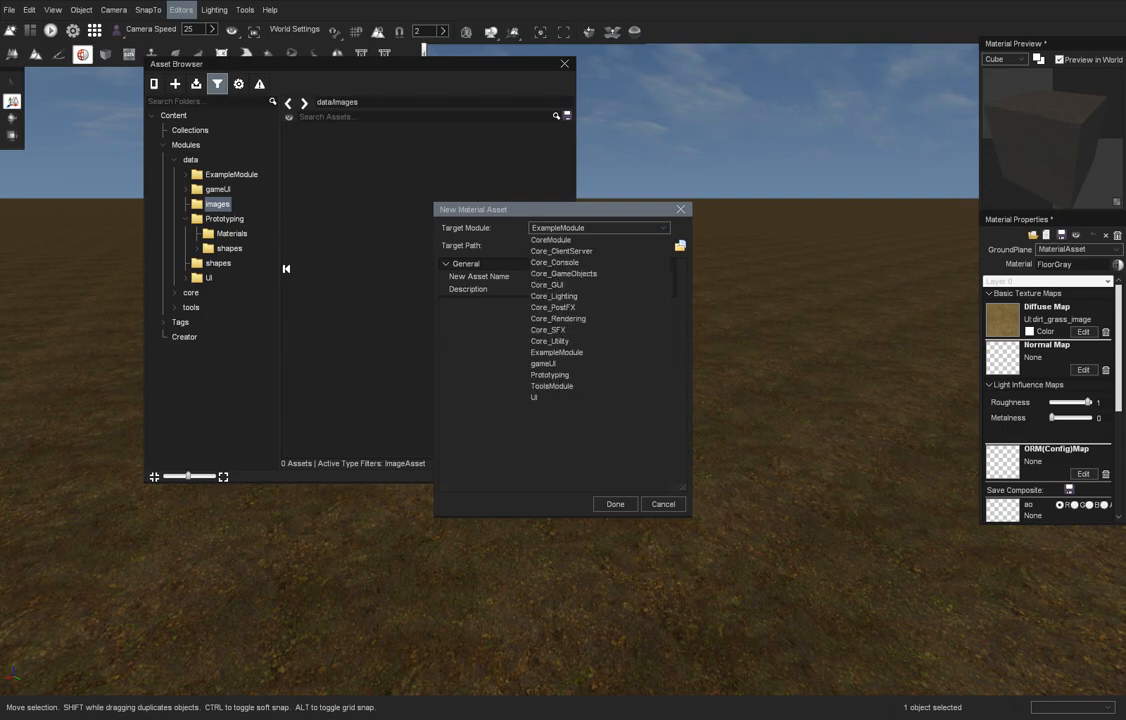
pyautogui.press('Escape')
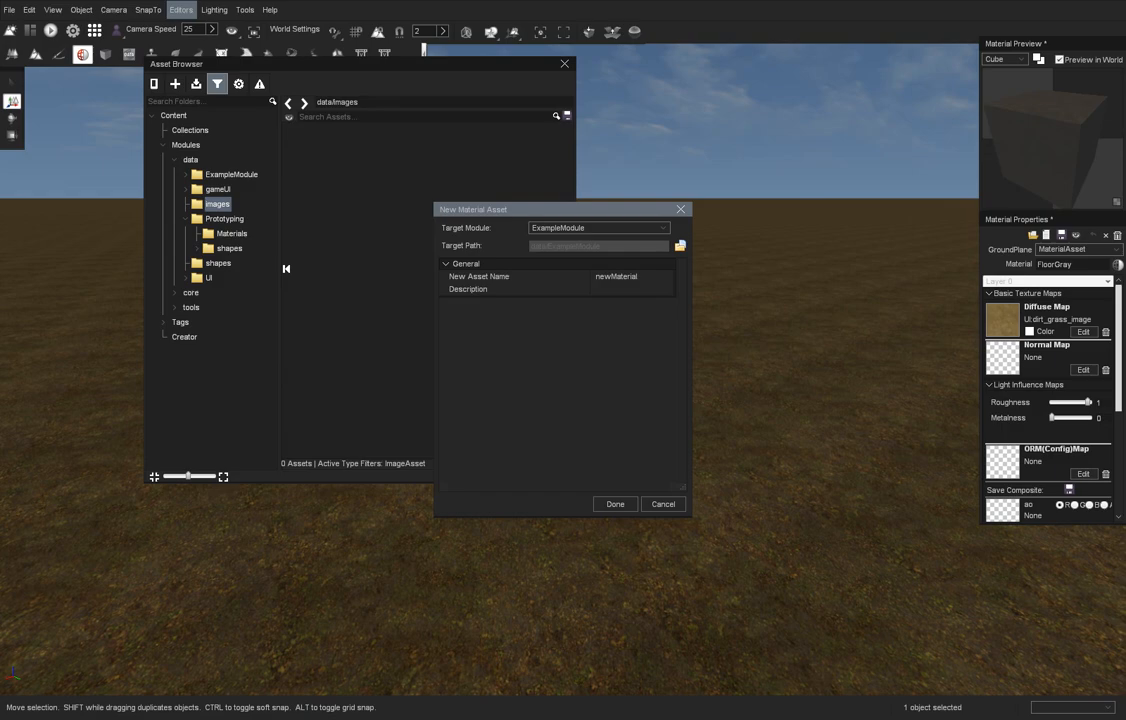
pyautogui.click(615, 504)
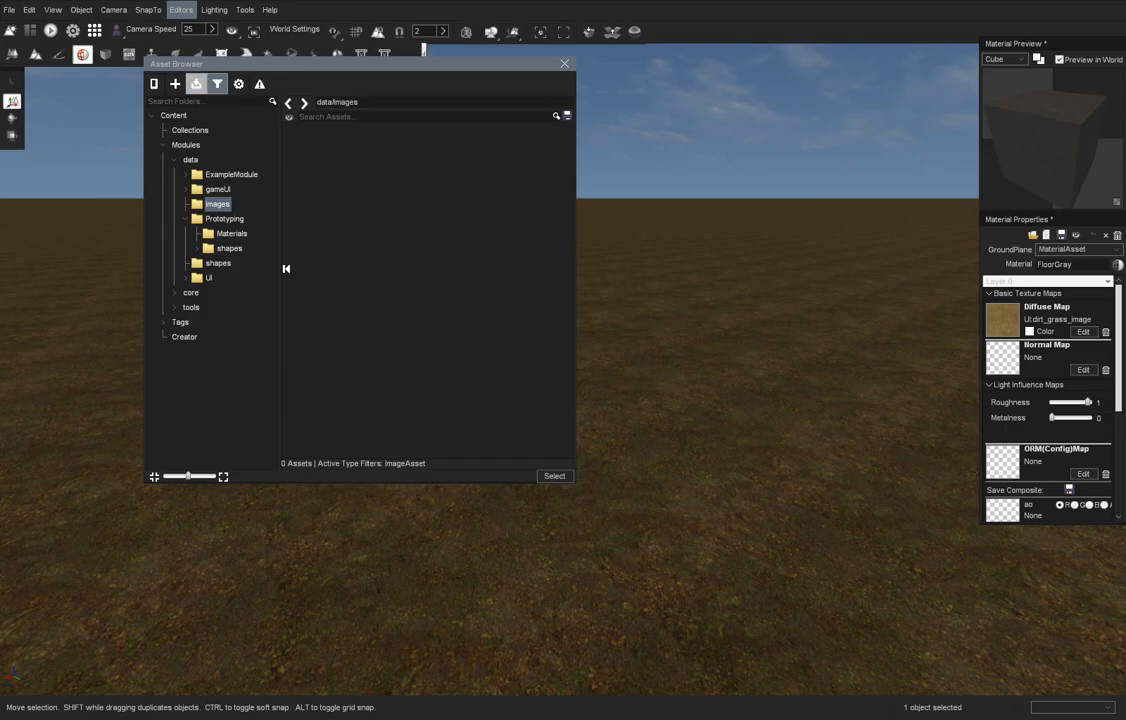
# Import the rocks1 texture from the project's data/images folder as an image asset into data/images, using DefaultImportConfig
pyautogui.click(196, 84)
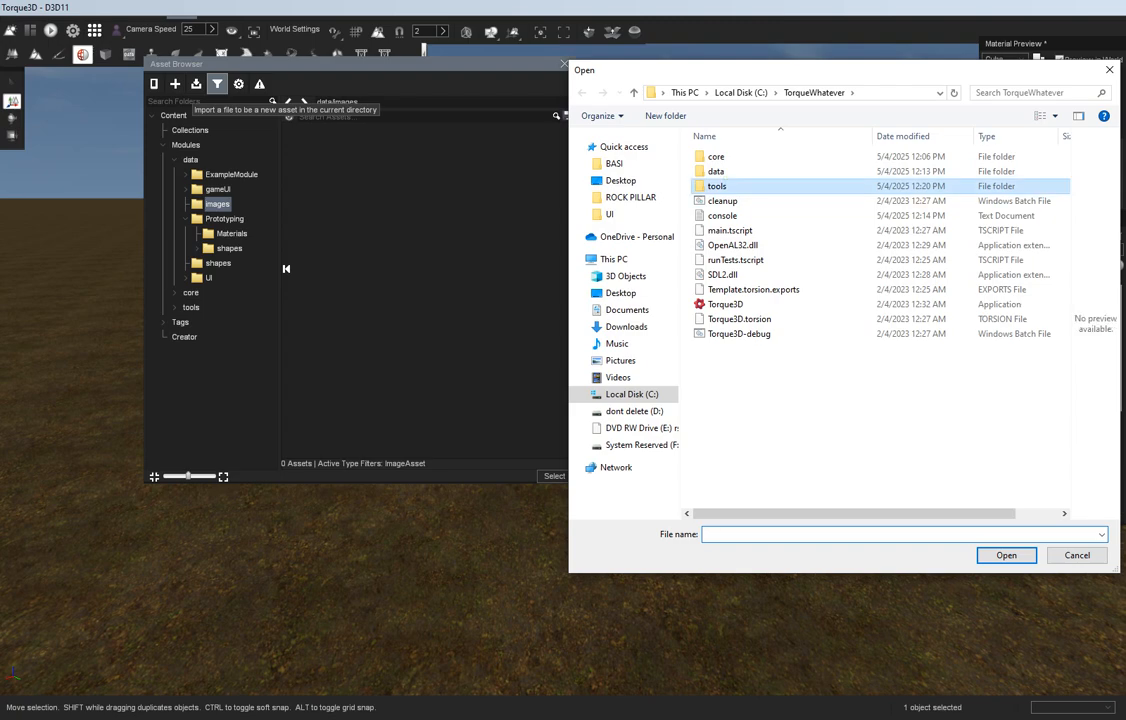
pyautogui.doubleClick(717, 186)
pyautogui.press('BackSpace')
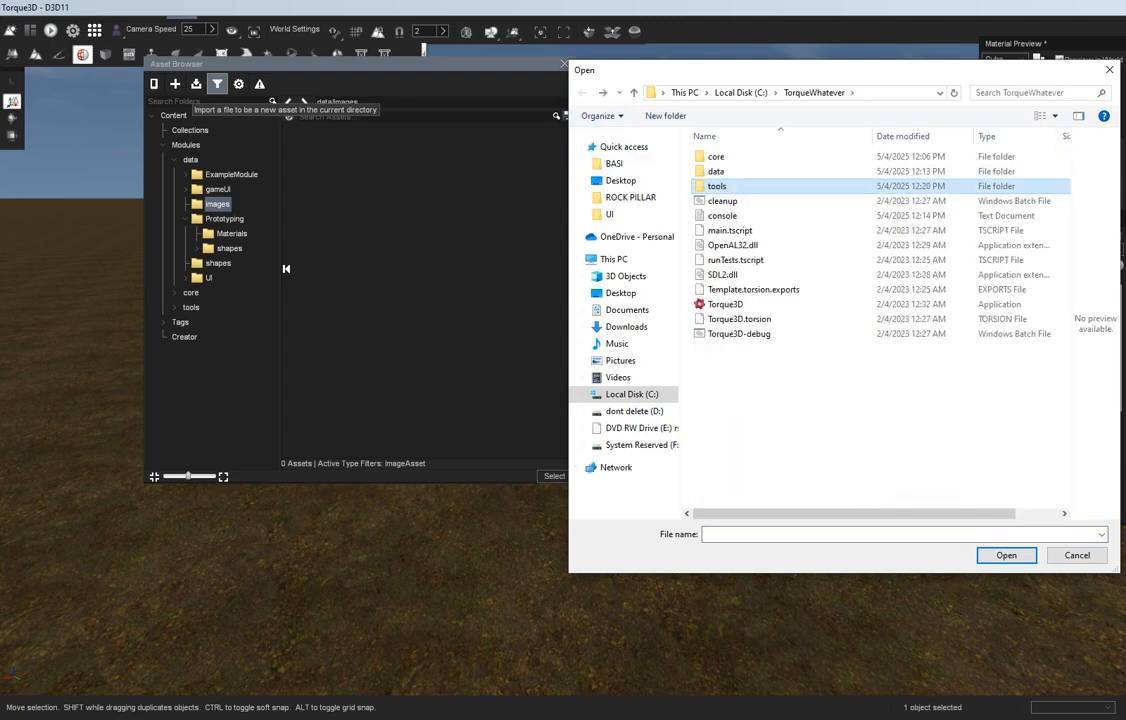
pyautogui.doubleClick(716, 171)
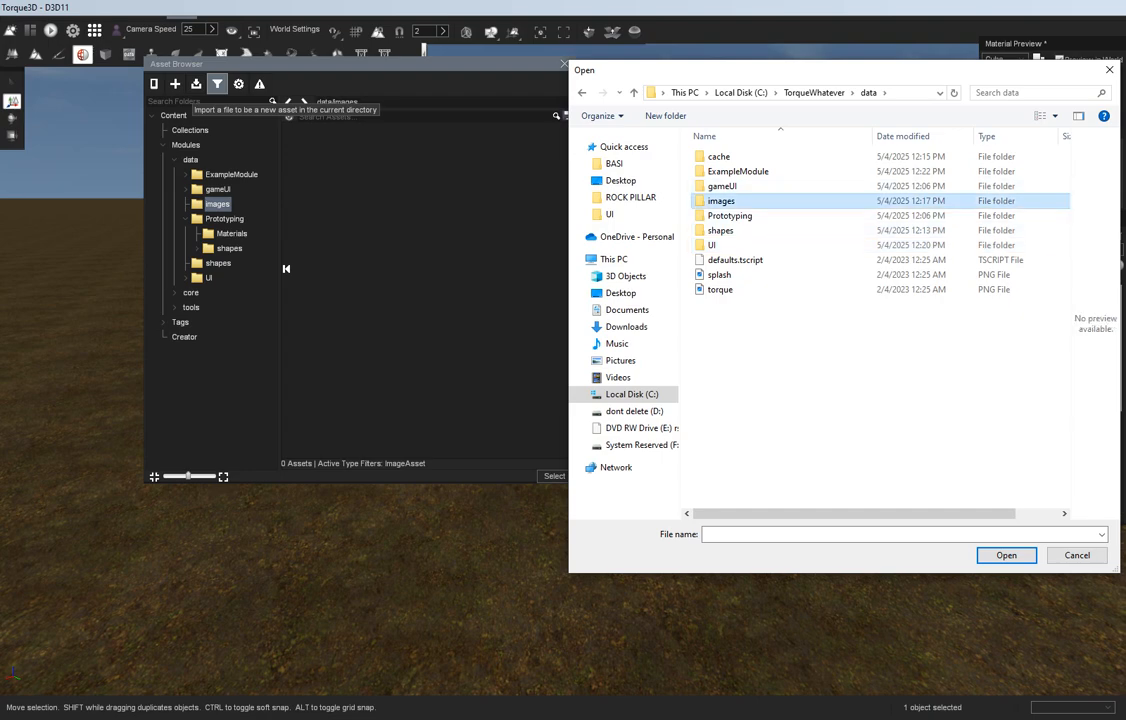
pyautogui.doubleClick(721, 201)
pyautogui.click(727, 333)
pyautogui.press('Return')
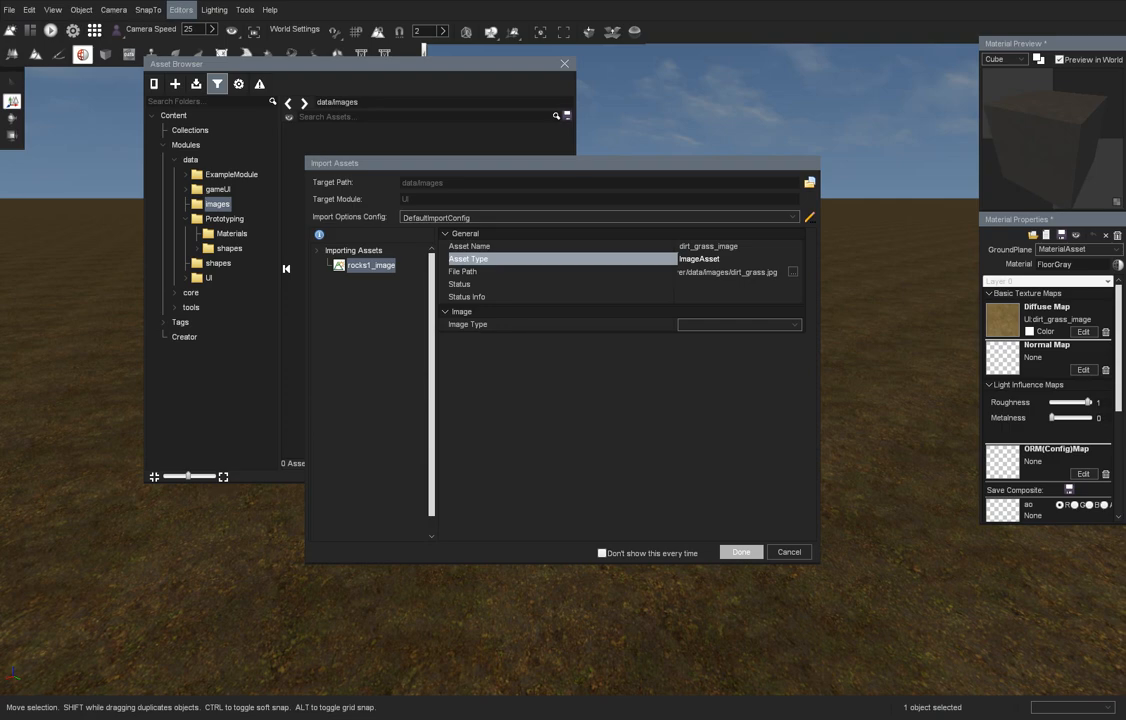
pyautogui.click(740, 552)
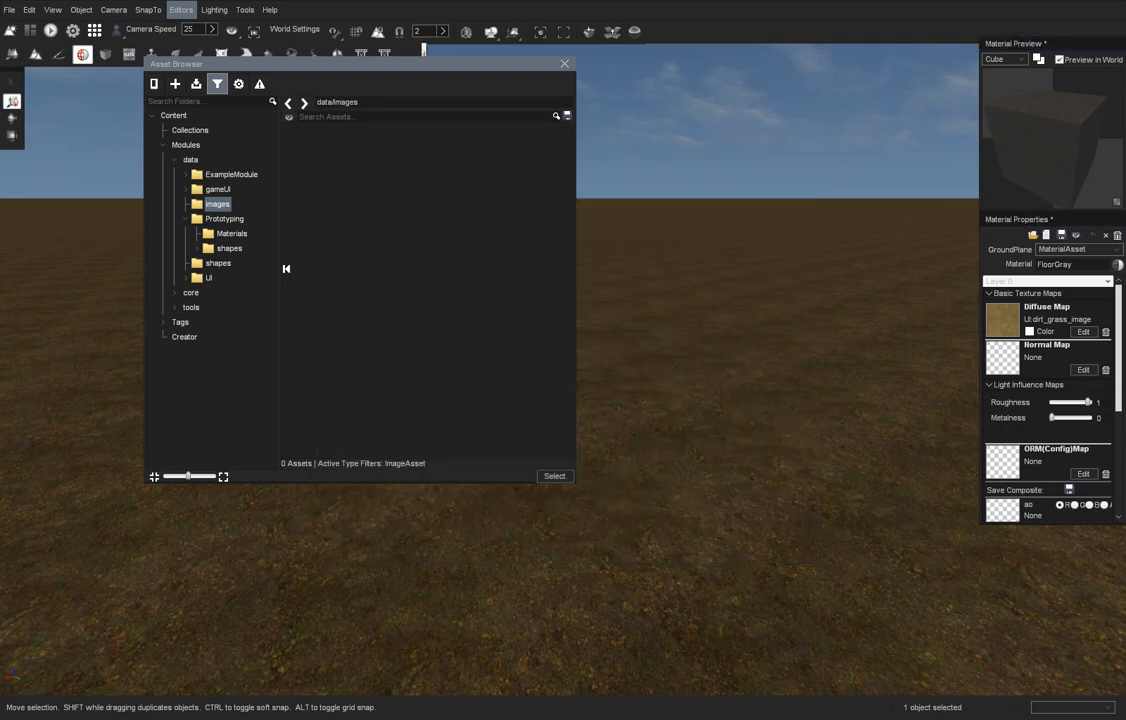
# Check the data/UI and data/ExampleModule folders, and create a terrain material asset named rock in data/UI
pyautogui.click(208, 277)
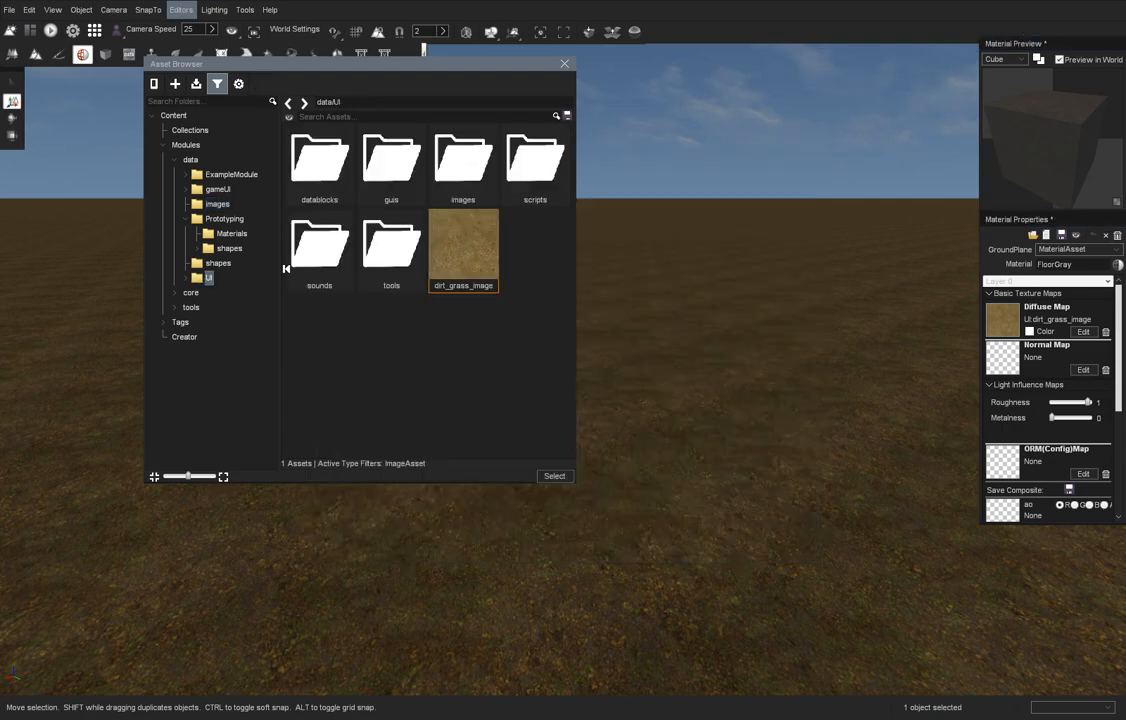
pyautogui.click(231, 175)
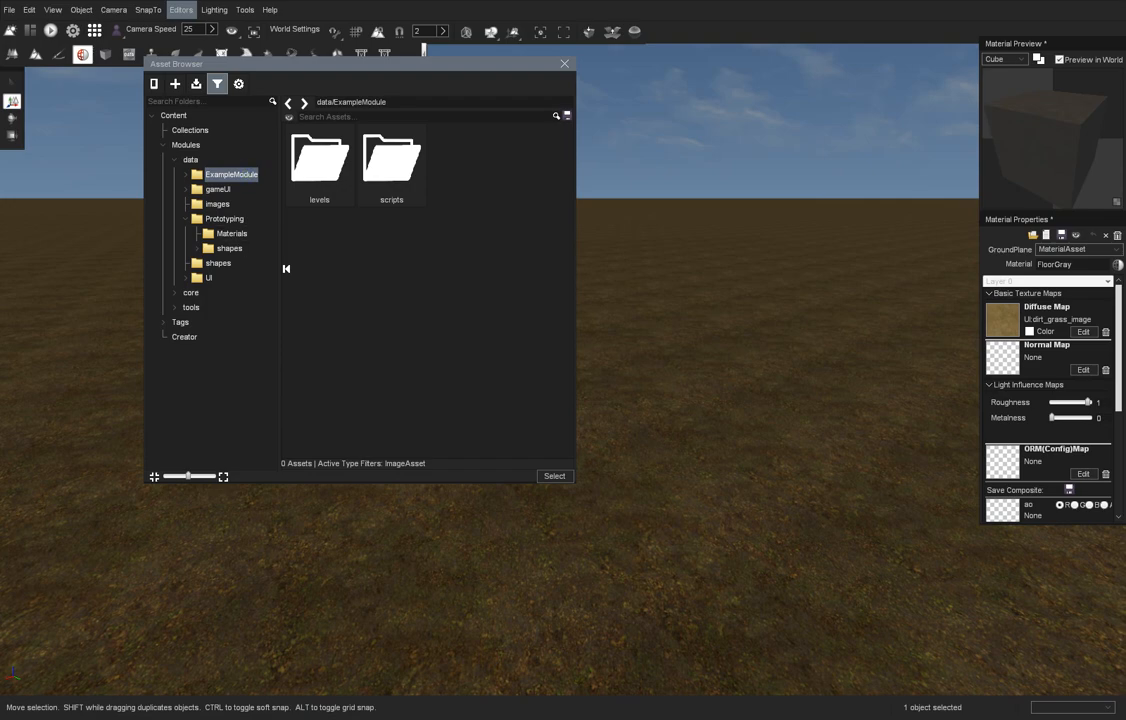
pyautogui.click(208, 277)
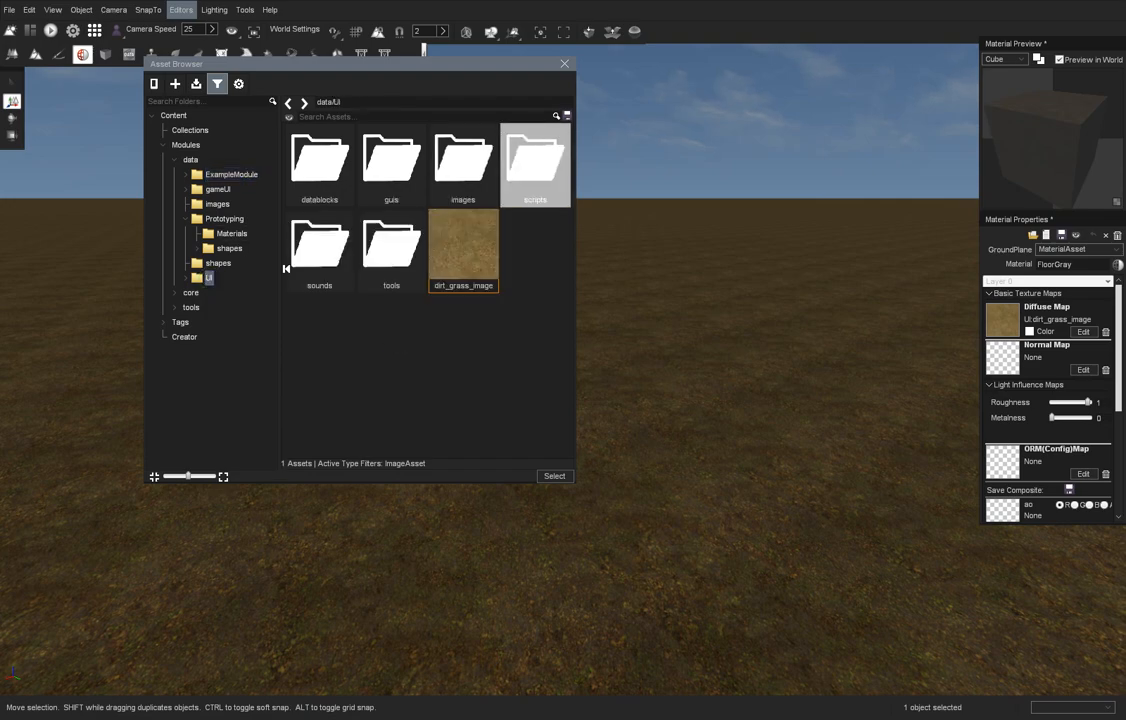
pyautogui.click(175, 83)
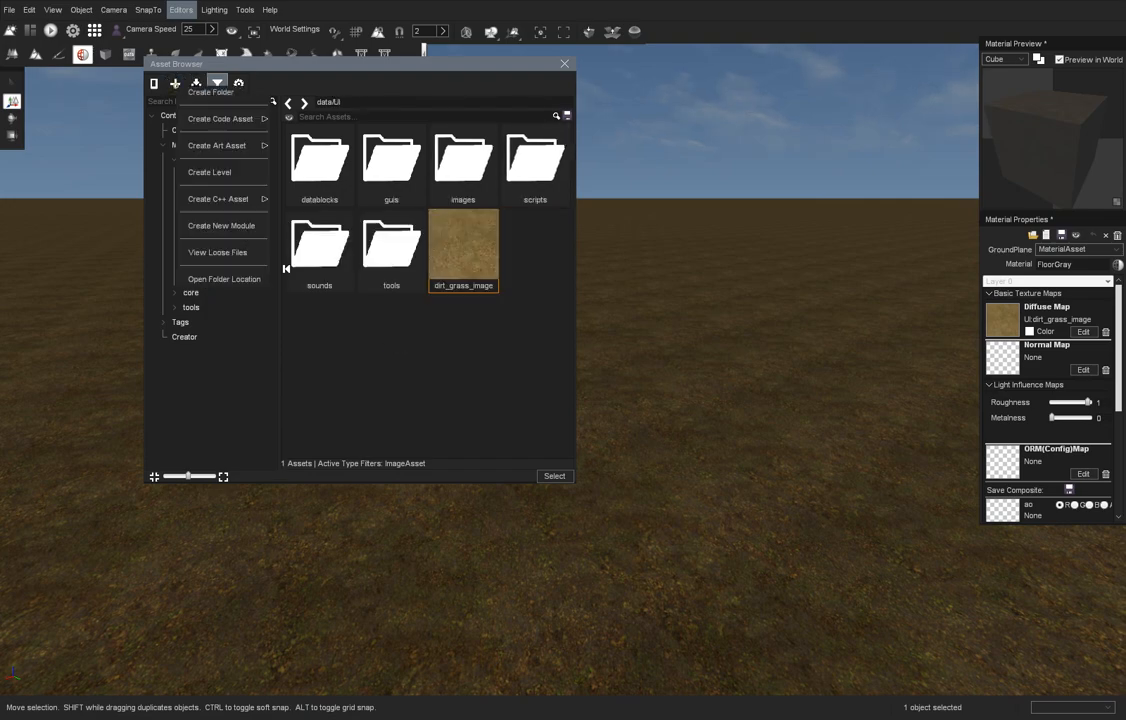
pyautogui.moveTo(217, 145)
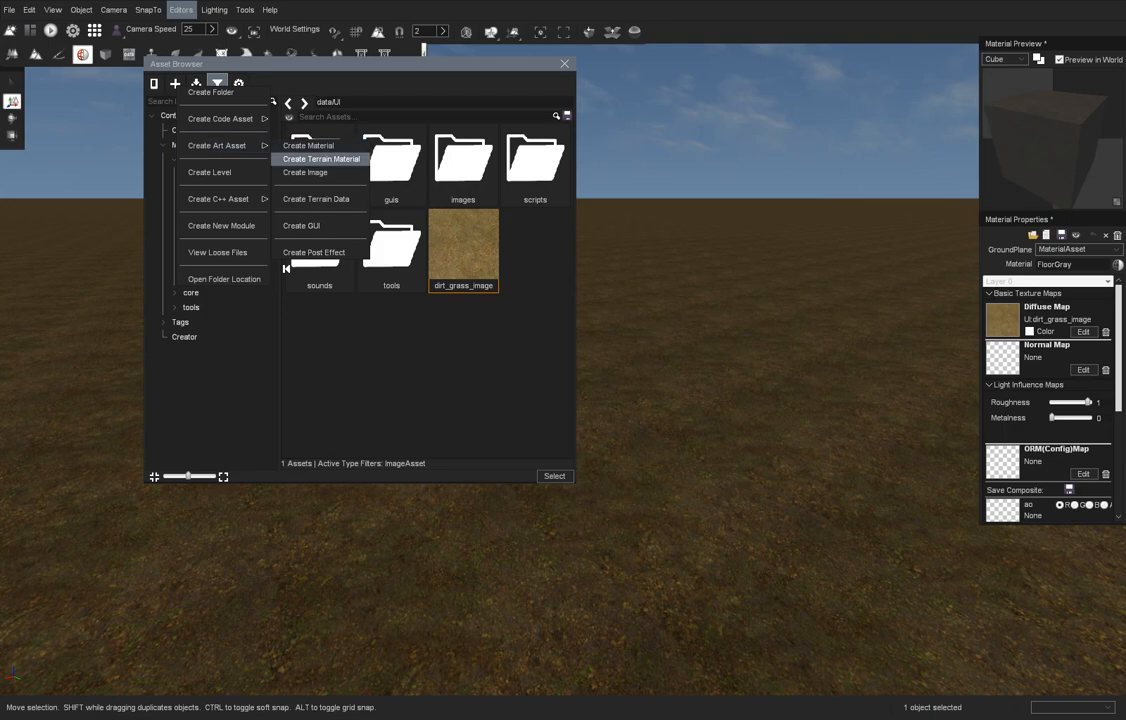
pyautogui.click(321, 159)
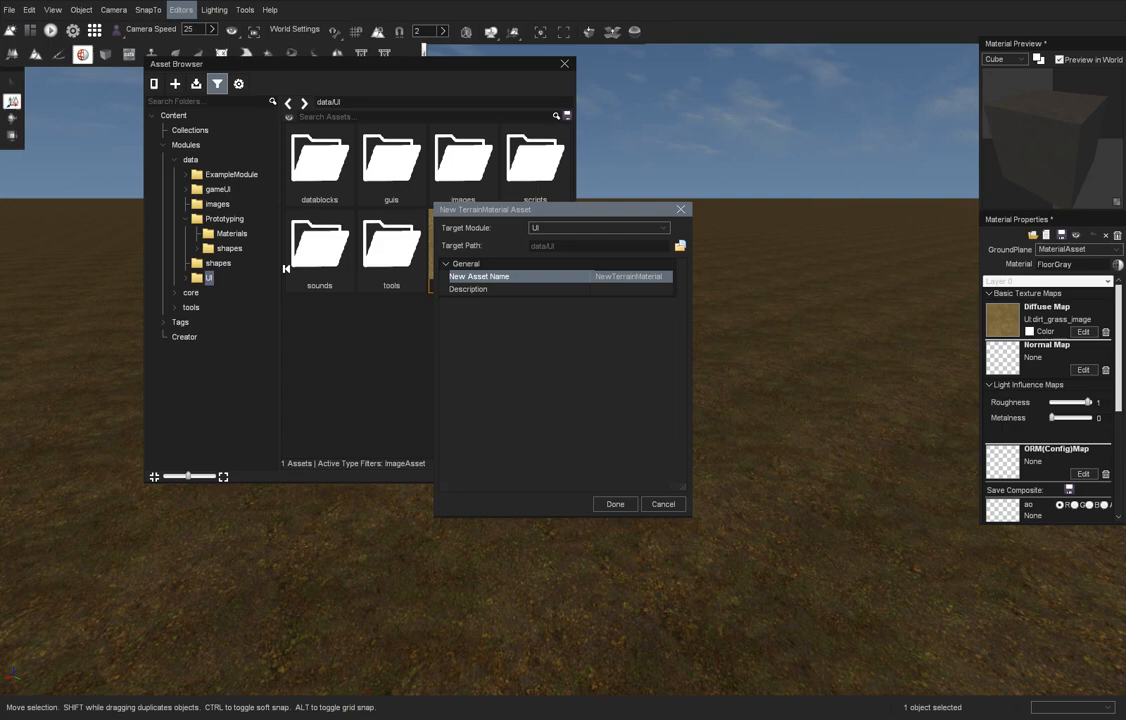
pyautogui.write('rock')
pyautogui.click(615, 504)
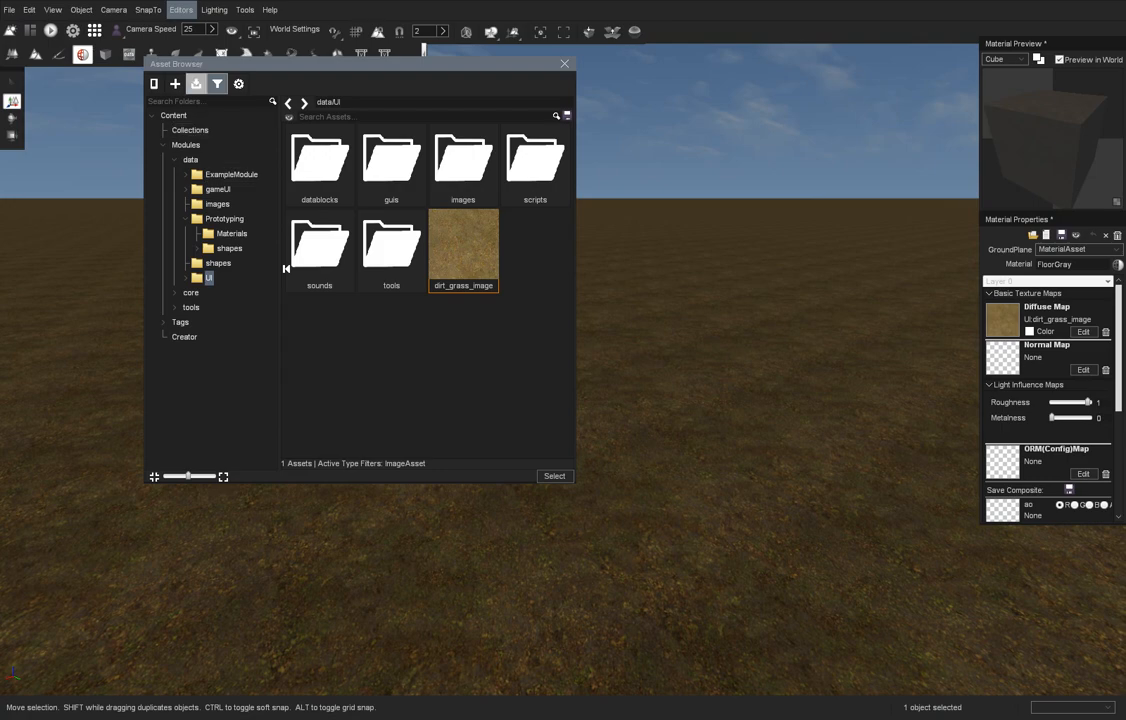
# Choose the rocks1 texture from the project's data/images folder for import into the data/UI folder
pyautogui.click(196, 84)
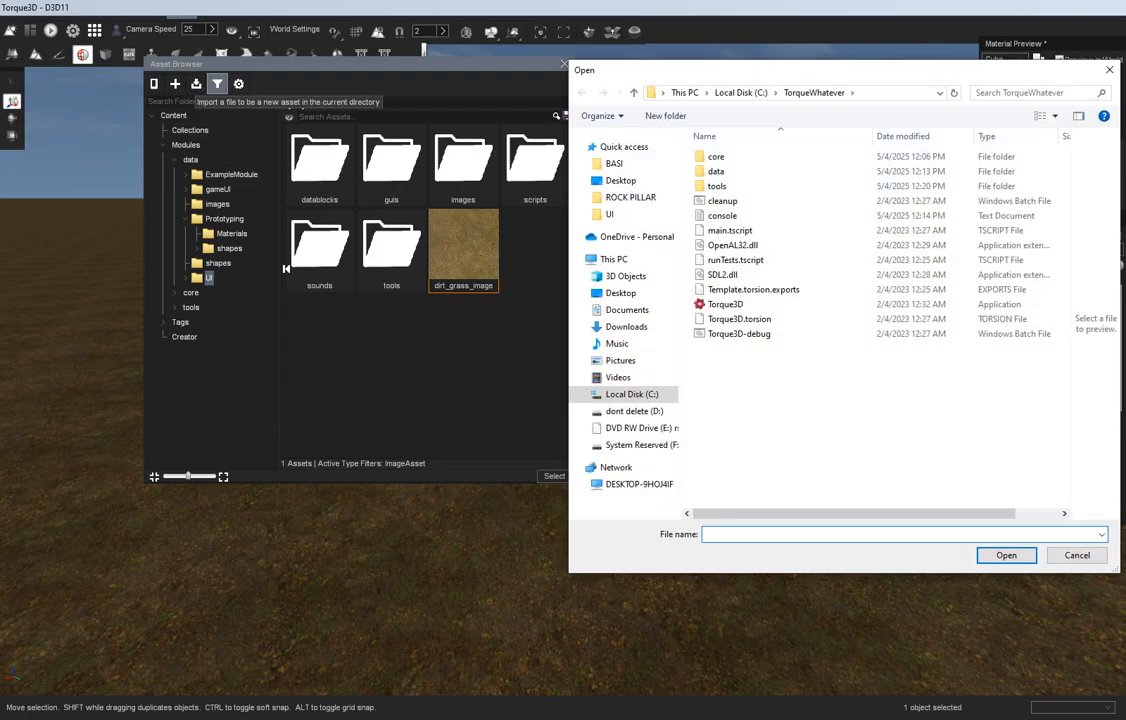
pyautogui.doubleClick(716, 171)
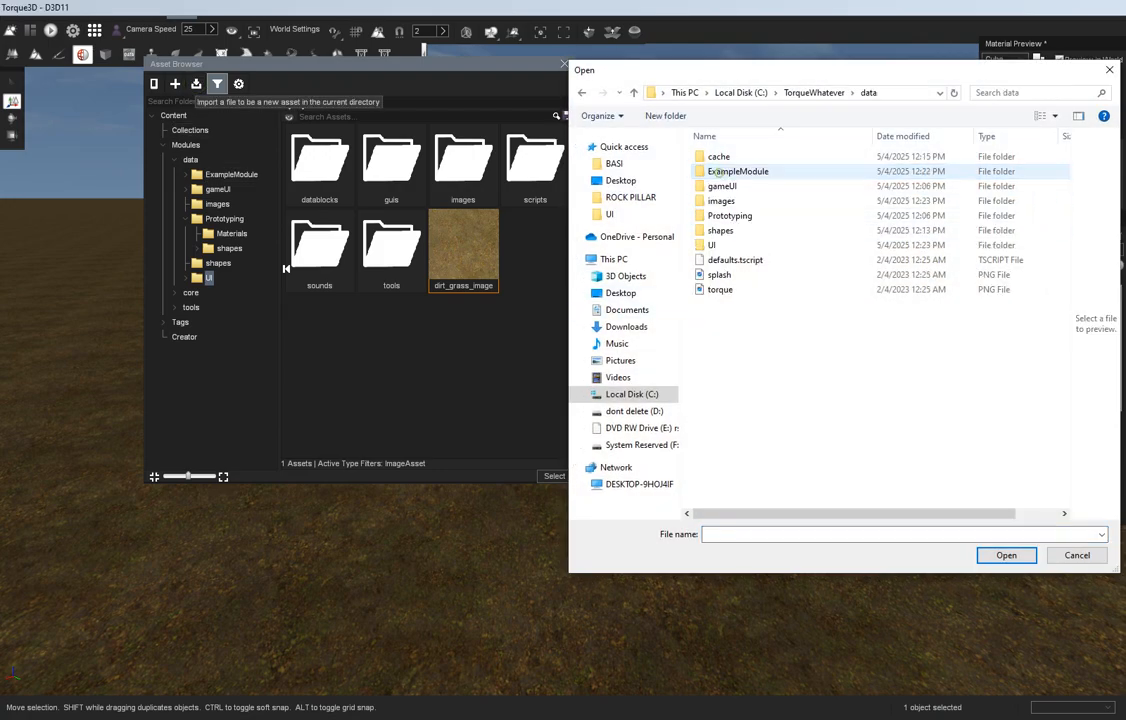
pyautogui.doubleClick(721, 200)
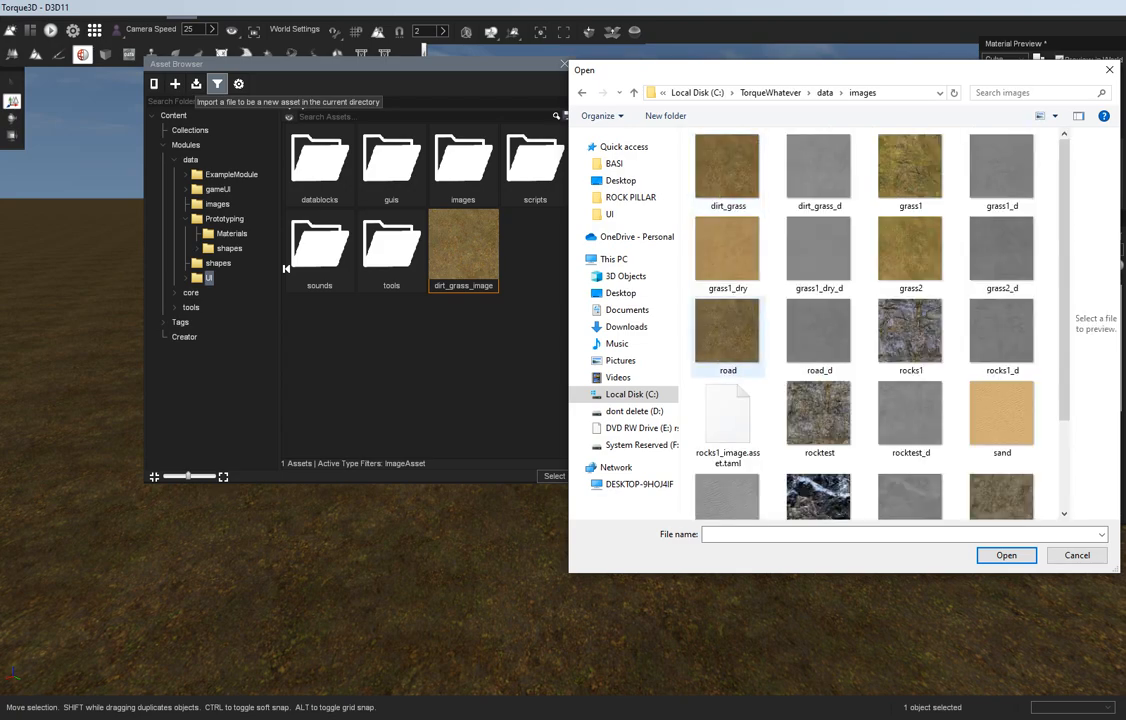
pyautogui.scroll(-2, 735, 372)
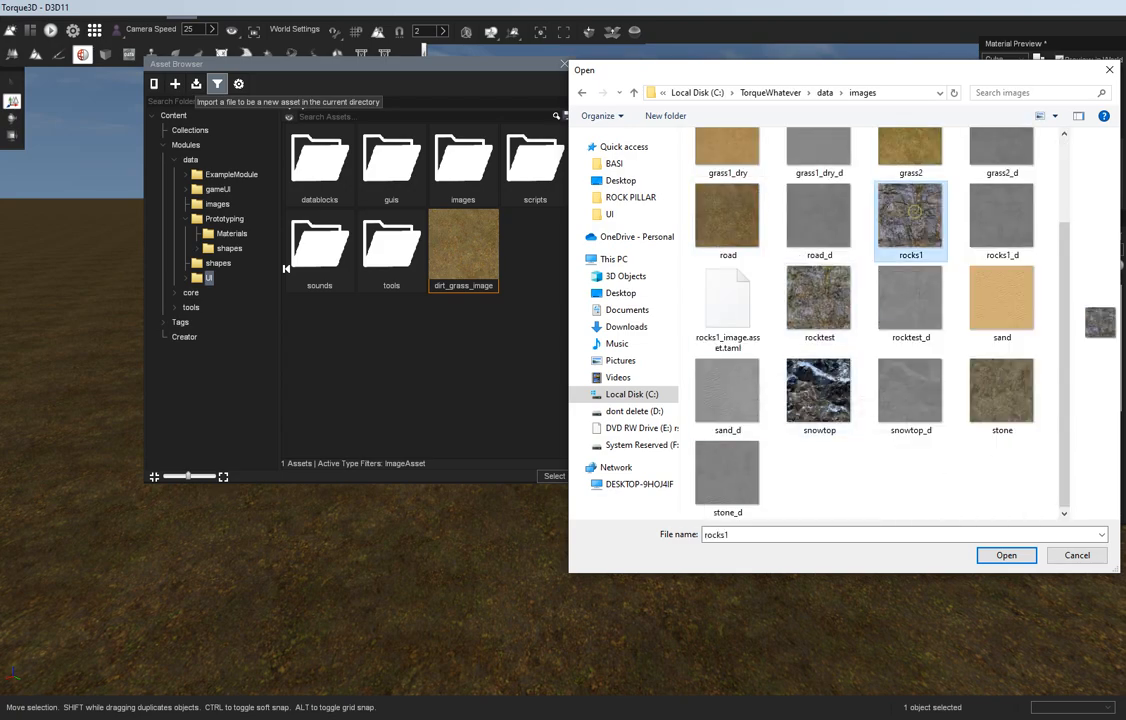
pyautogui.doubleClick(910, 215)
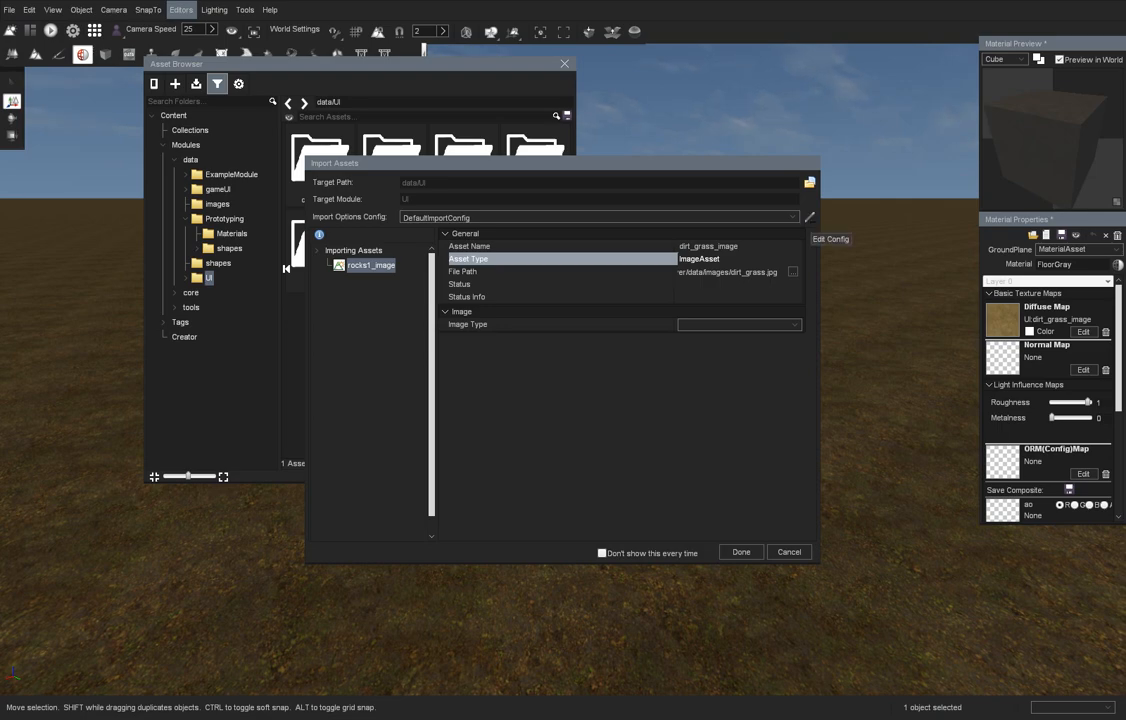
# Disable Prevent Import With Errors in DefaultImportConfig, run the rocks1_image import and check the data/images folder for it
pyautogui.click(810, 217)
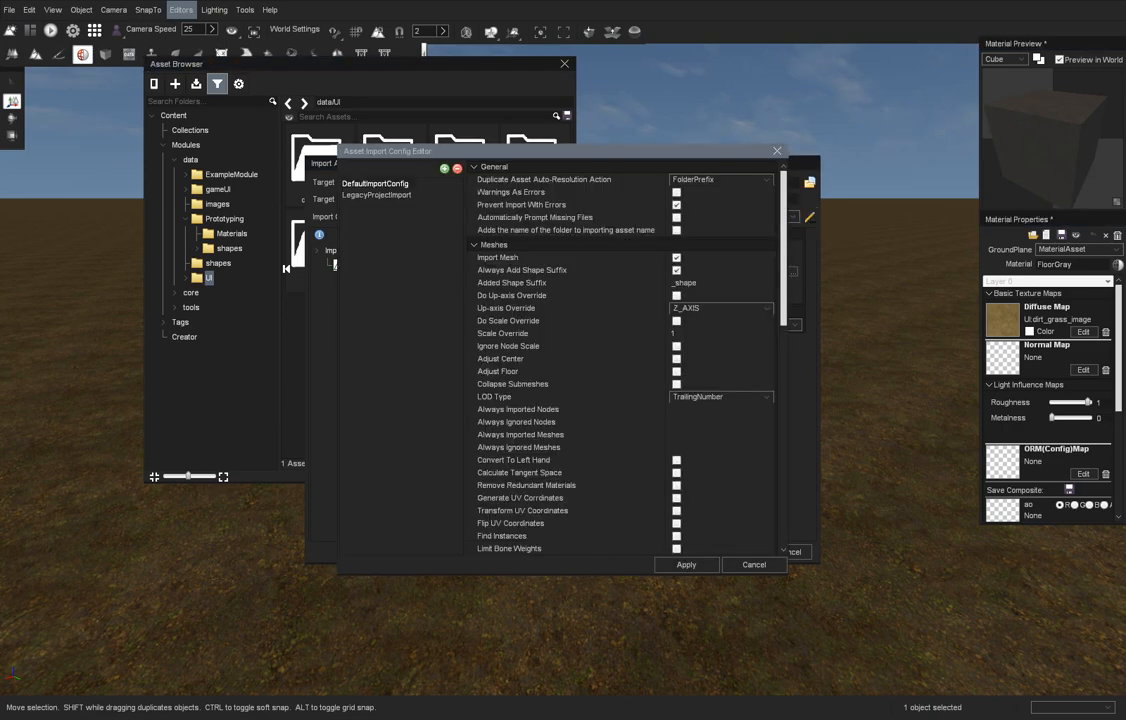
pyautogui.click(677, 205)
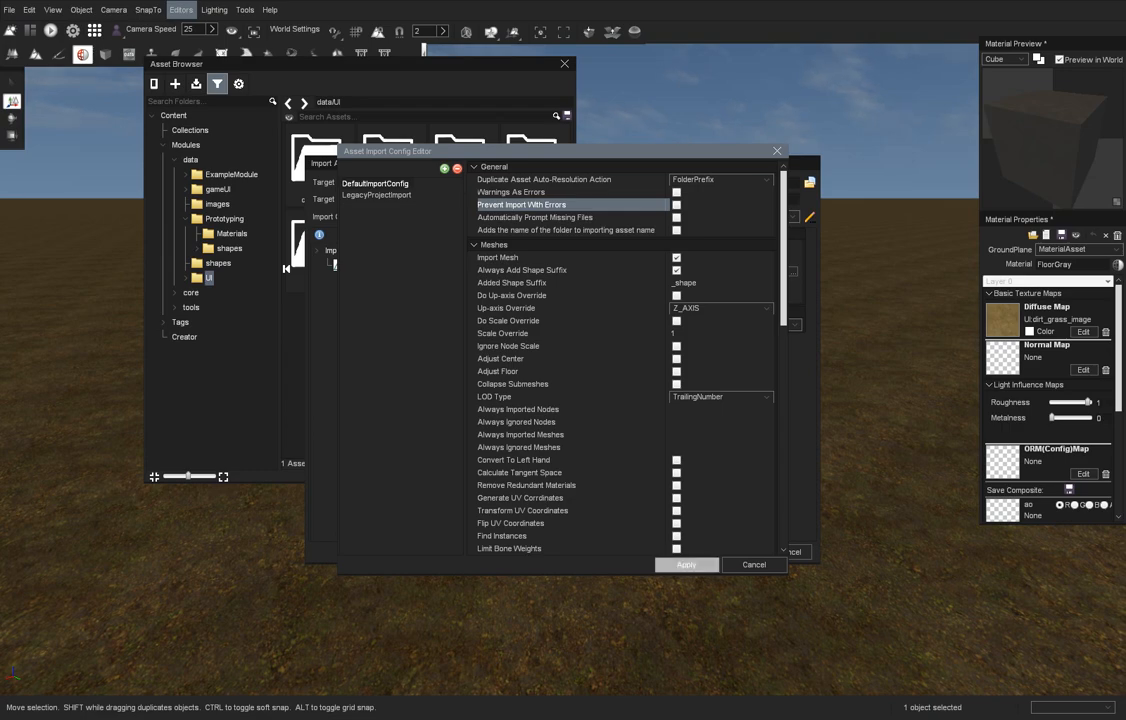
pyautogui.click(686, 564)
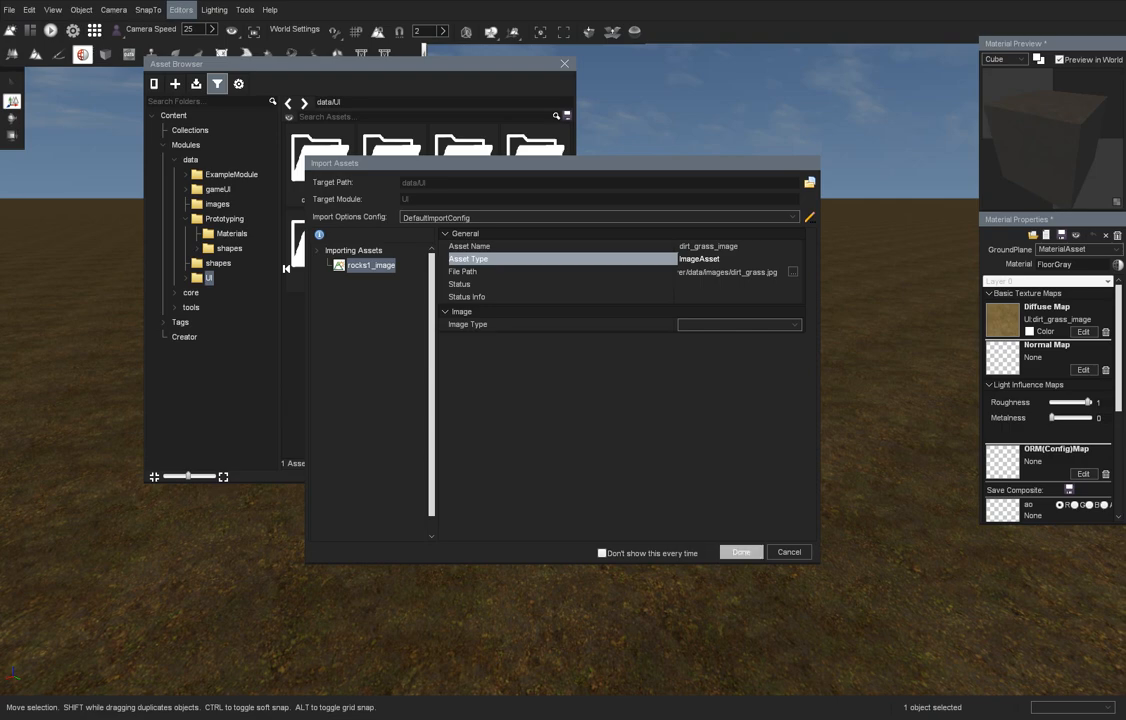
pyautogui.click(740, 552)
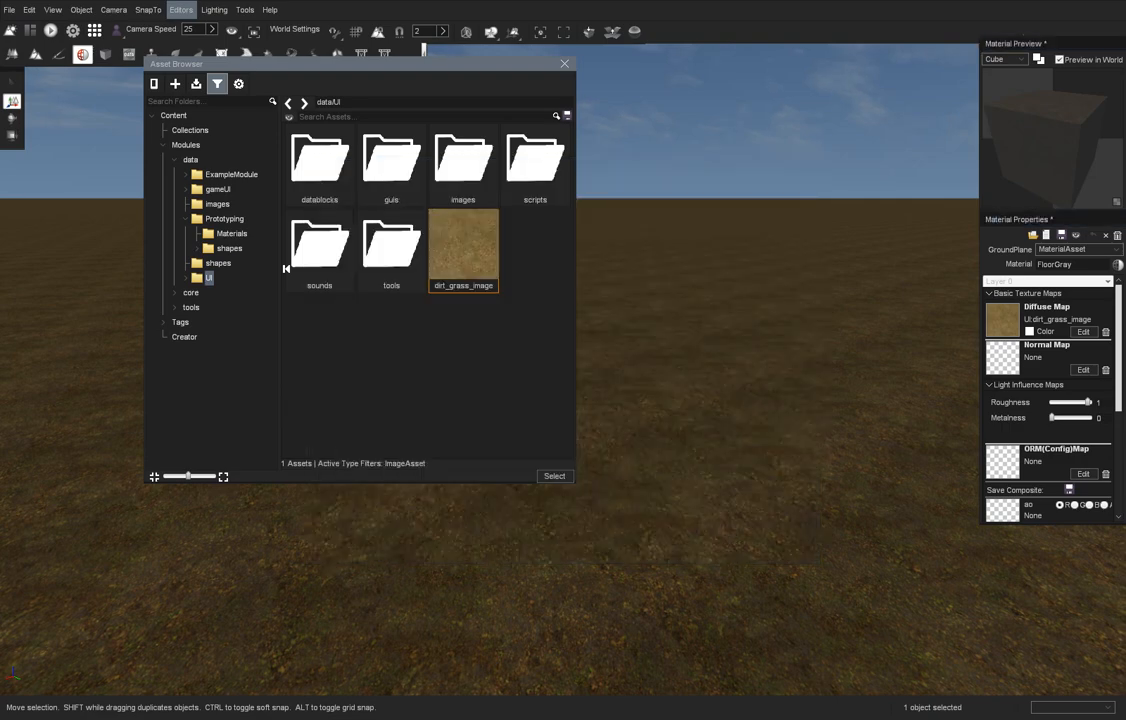
pyautogui.click(217, 204)
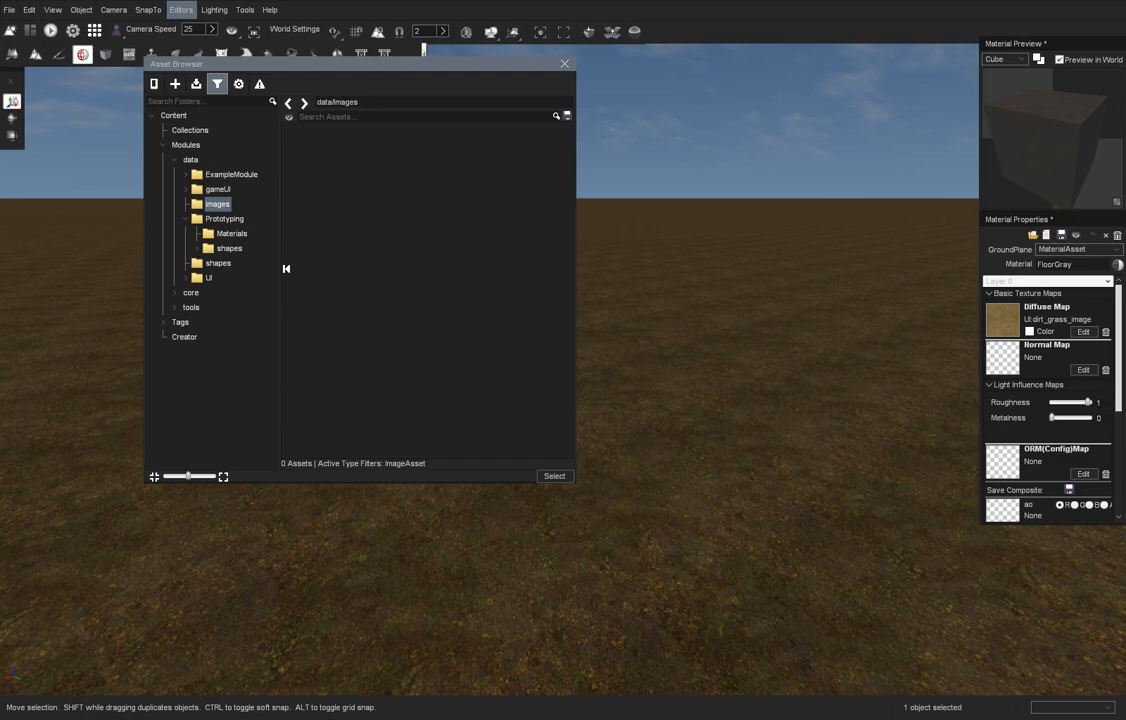
pyautogui.click(564, 63)
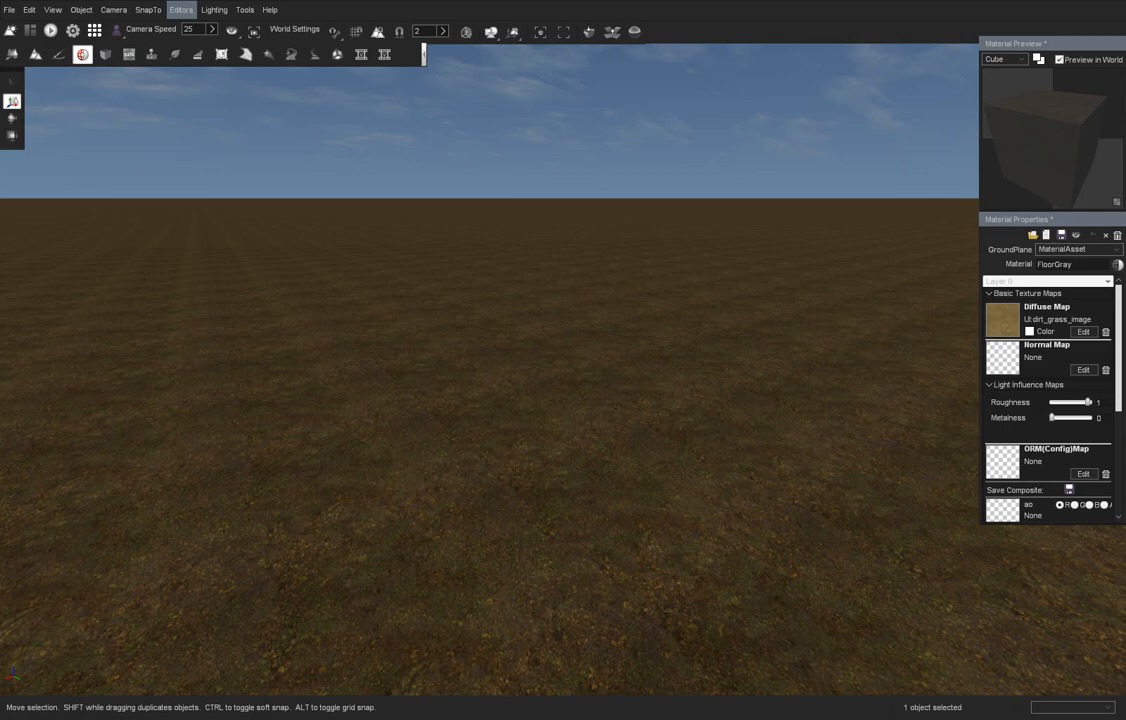
# Try dirt_grass_image from data/UI as the FloorGray material's normal map, and clear that normal map again
pyautogui.click(1003, 354)
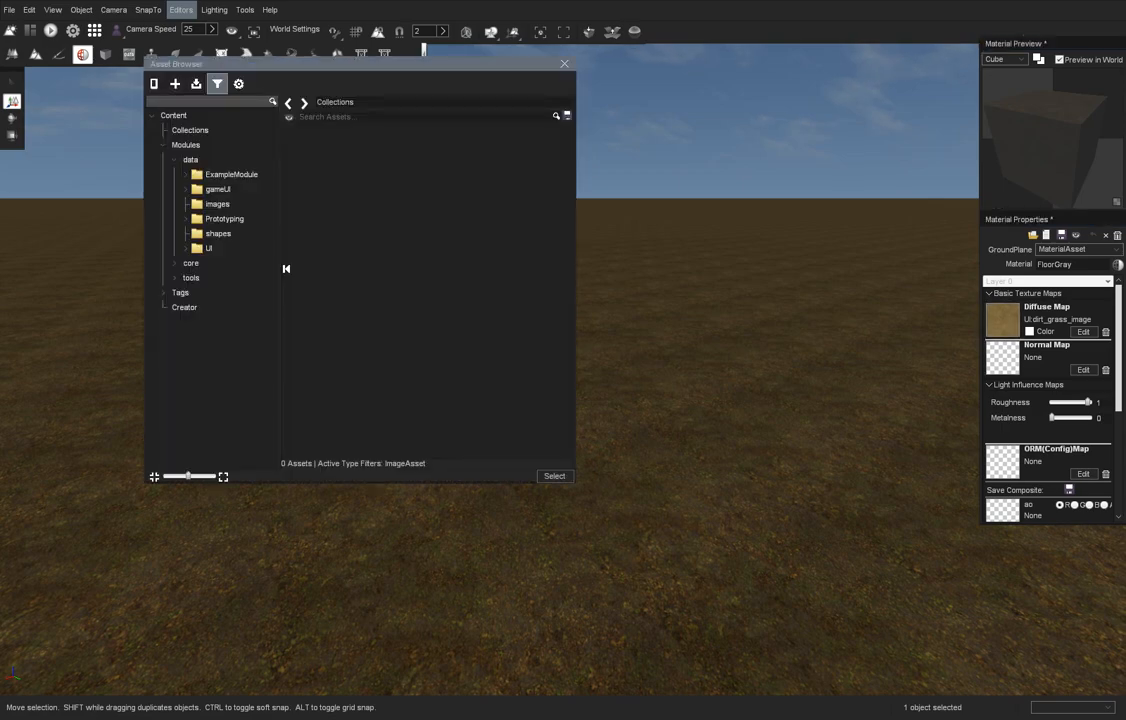
pyautogui.click(209, 248)
pyautogui.doubleClick(463, 250)
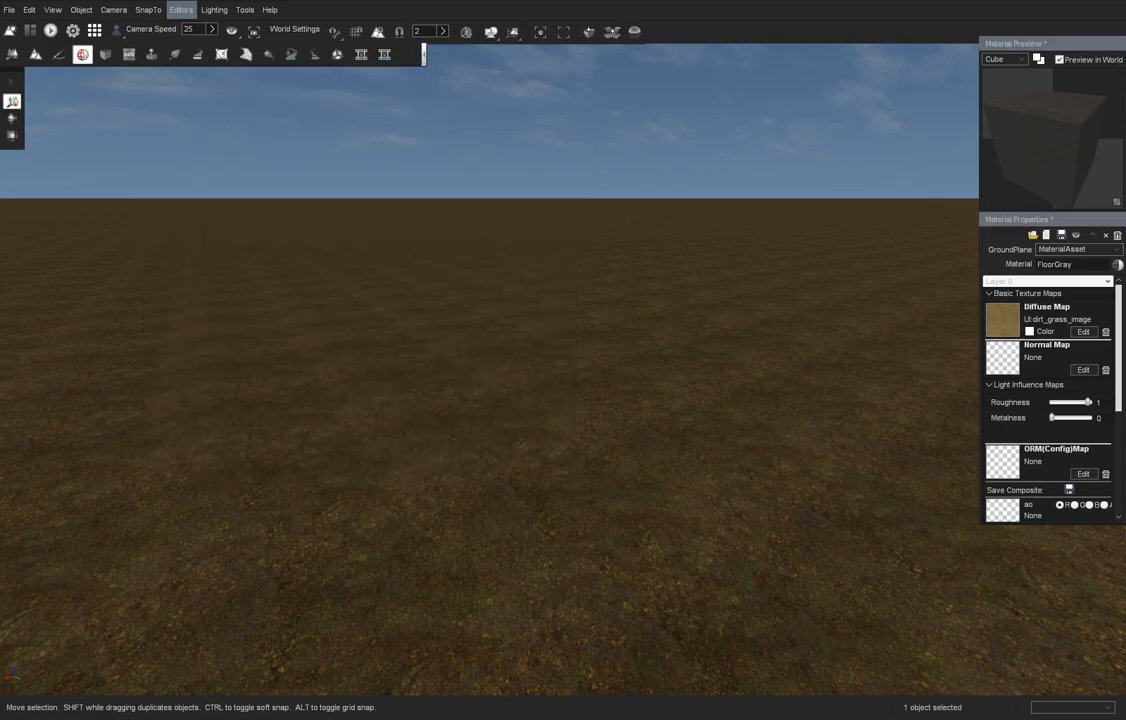
pyautogui.click(1003, 359)
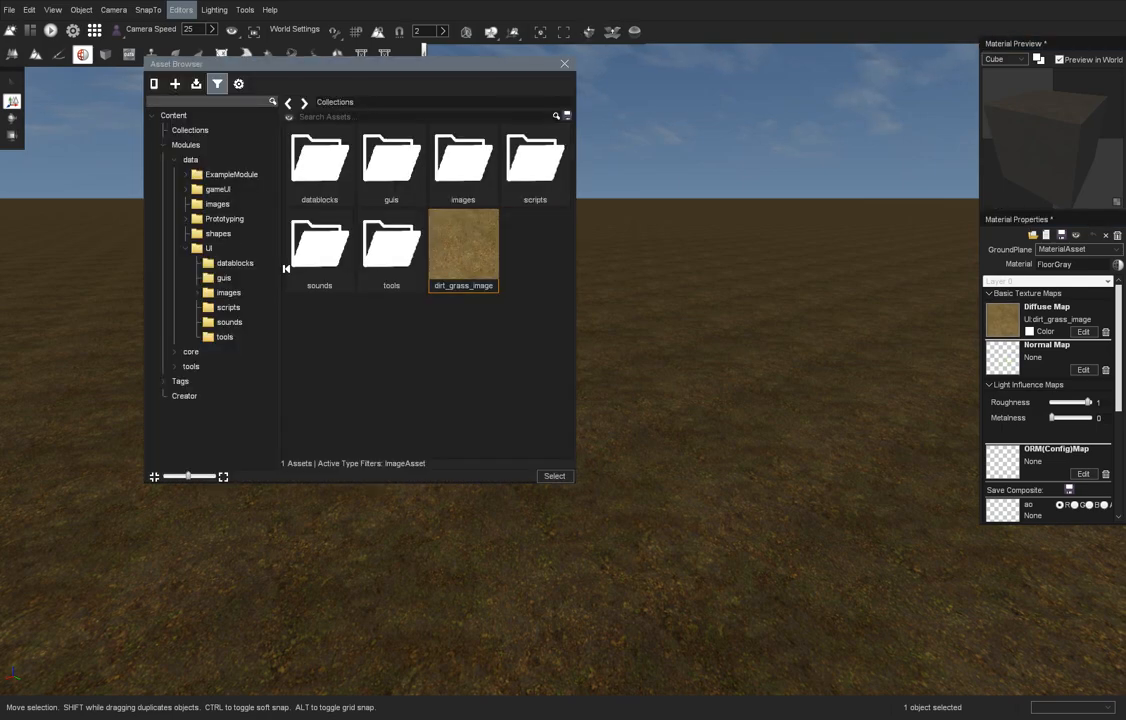
pyautogui.doubleClick(463, 250)
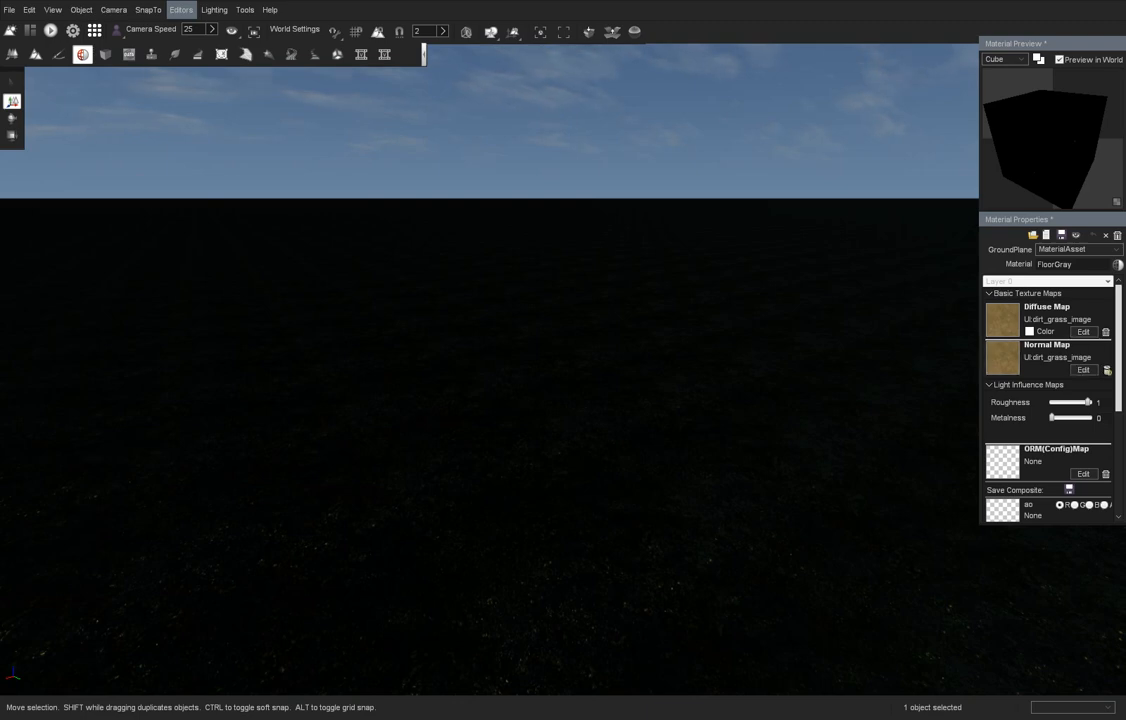
pyautogui.click(1106, 370)
pyautogui.moveTo(431, 380); pyautogui.dragTo(510, 376, button='right')
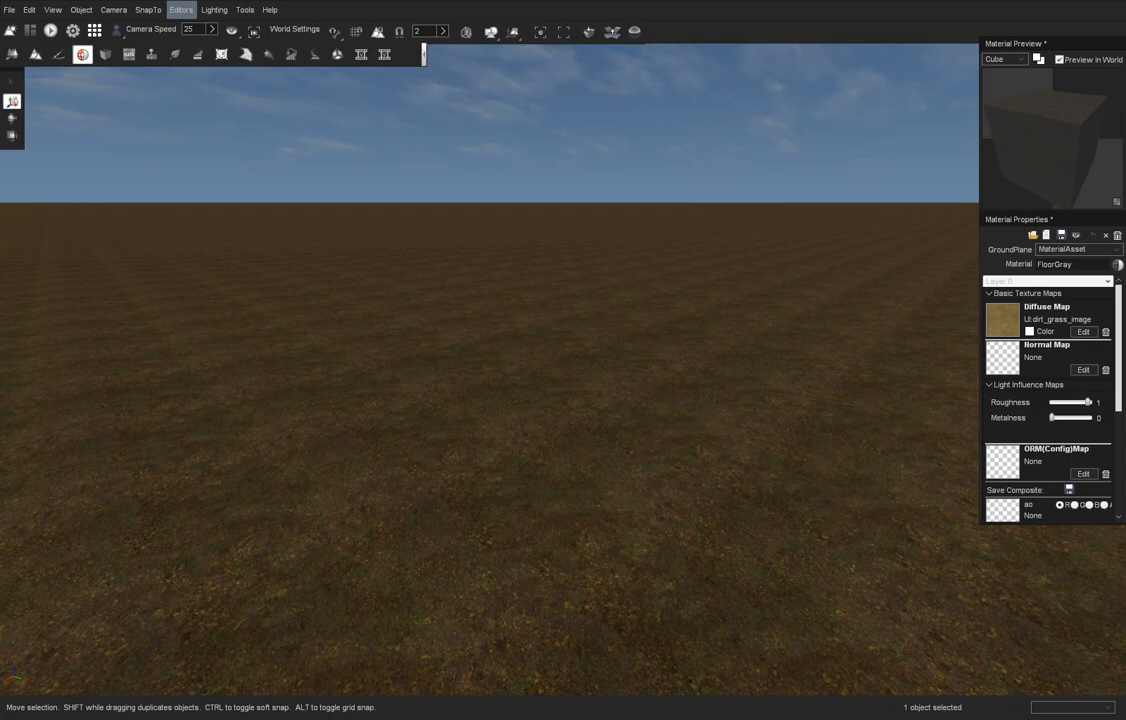
# Review the texture files in the project's data/images folder, minimize that folder window and return to the Torque3D World Editor
pyautogui.hotkey('alt', 'Tab')
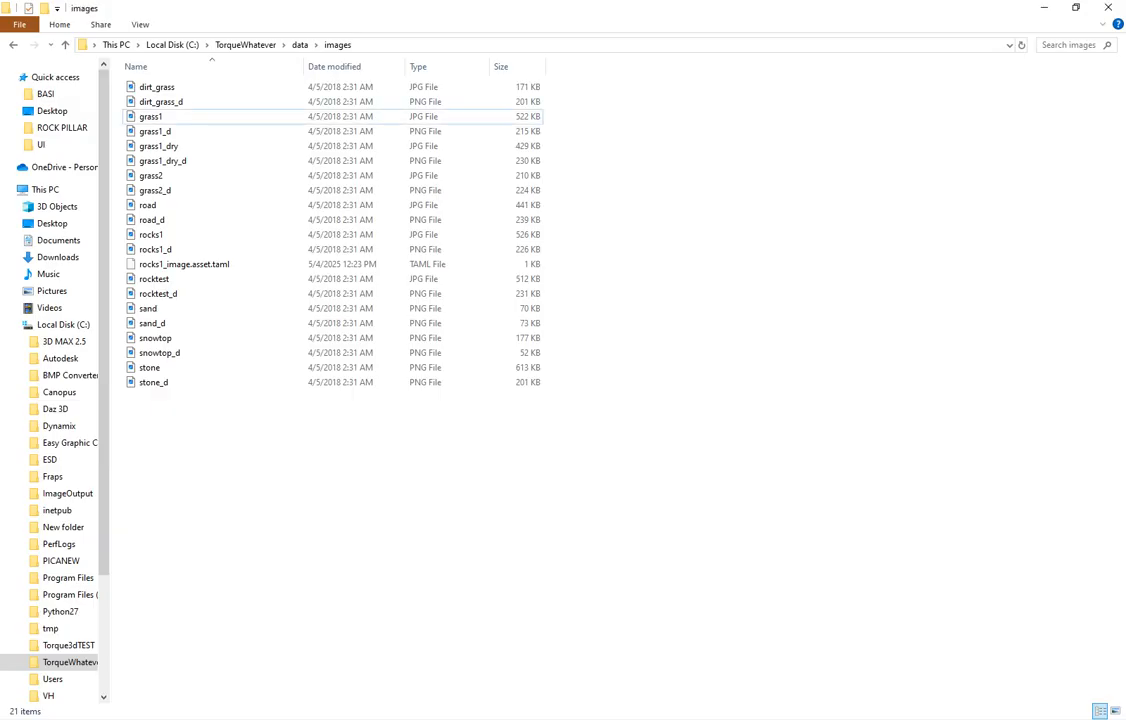
pyautogui.hotkey('alt', 'Tab')
pyautogui.hotkey('alt', 'Tab')
pyautogui.hotkey('alt', 'Tab')
pyautogui.hotkey('alt', 'Tab')
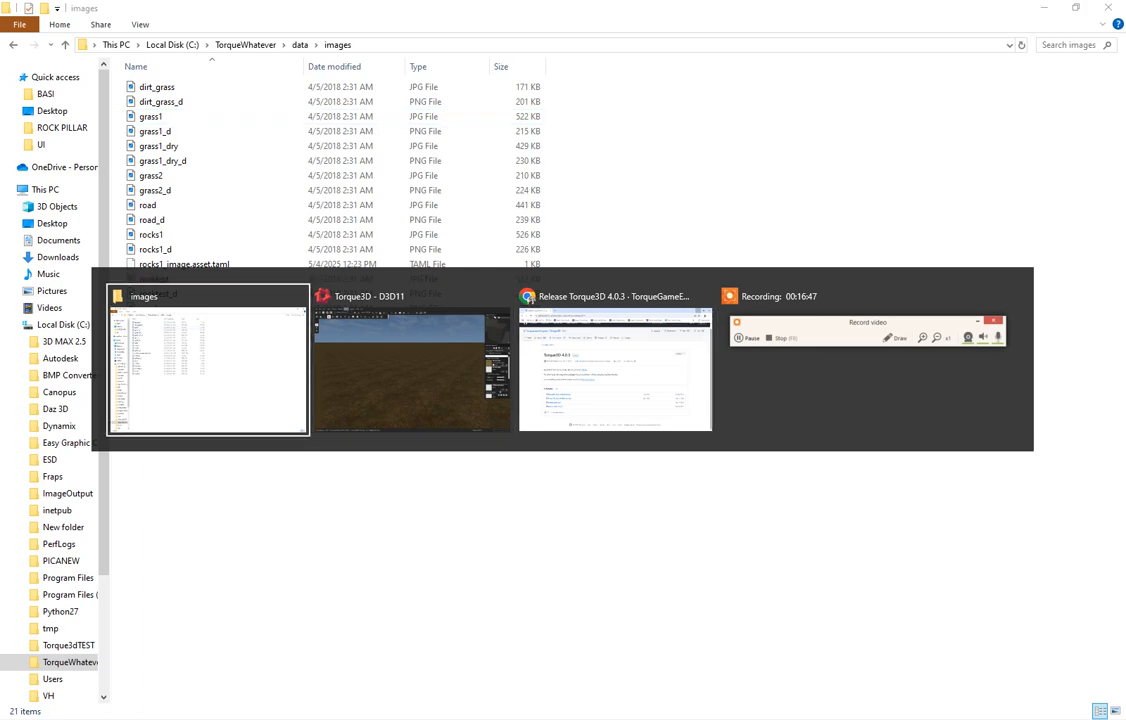
pyautogui.hotkey('alt', 'Tab')
pyautogui.hotkey('alt', 'Tab')
pyautogui.hotkey('alt', 'Tab')
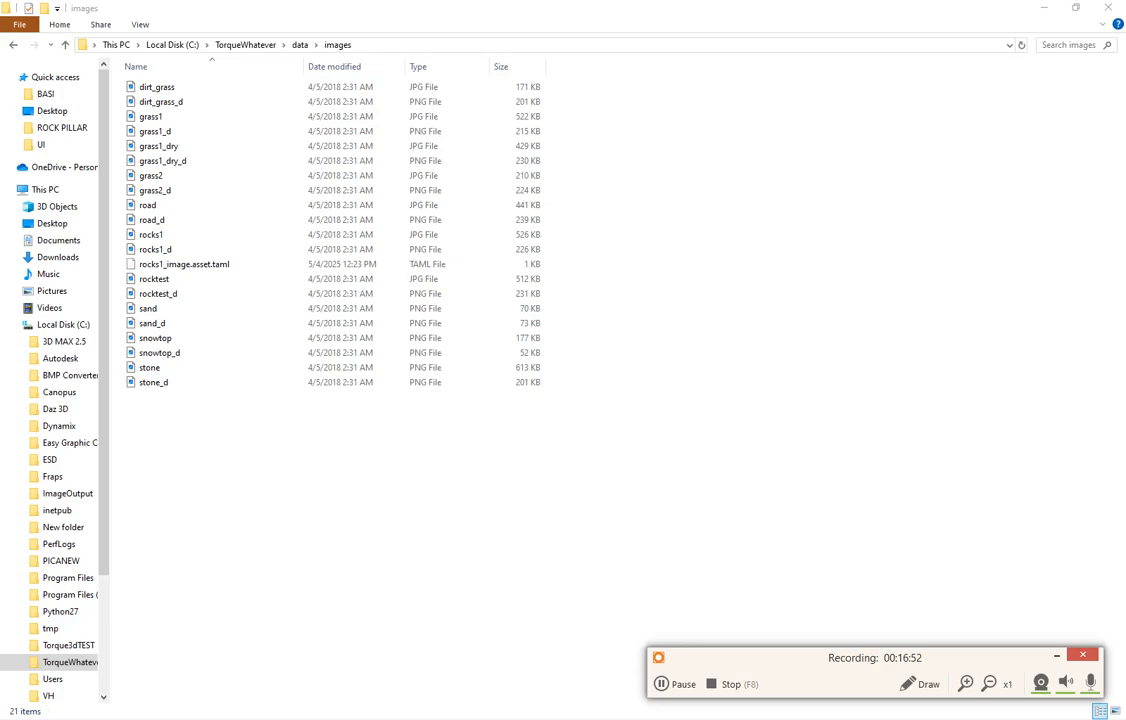
pyautogui.hotkey('alt', 'Tab')
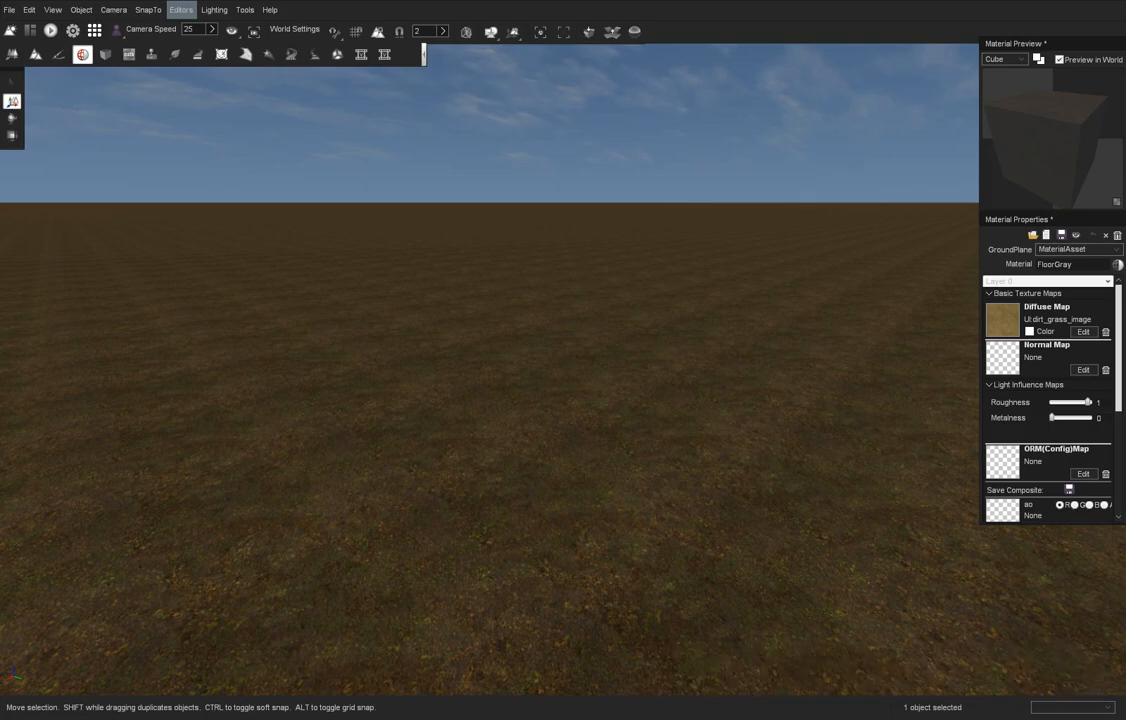
pyautogui.hotkey('alt', 'Tab')
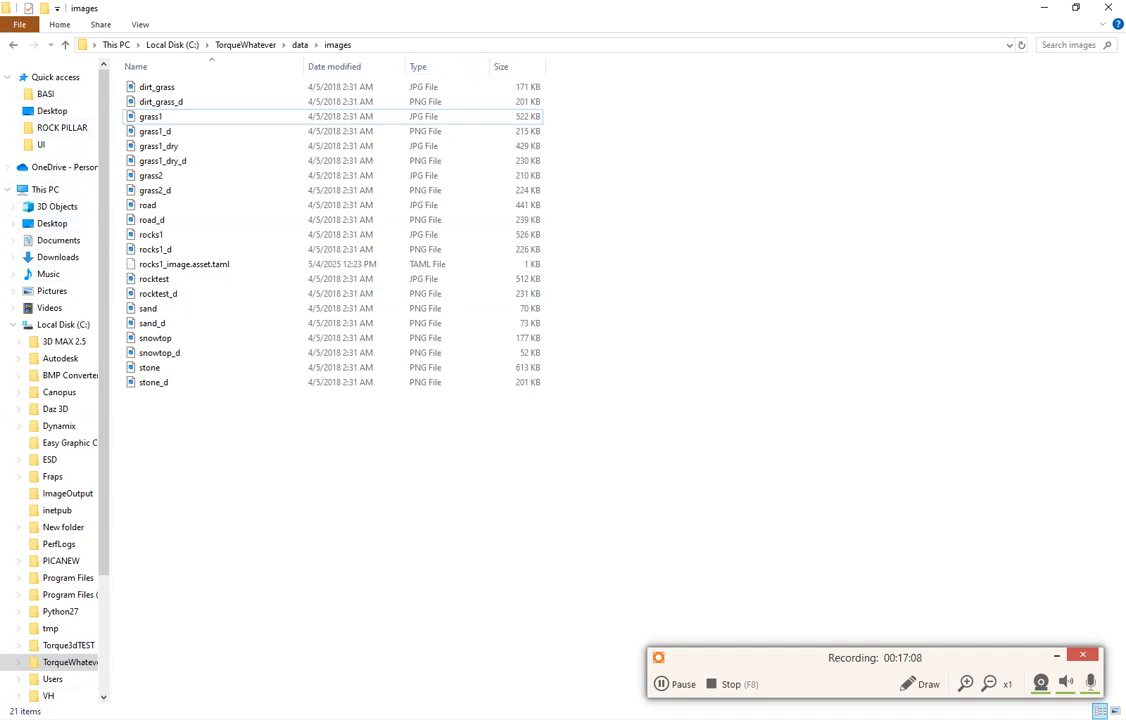
pyautogui.click(1044, 7)
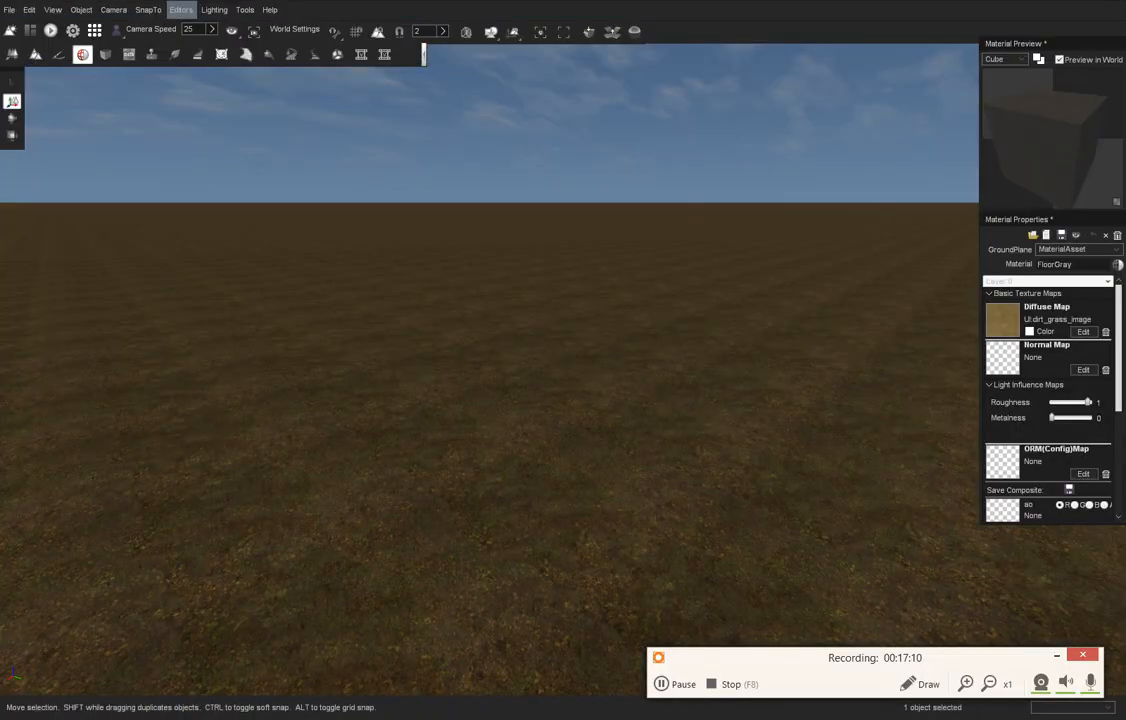
pyautogui.click(9, 9)
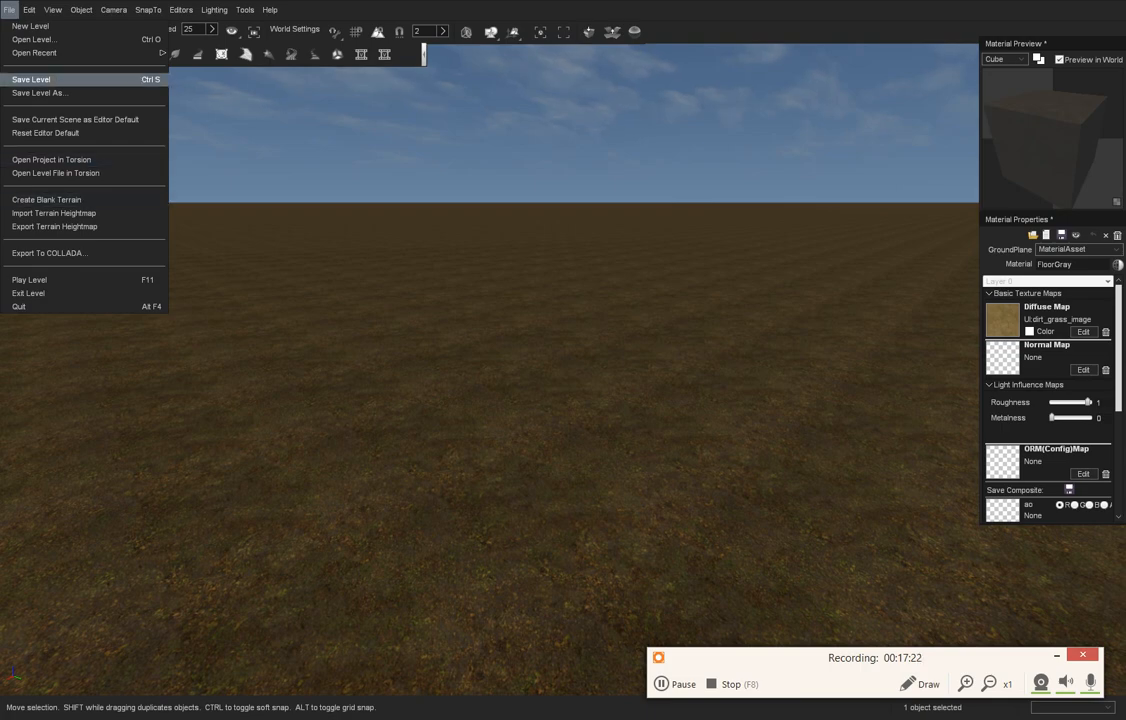
pyautogui.moveTo(29, 10)
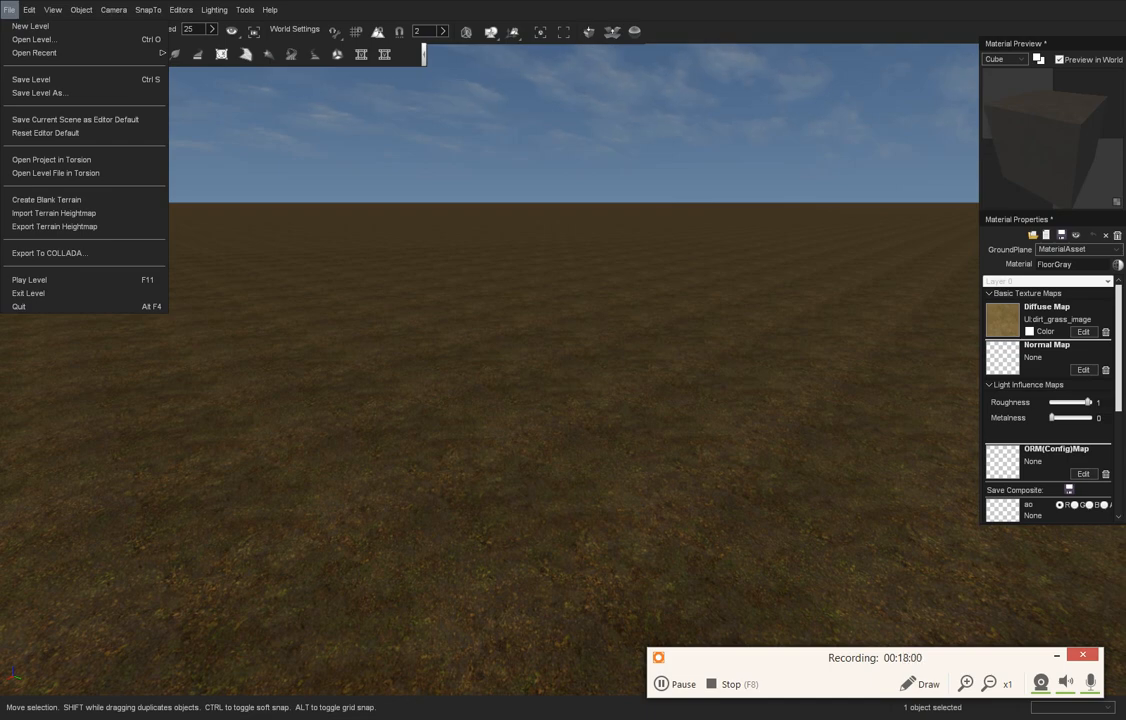
pyautogui.click(460, 161)
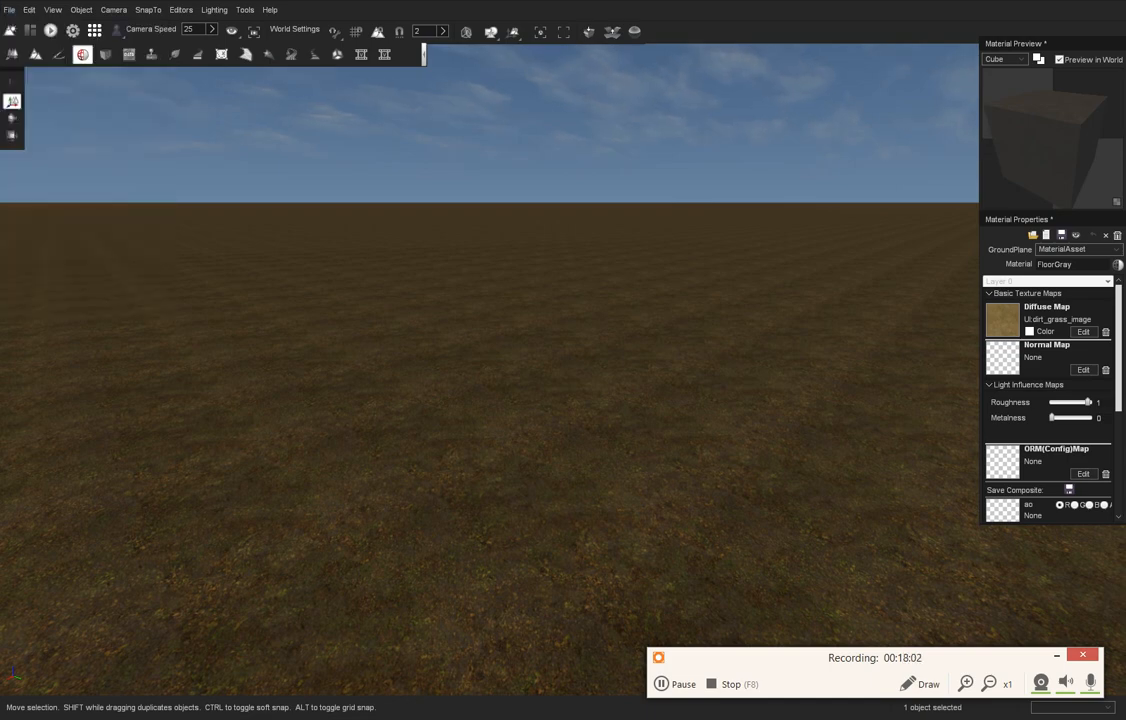